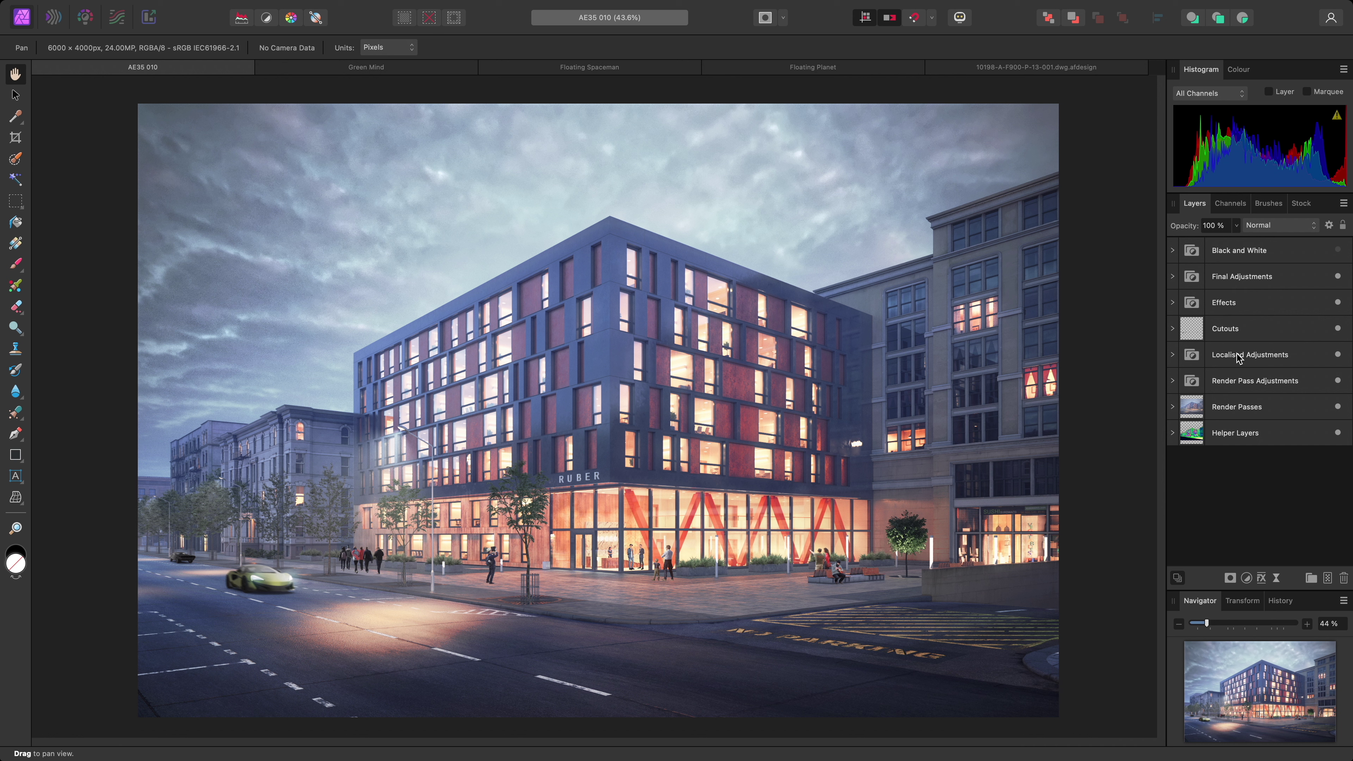
Show the States panel from the Window menu and float it away from the Layers group
mouse_move(612, 1)
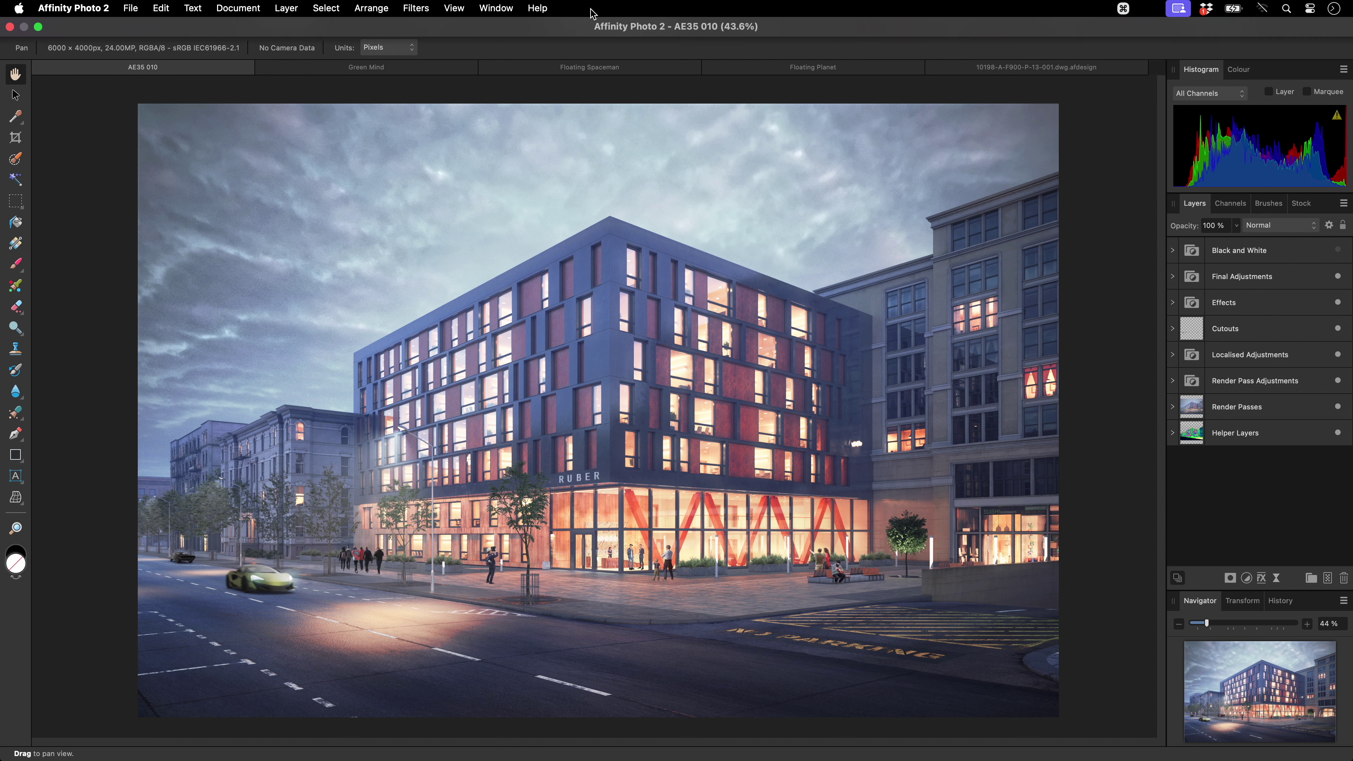
click(510, 8)
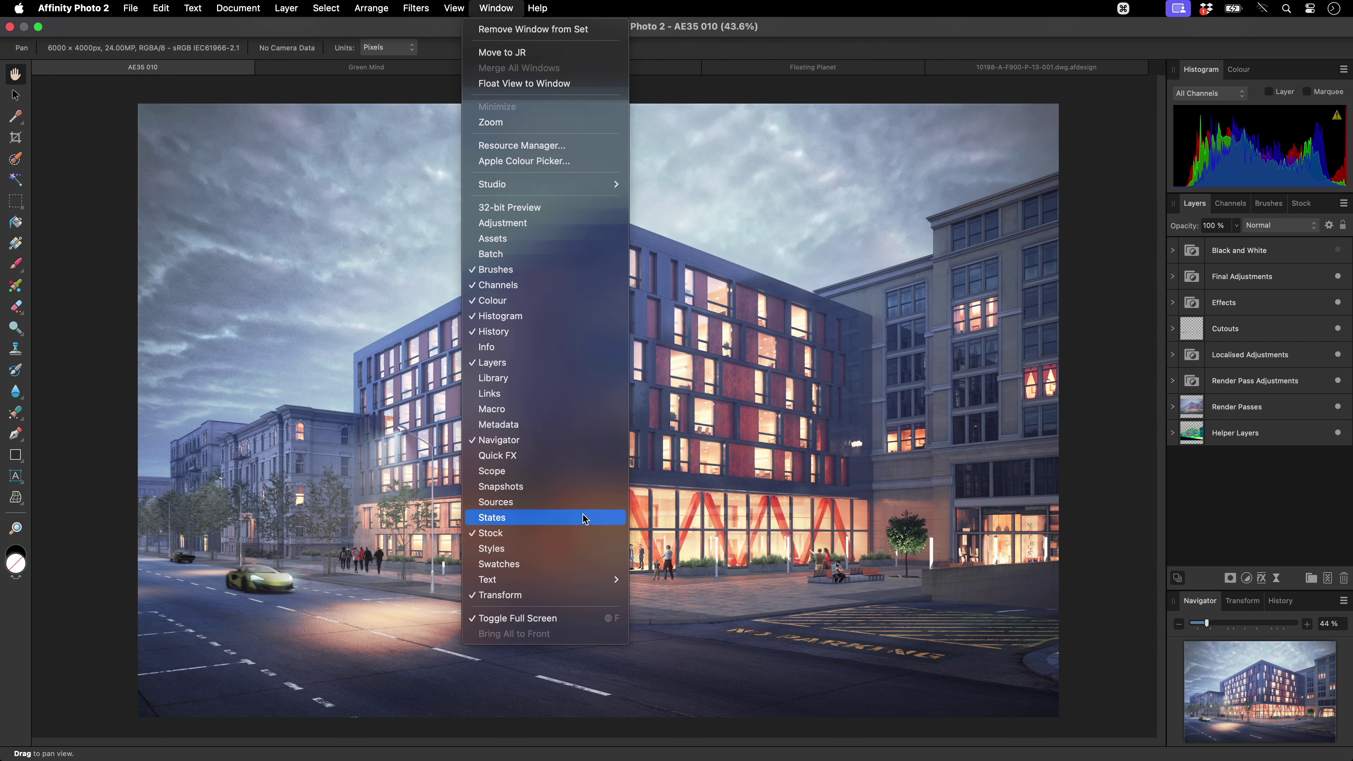
click(584, 519)
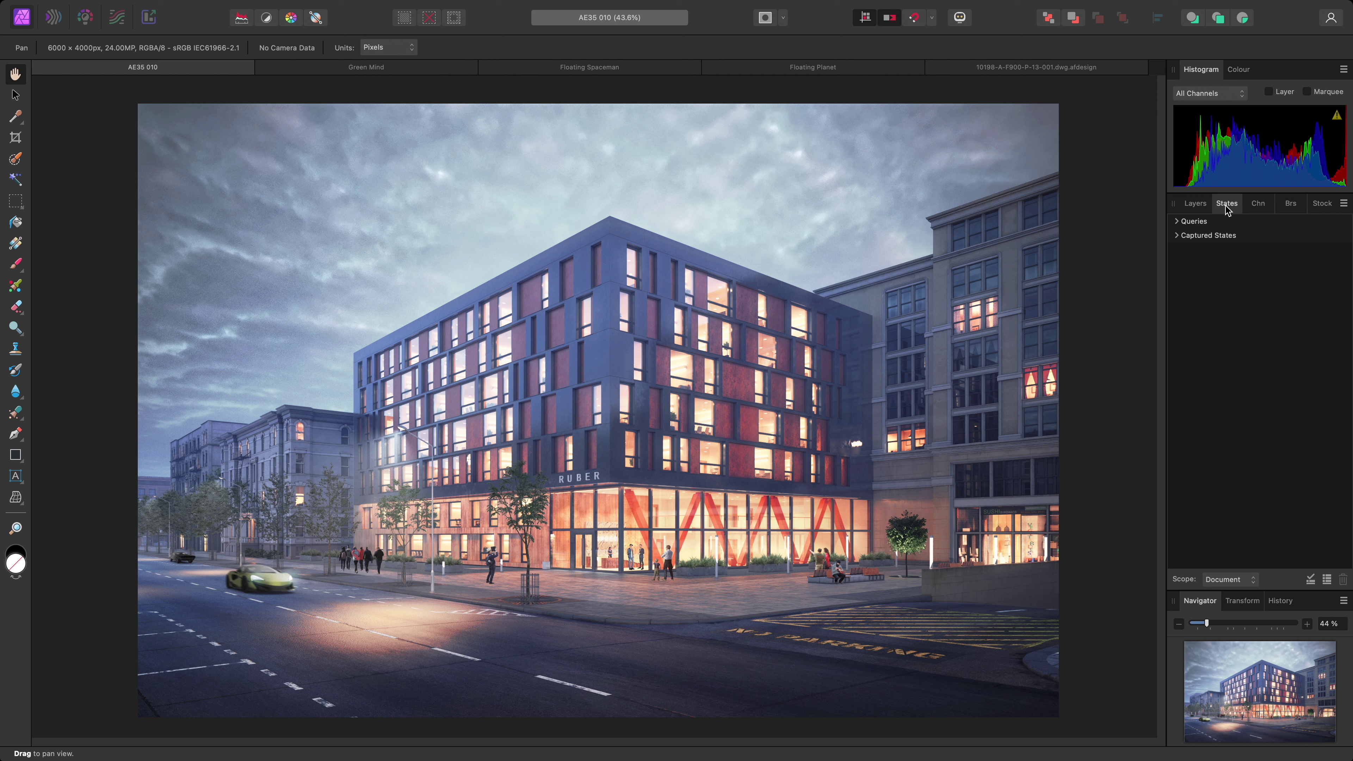
drag(1195, 209, 977, 228)
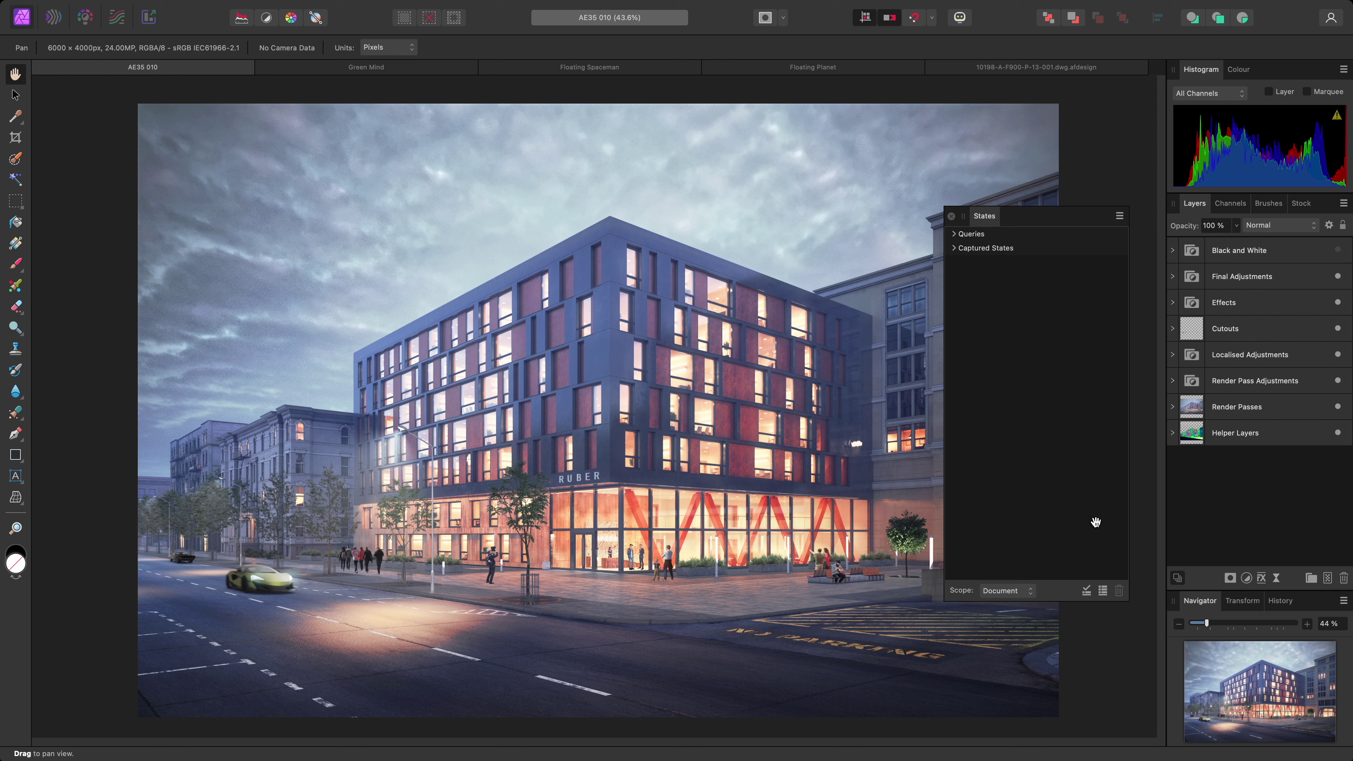
Capture 'Full Composition', then hide Cutouts and capture 'No Cutouts'
click(1102, 589)
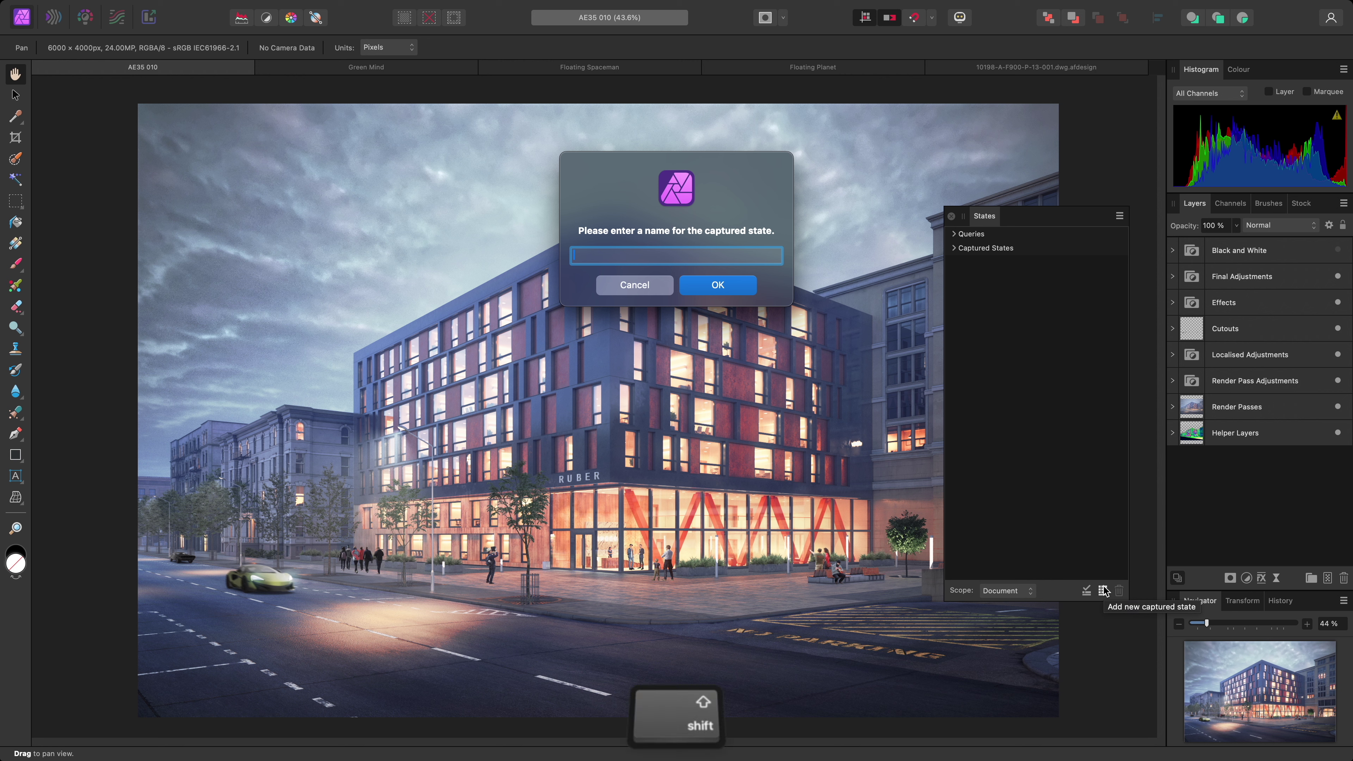
text(Full Composition)
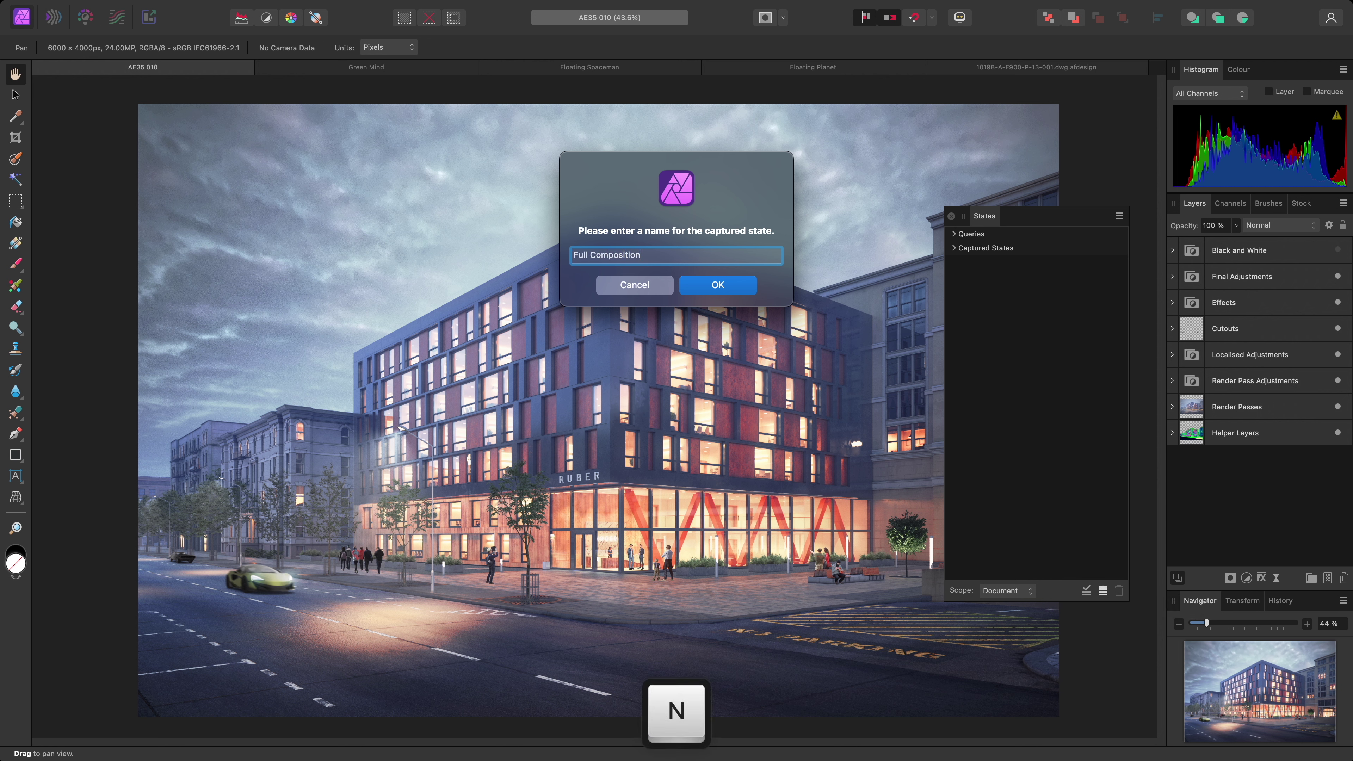
key(Return)
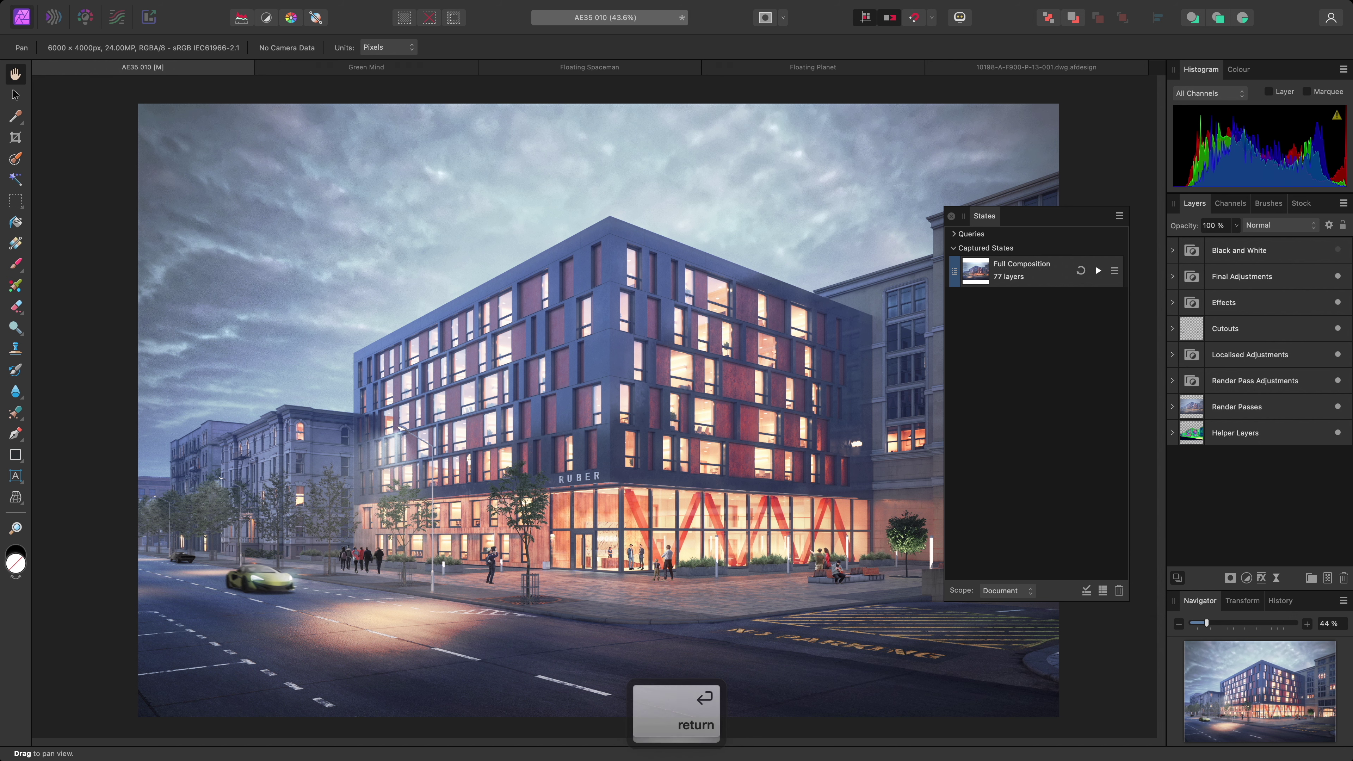
click(1337, 328)
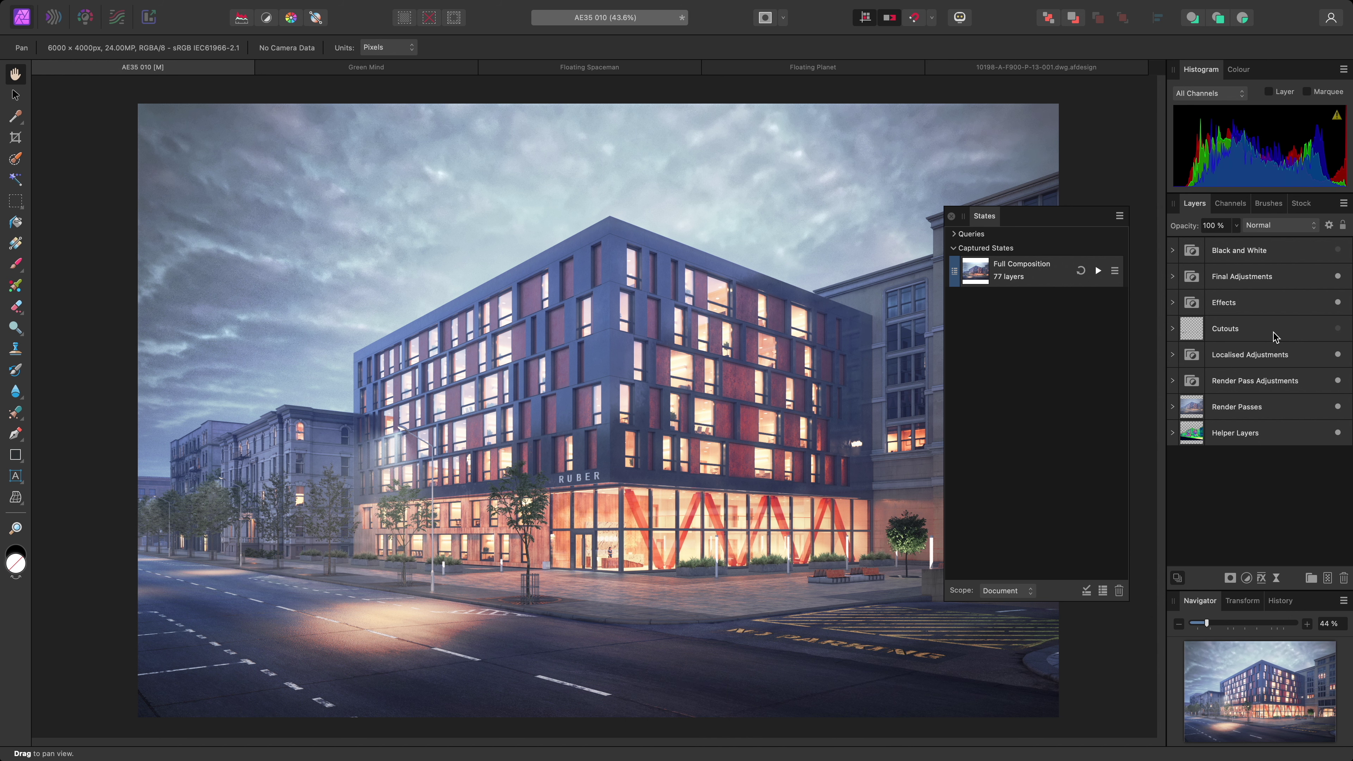
click(1103, 591)
text(No C)
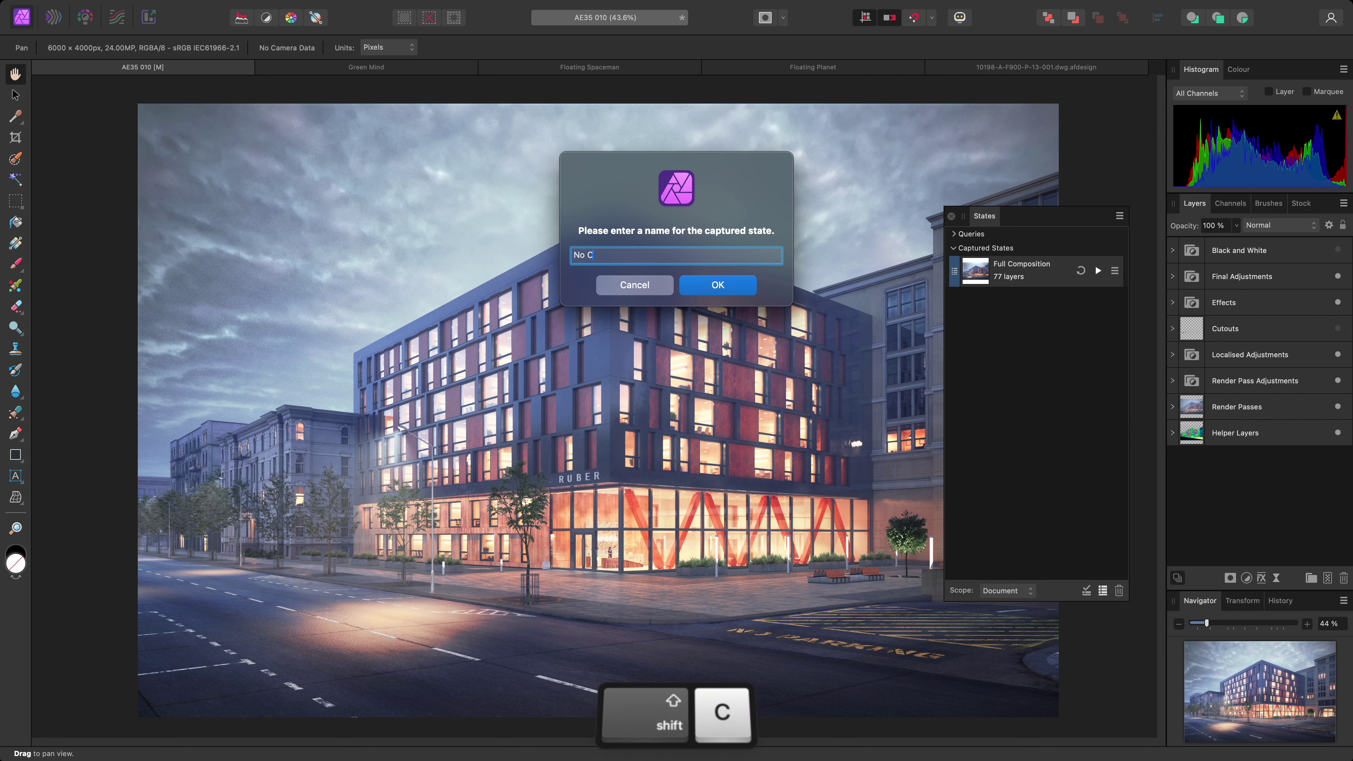
text(utouts)
key(Return)
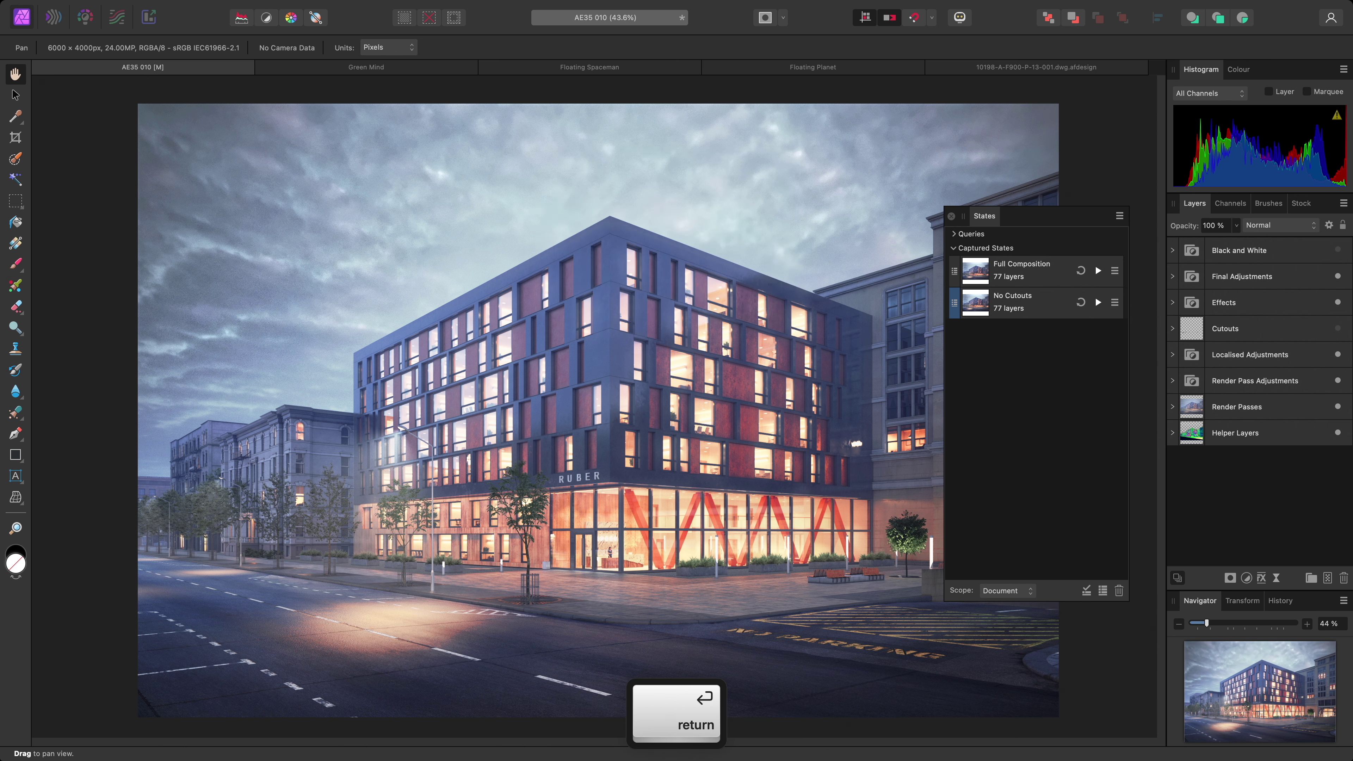
Show Cutouts again, hide the Pedestrians layer, and capture 'No Pedestrians'
click(1337, 328)
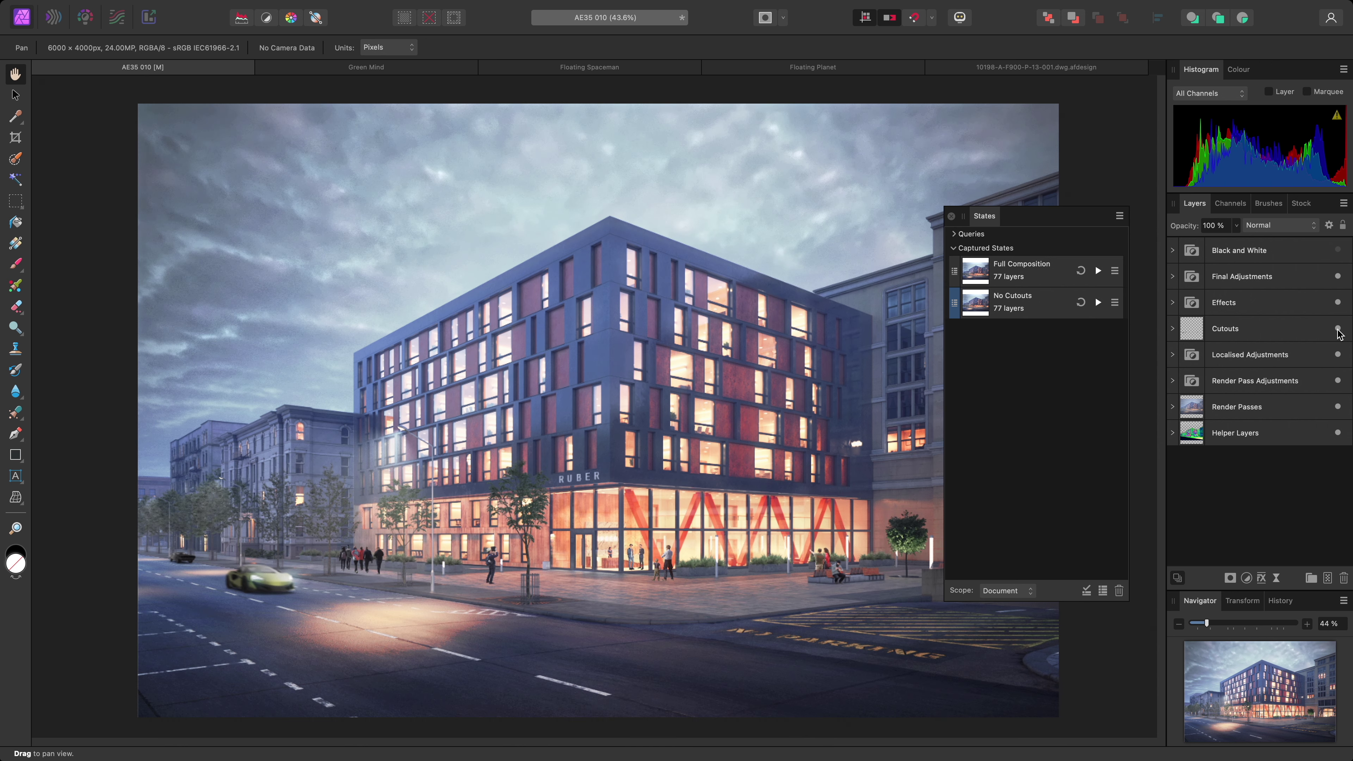
click(1172, 328)
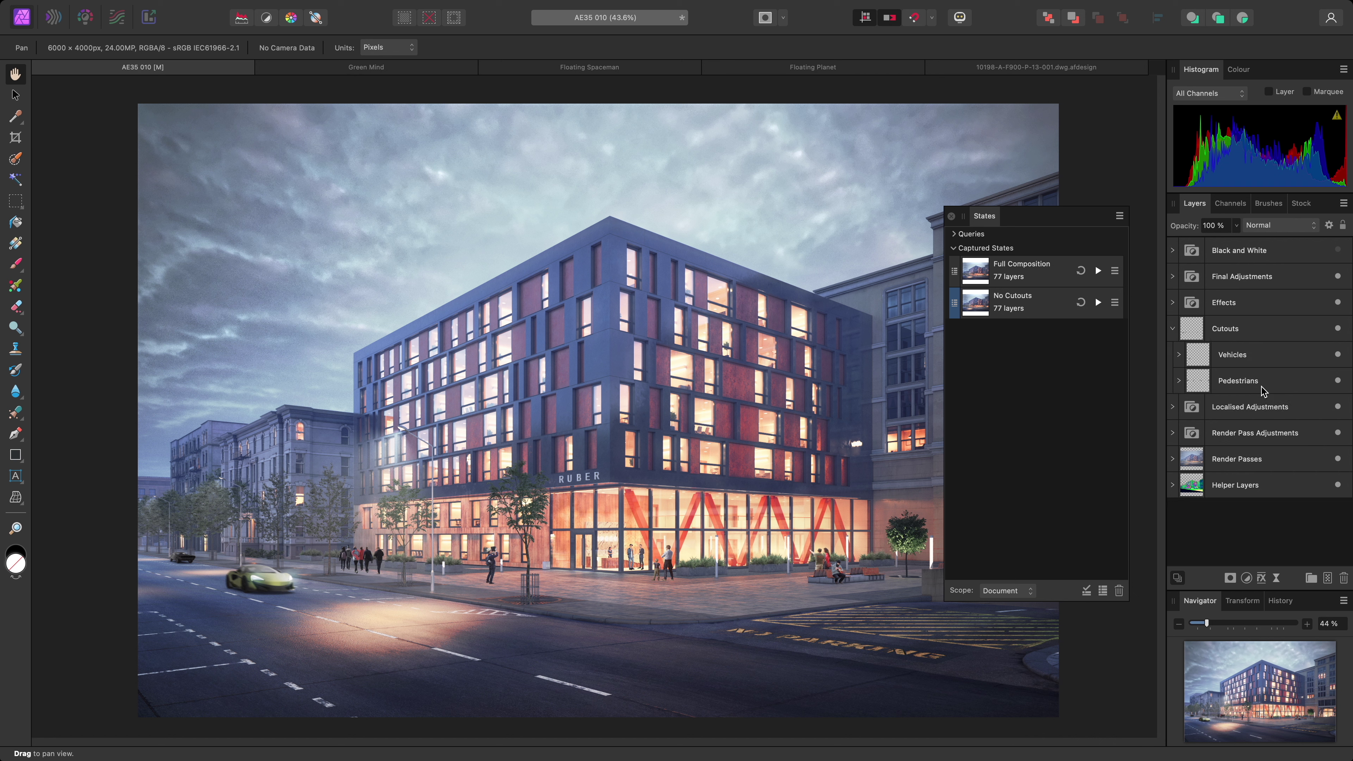
click(1338, 381)
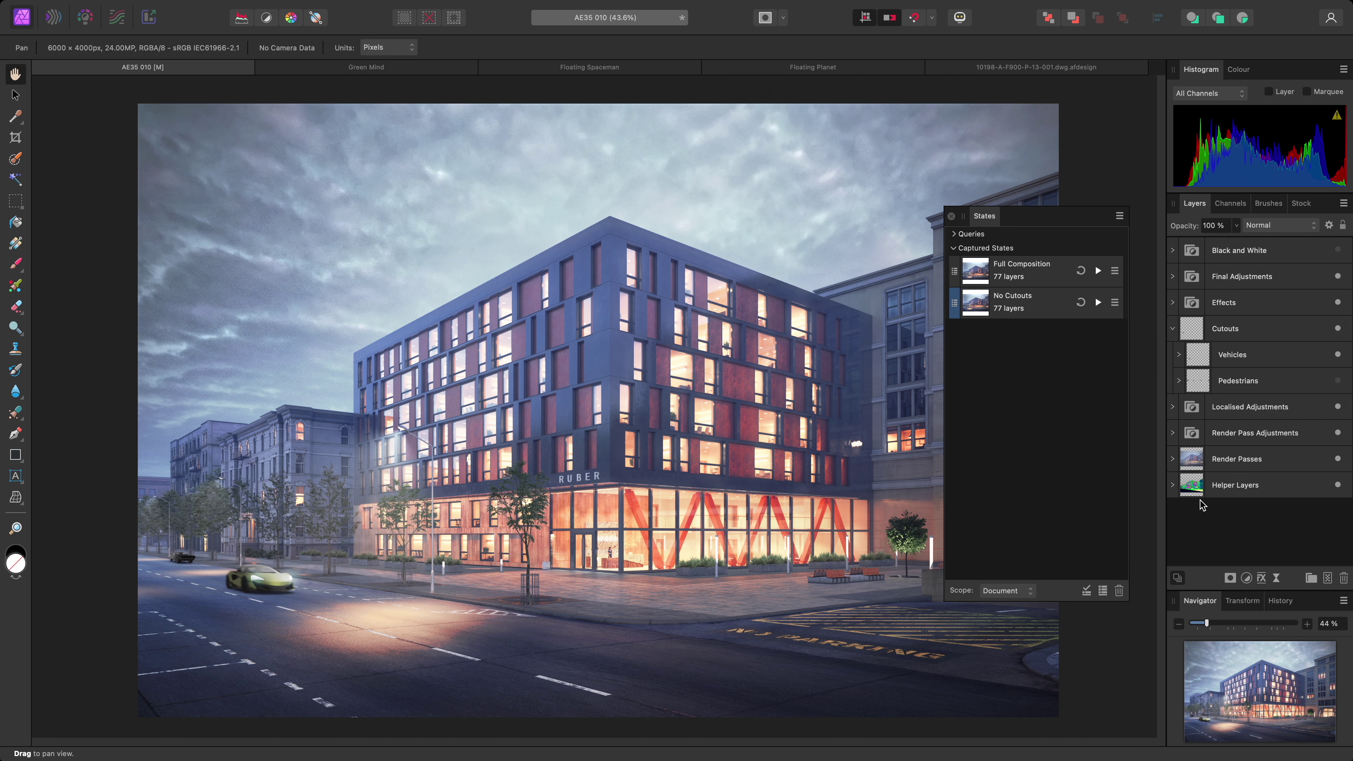
click(1103, 590)
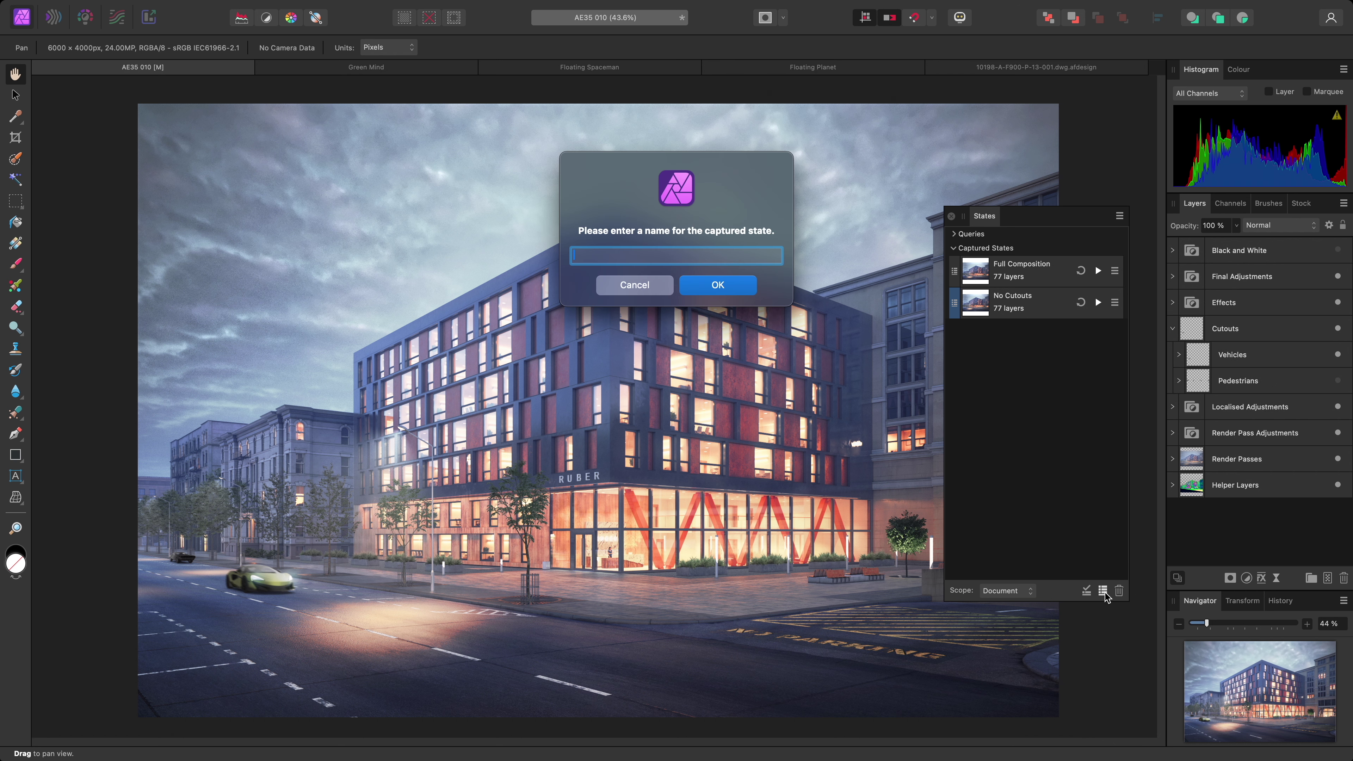
text(No Pedestrians)
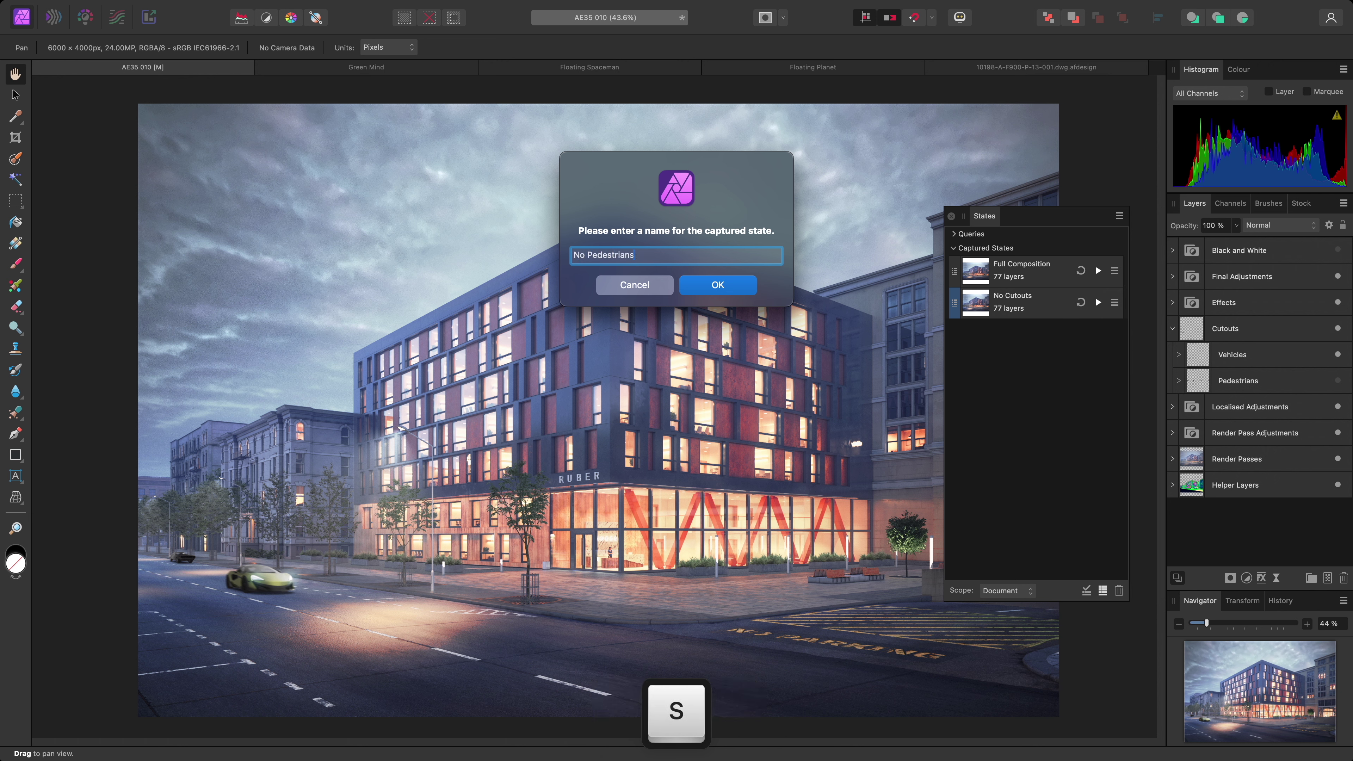
key(Return)
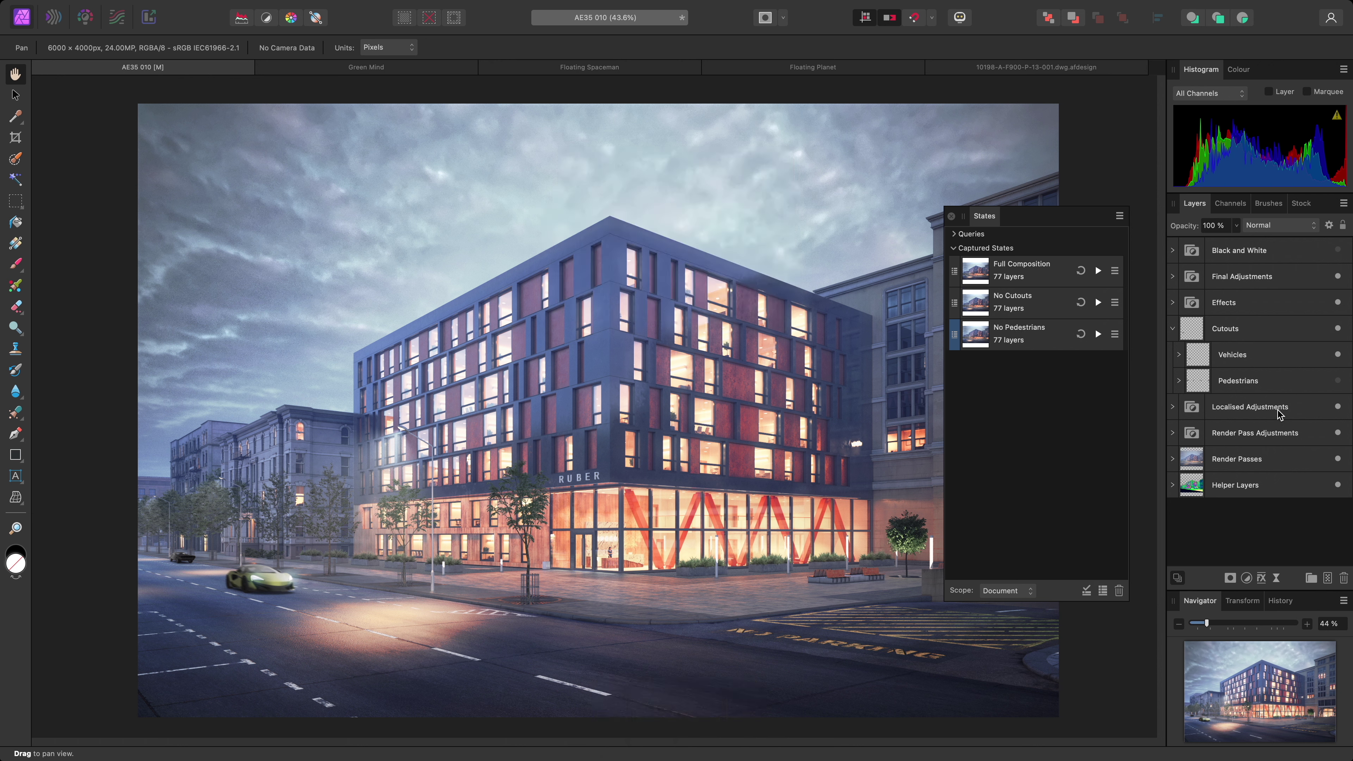
Hide Final Adjustments, Effects and Localised Adjustments, and capture 'Minimal Adjustments'
click(1337, 380)
click(1172, 328)
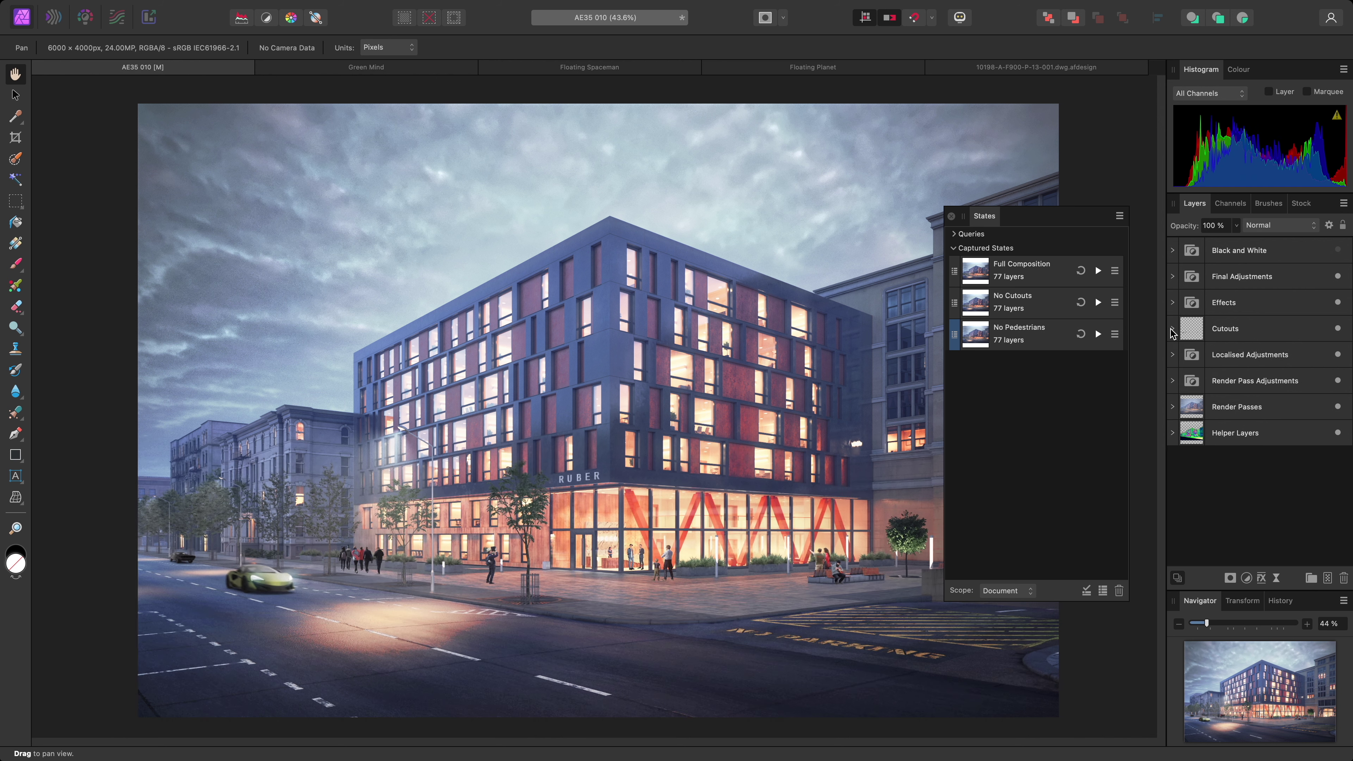
click(1337, 277)
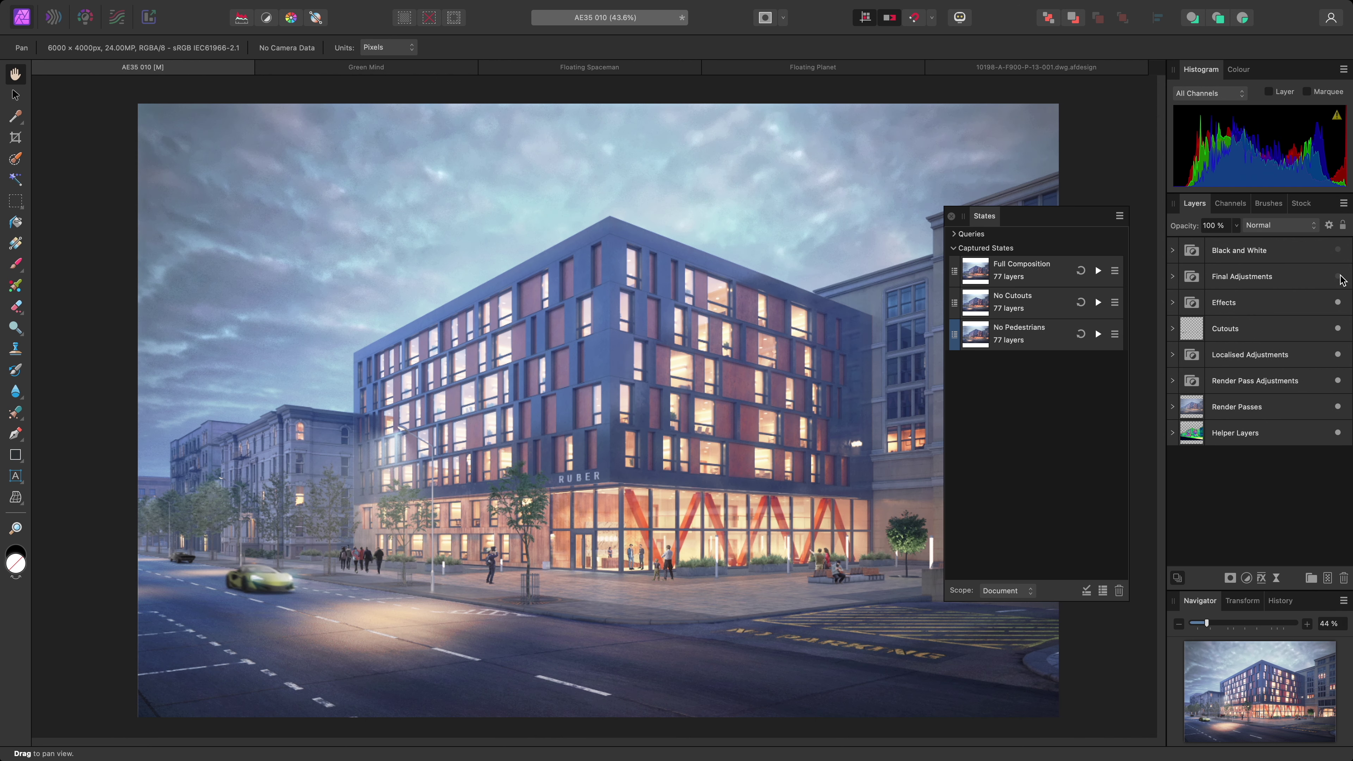
click(1337, 302)
click(1337, 354)
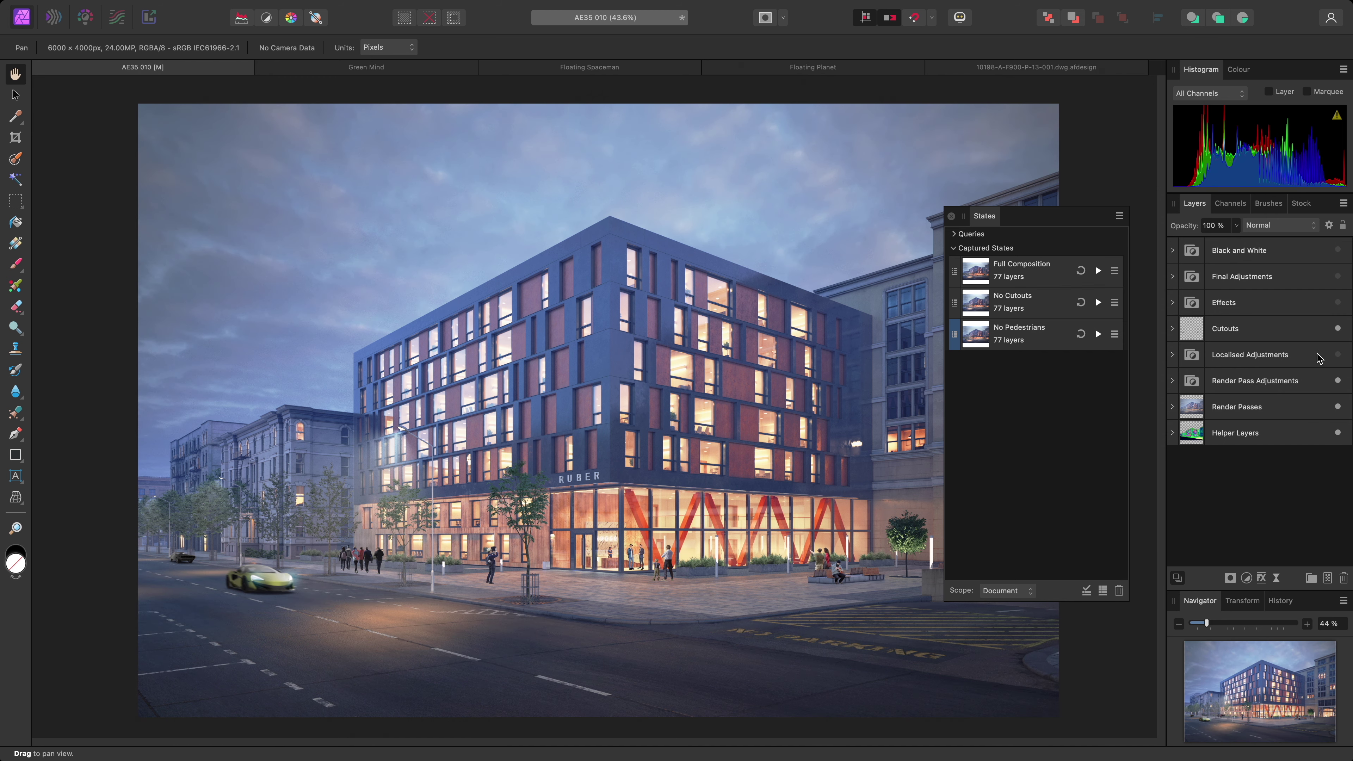
click(1086, 590)
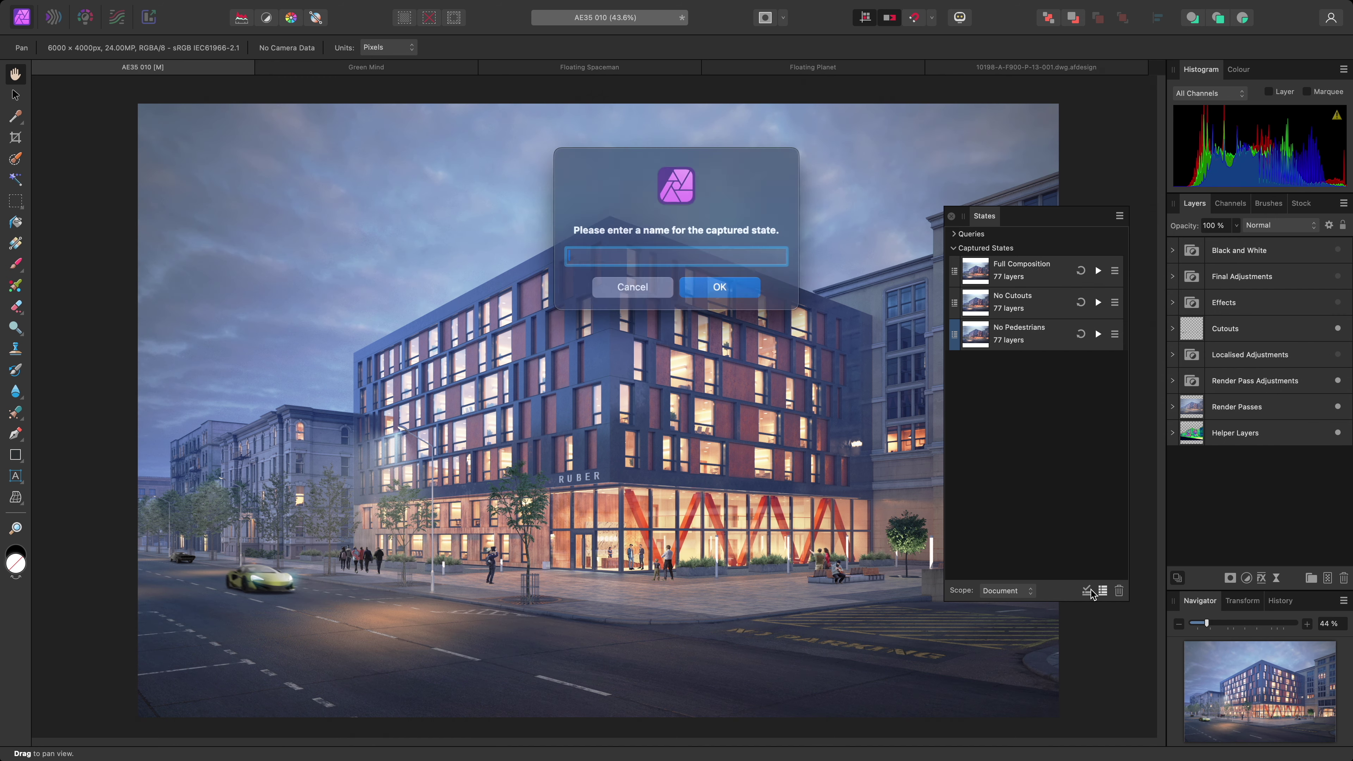
text(Minimal Adj)
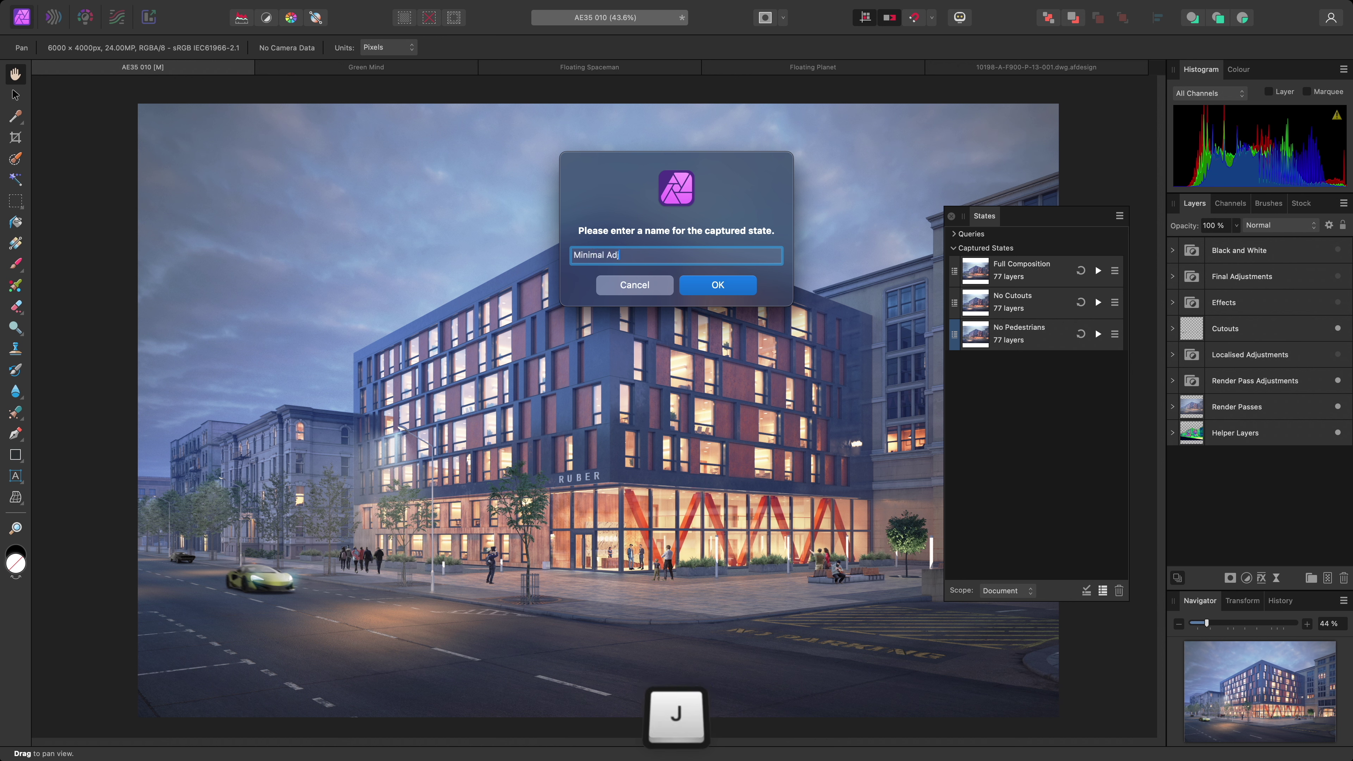
text(ustments)
key(Return)
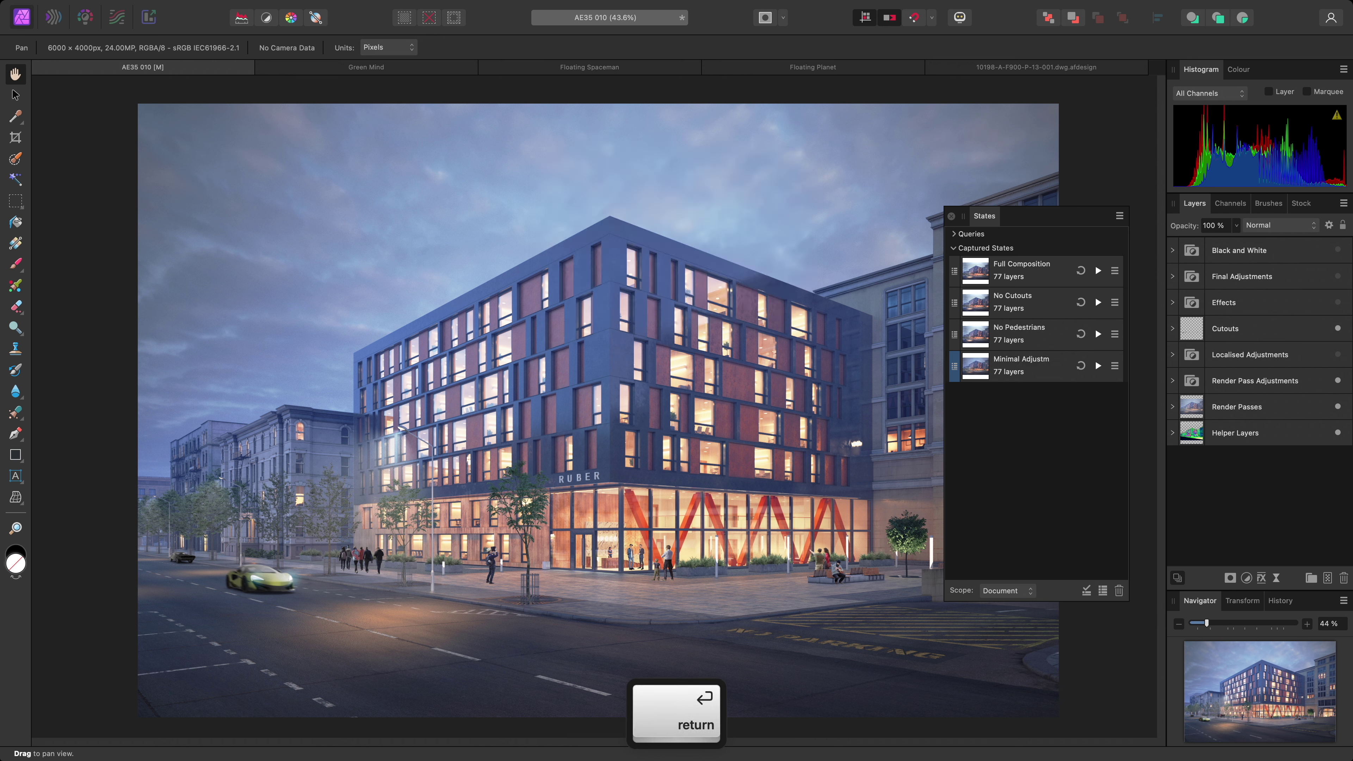
Step through the four captured states, ending back on Full Composition
click(1098, 270)
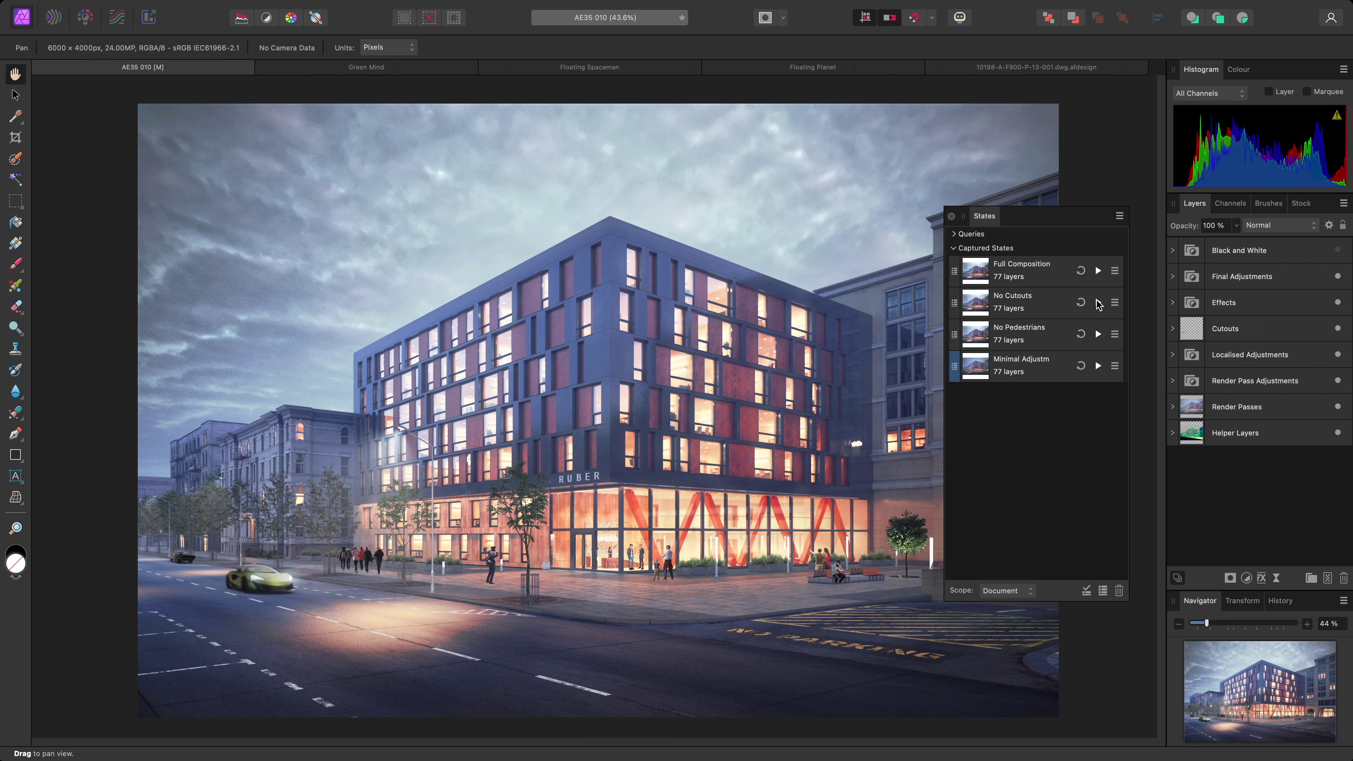
click(1098, 303)
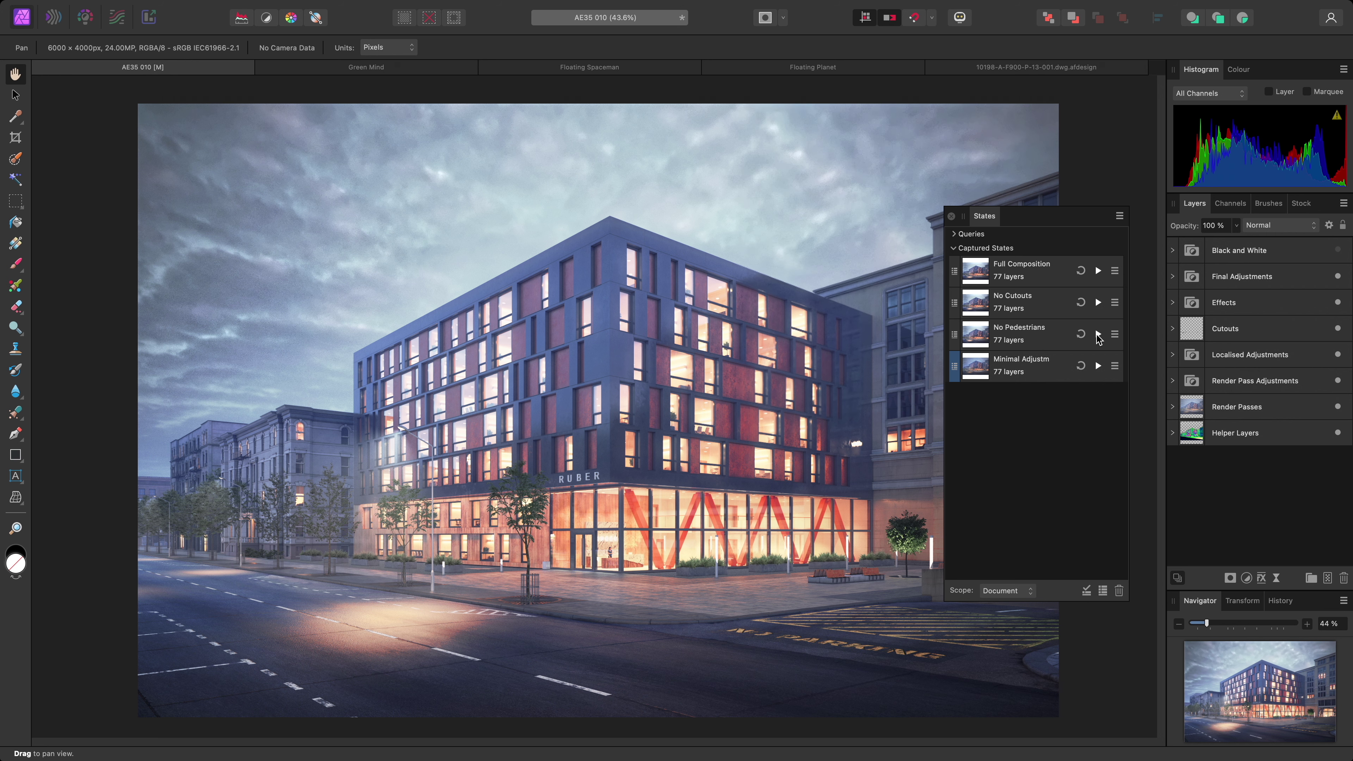
click(1098, 336)
click(1097, 367)
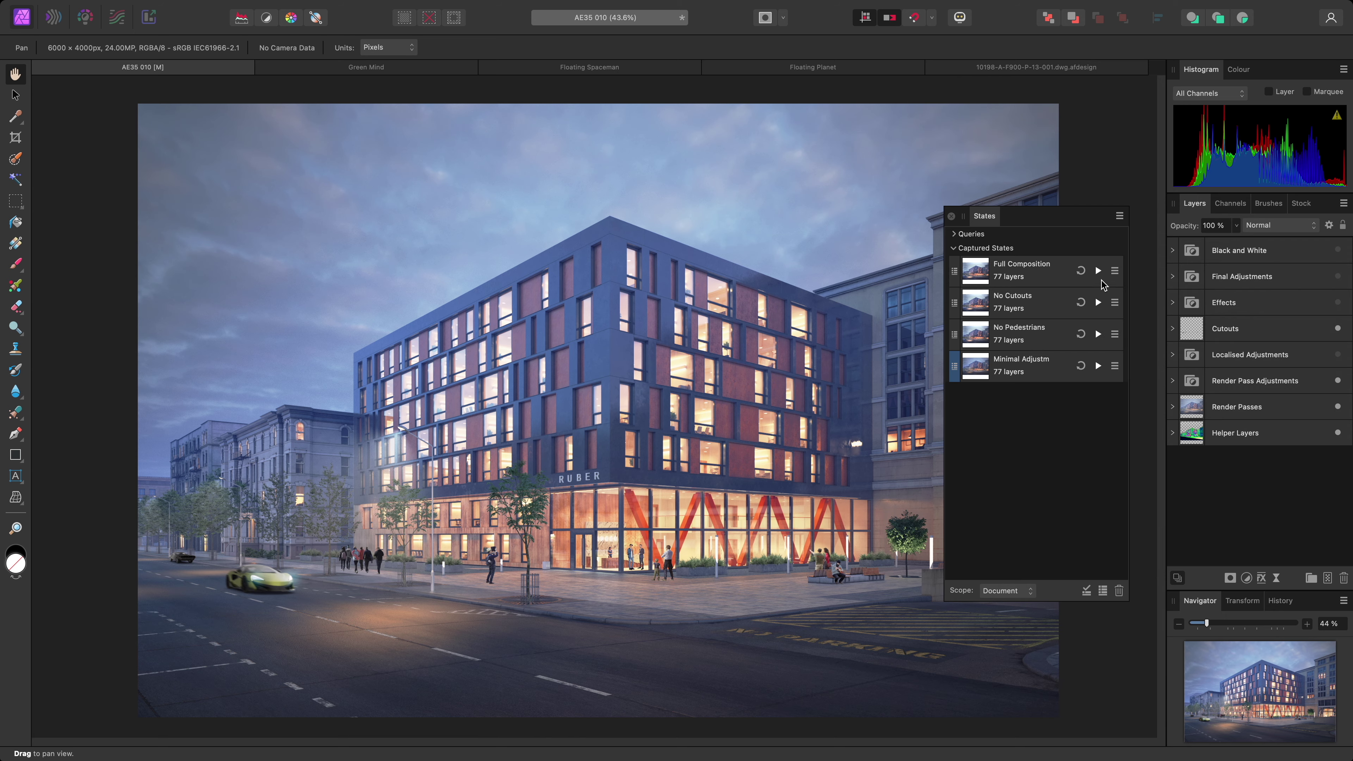
click(1098, 271)
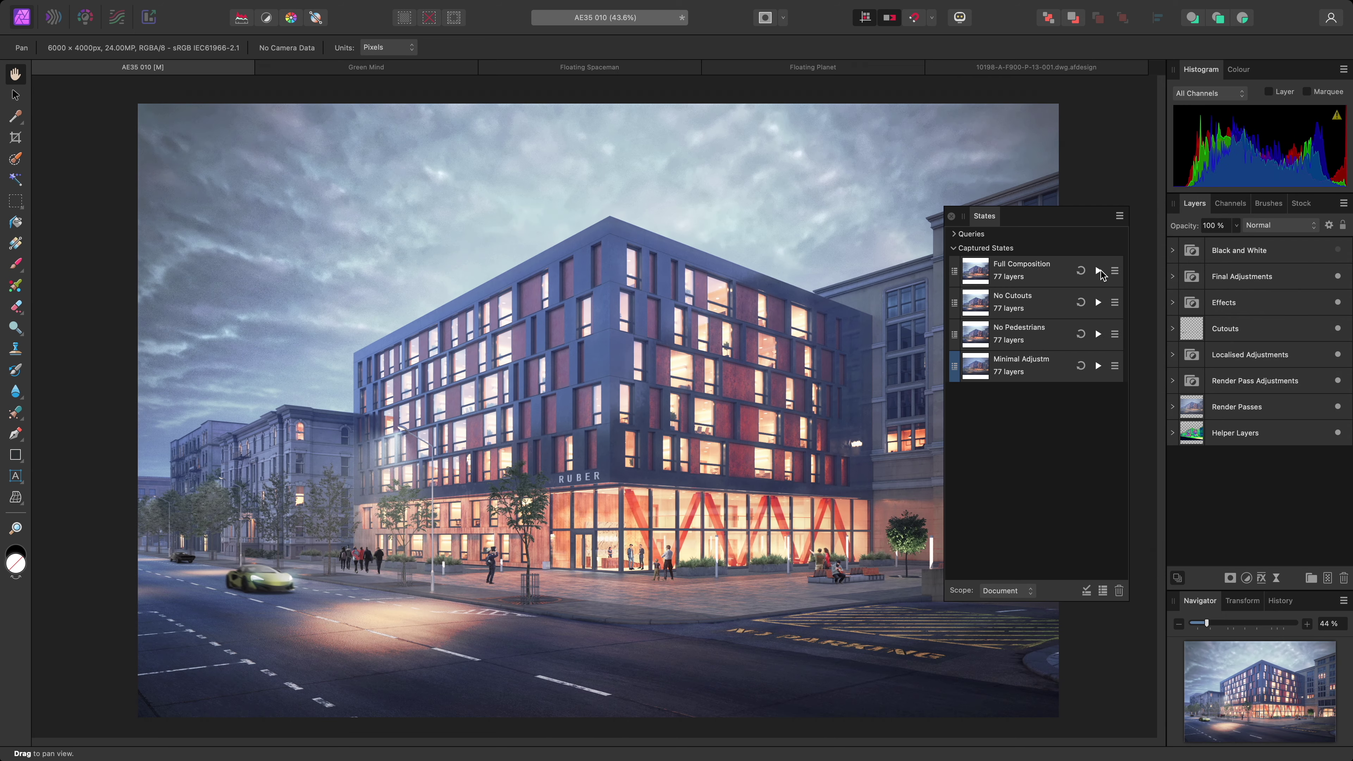
Turn on Black and White, hide Final Adjustments and Effects, and capture 'Black and White'
click(1338, 251)
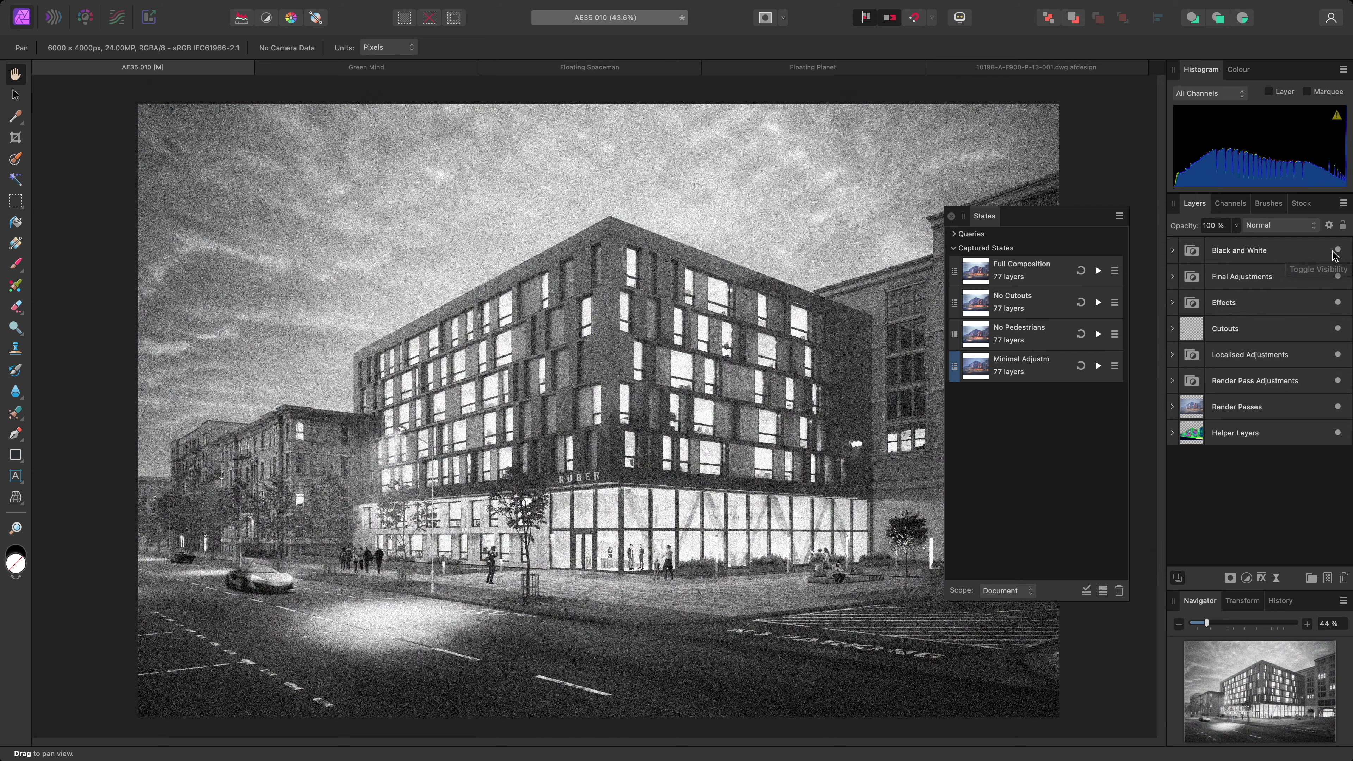
click(1338, 276)
click(1337, 302)
click(1086, 591)
text(Black and White)
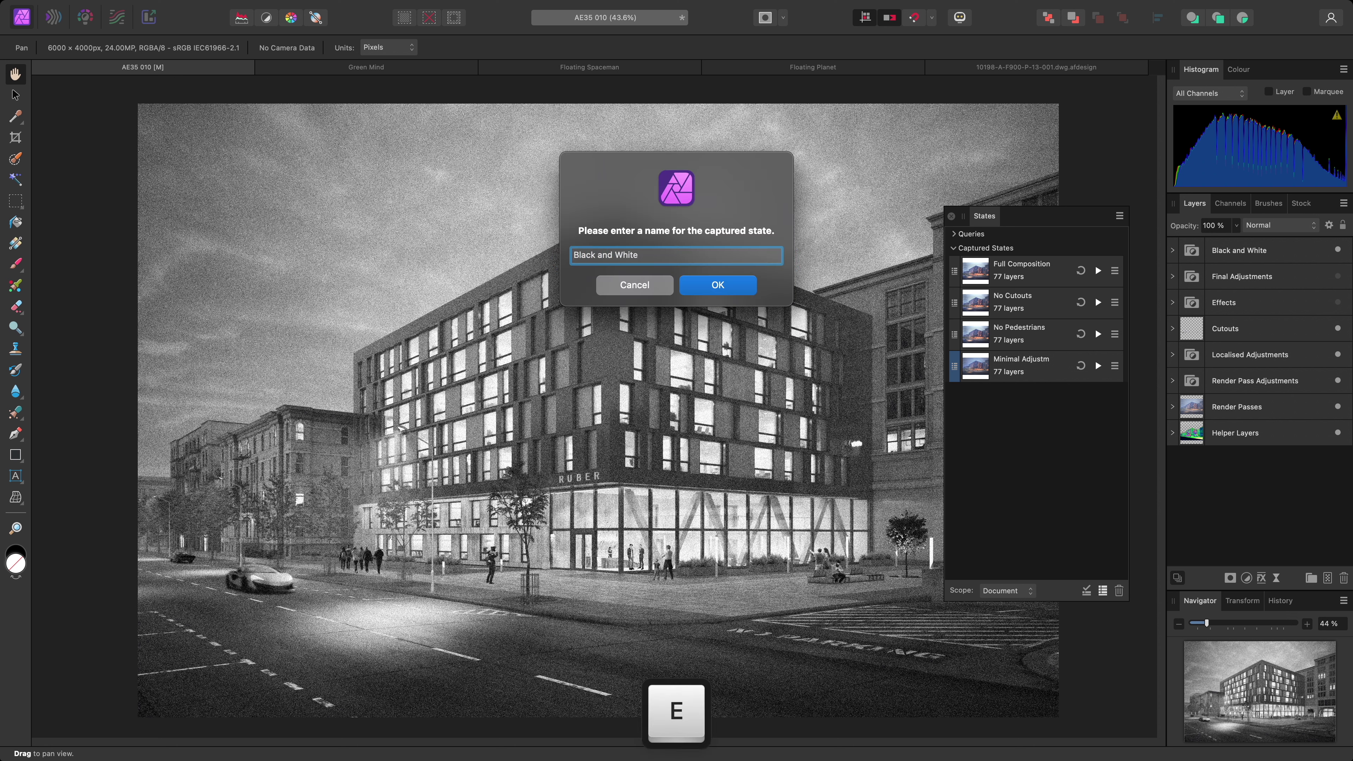
key(Return)
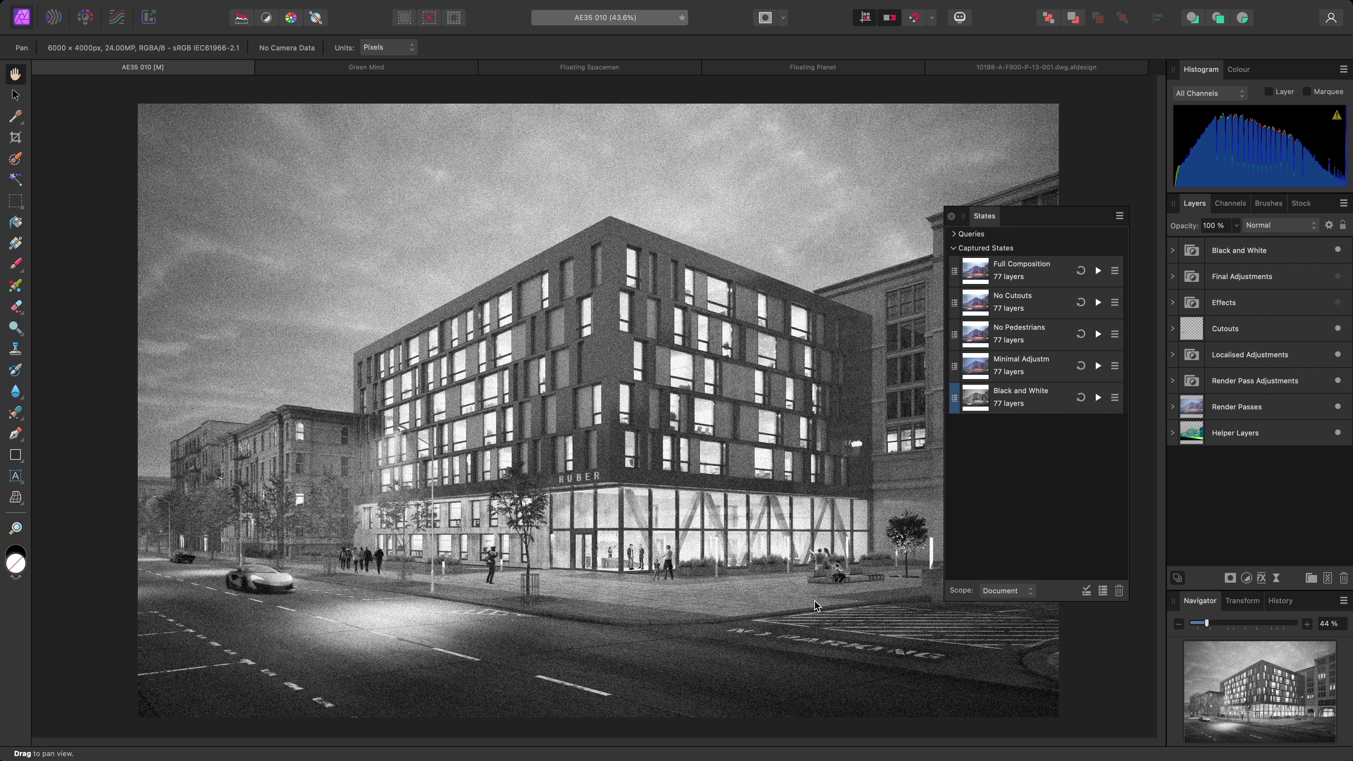
scroll(239, 584, up, 5)
click(1172, 328)
Hide the Vehicles layer, update the Black and White state, and review its recorded change types
click(1338, 355)
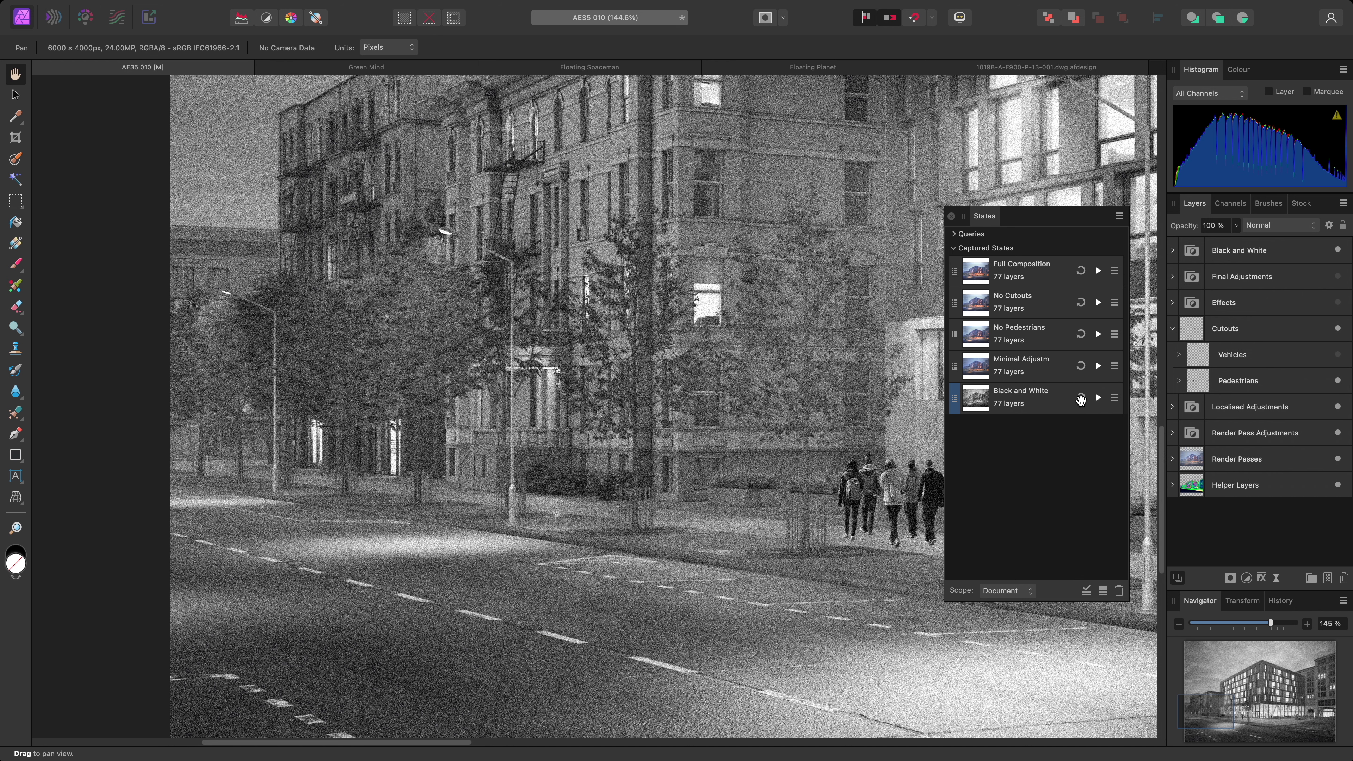
click(1080, 397)
key(super+0)
click(1114, 397)
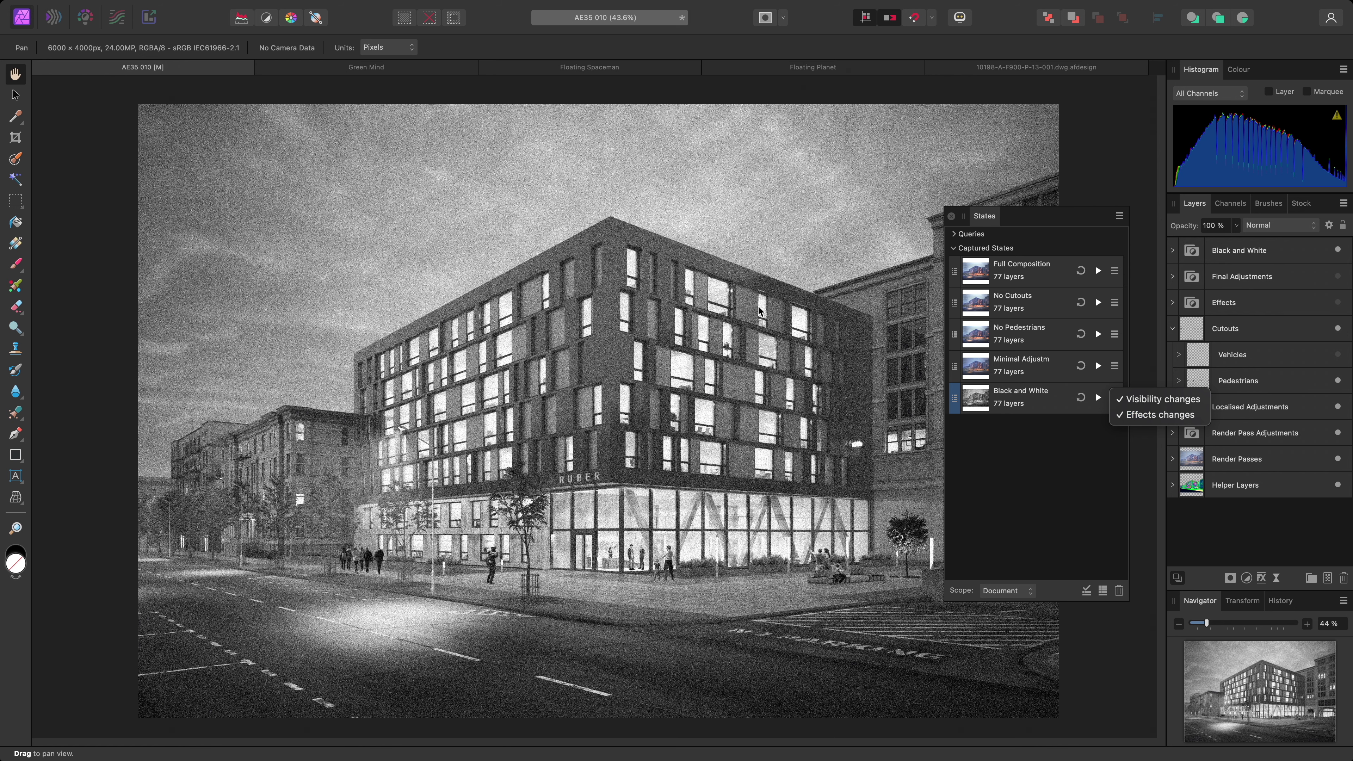
In the Green Mind document, capture a state named 'Initial Composition'
click(429, 75)
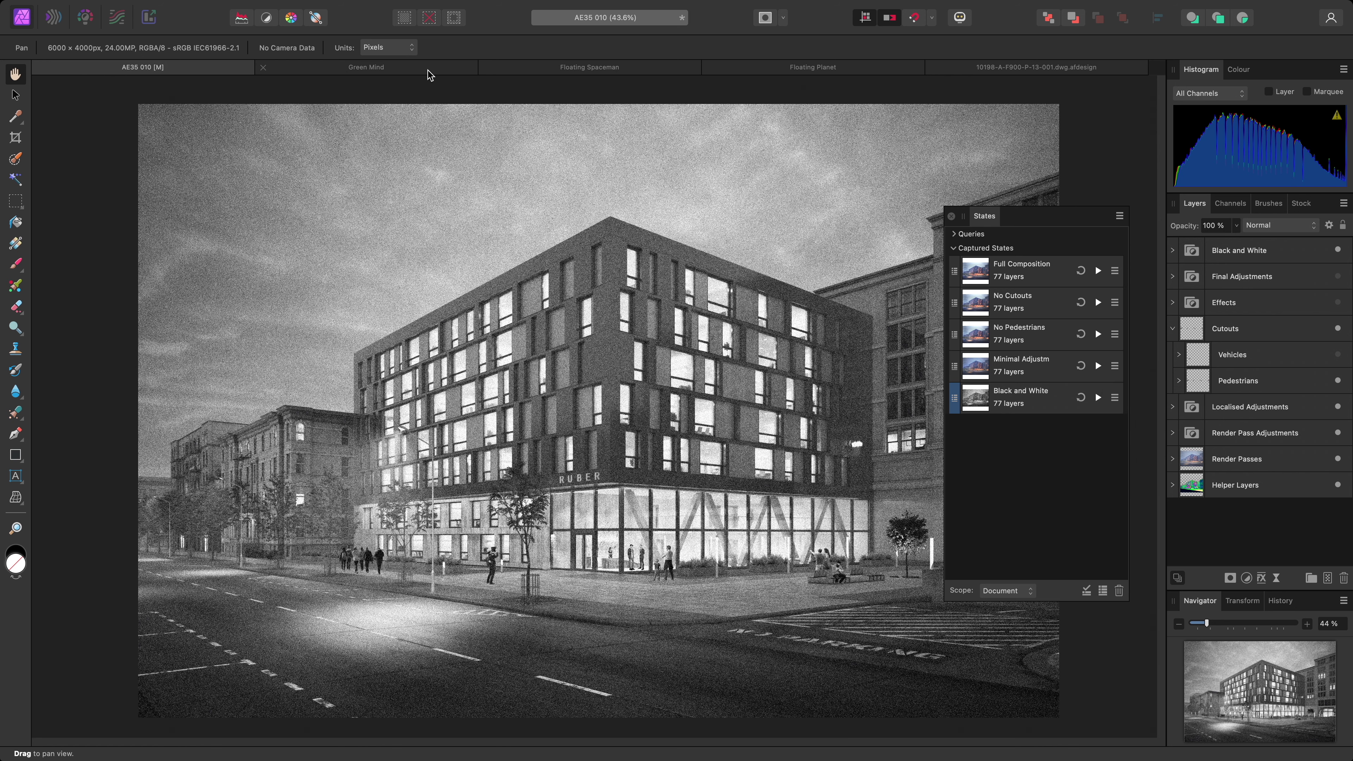
click(430, 73)
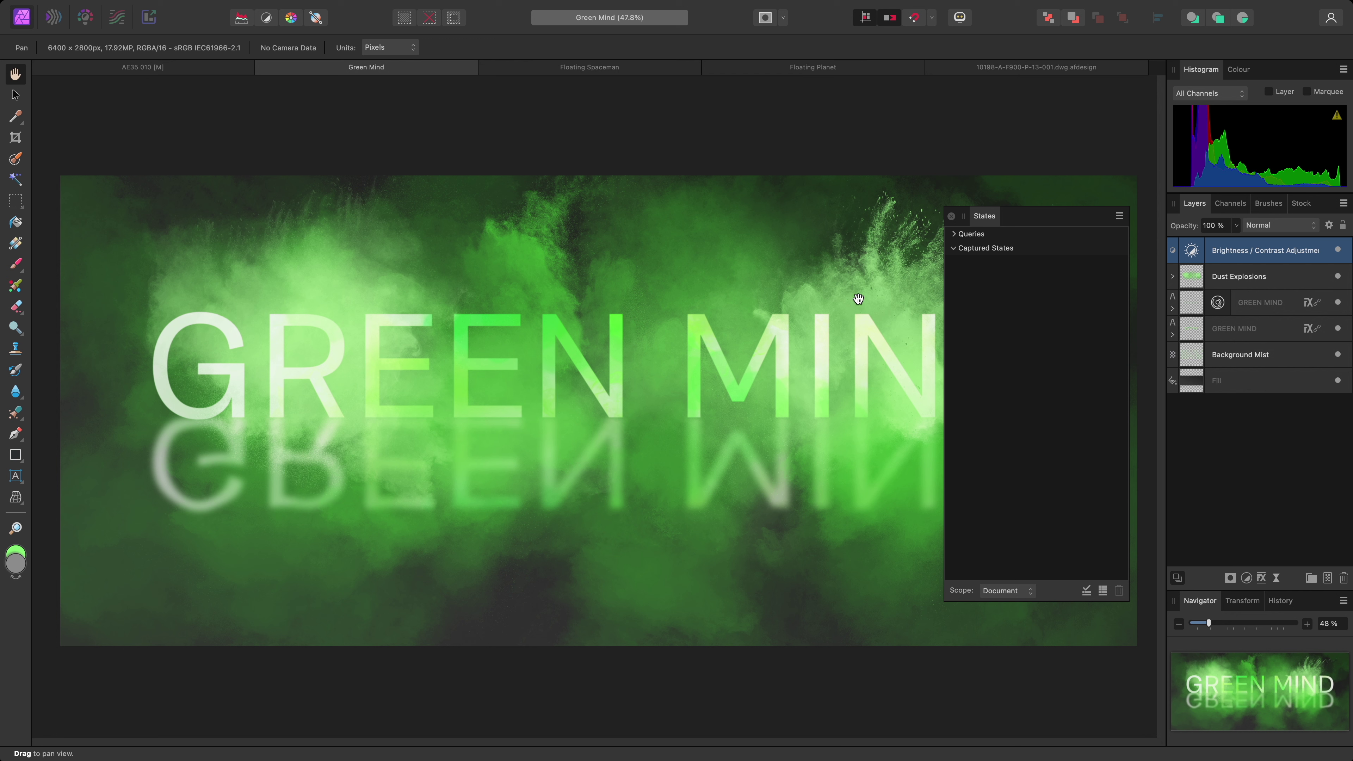
drag(991, 222, 1017, 349)
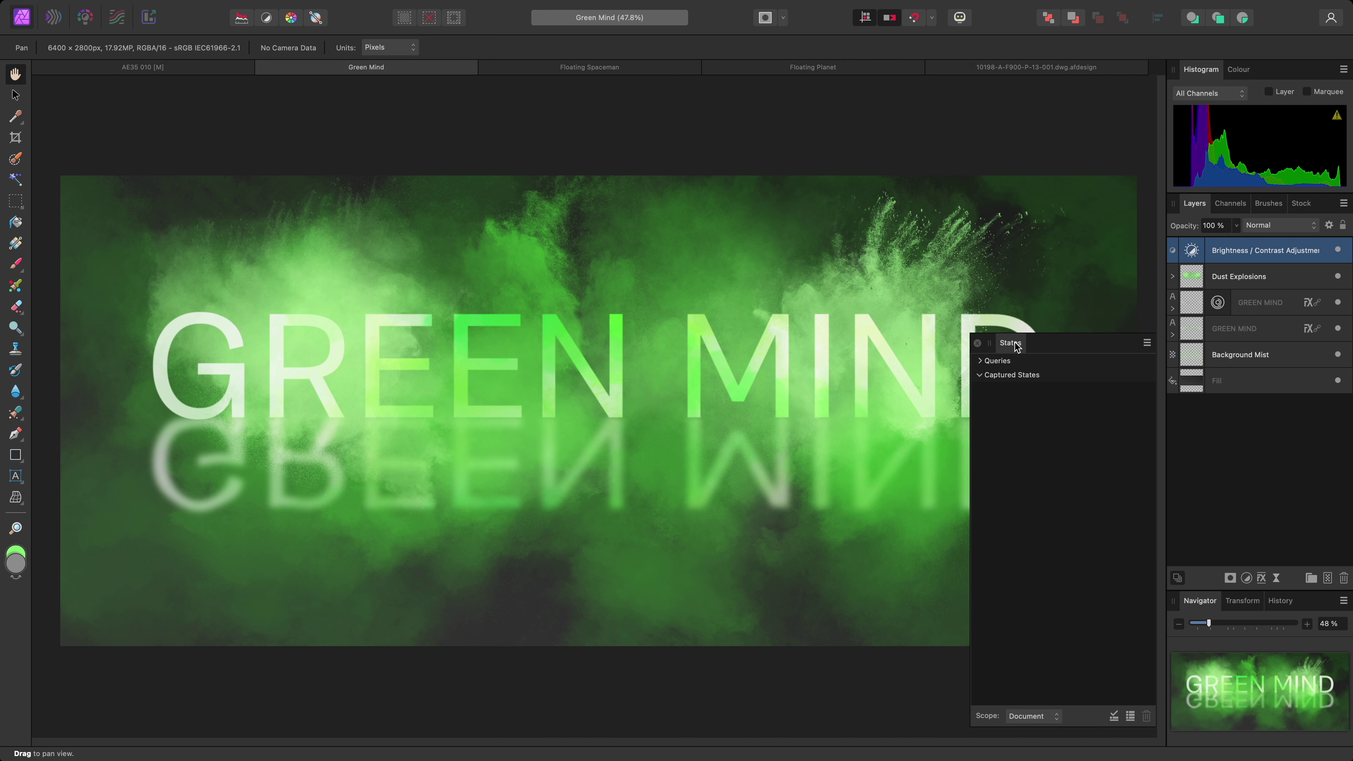
click(1129, 716)
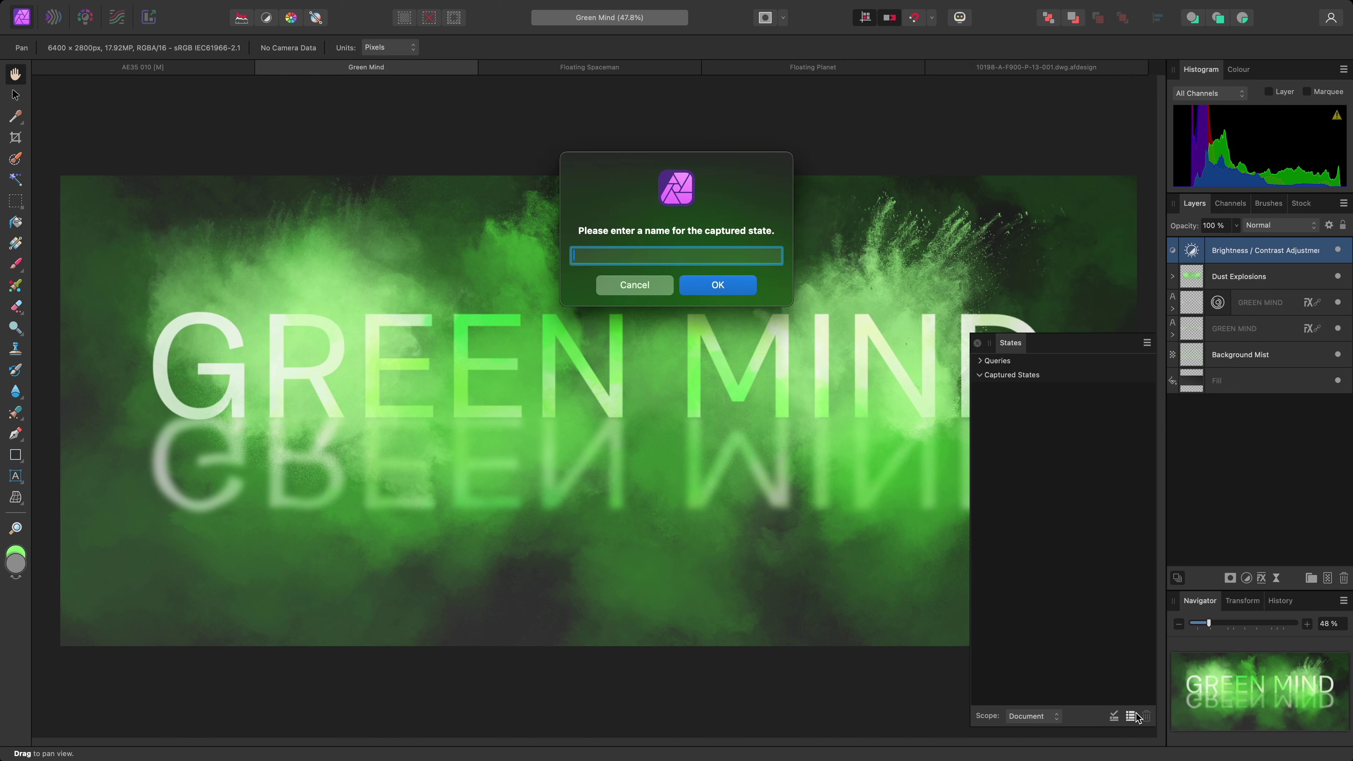
text(Initial Composition)
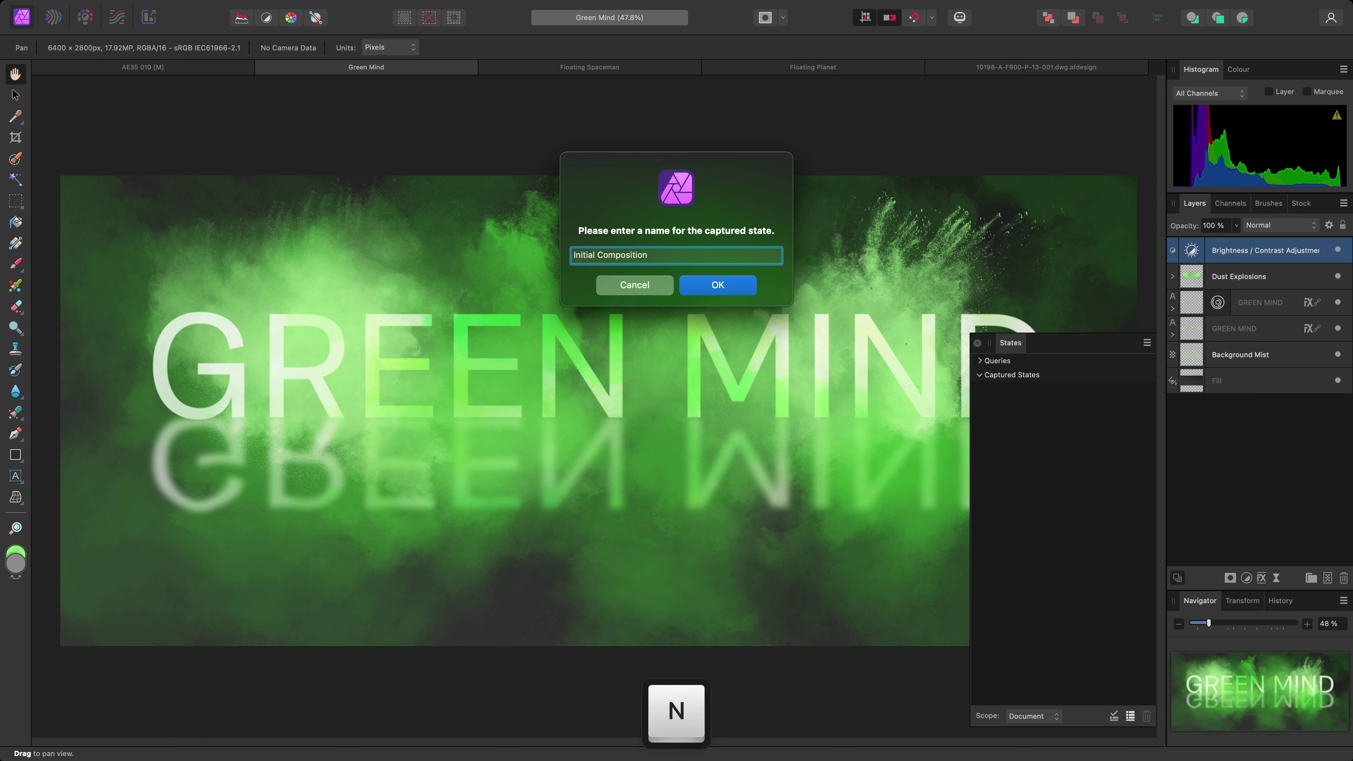
key(Return)
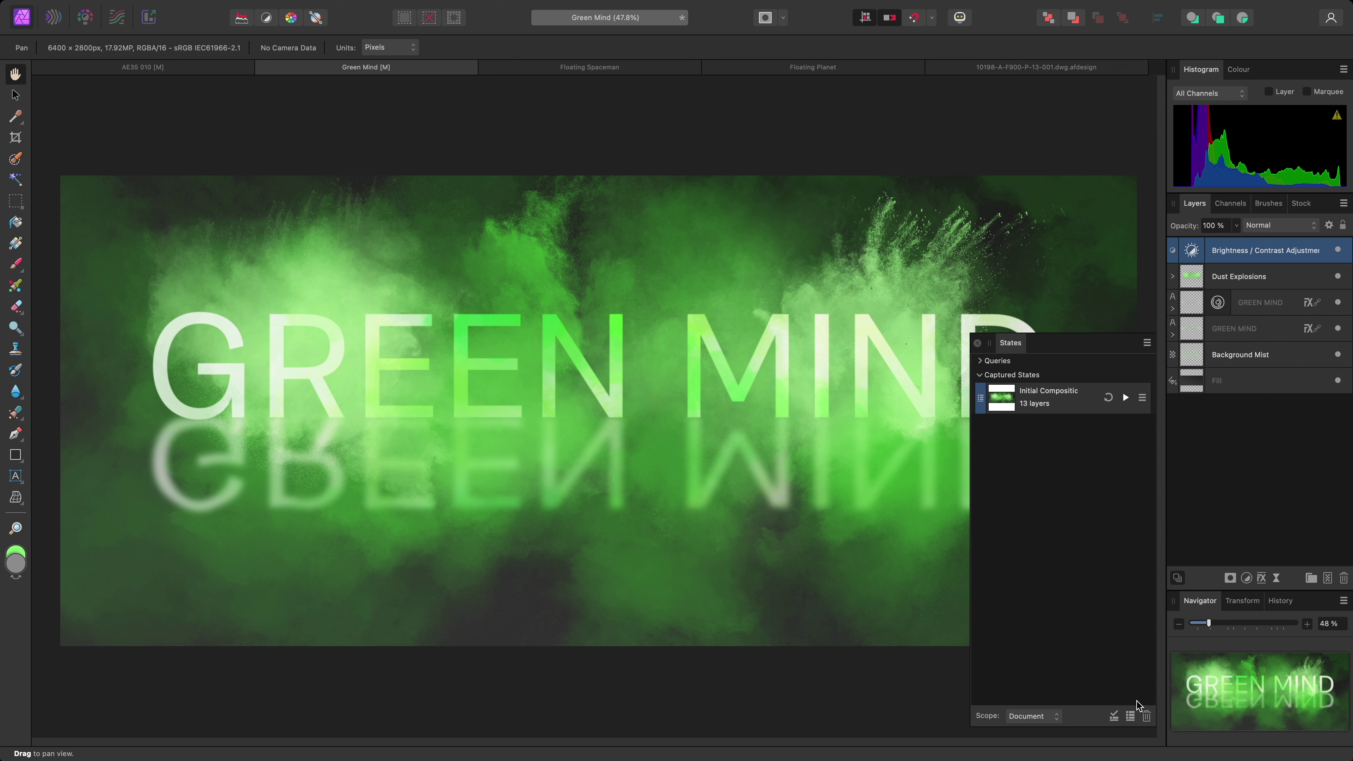
Increase the Gaussian Blur radius on the GREEN MIND reflection in Layer Effects
click(1309, 304)
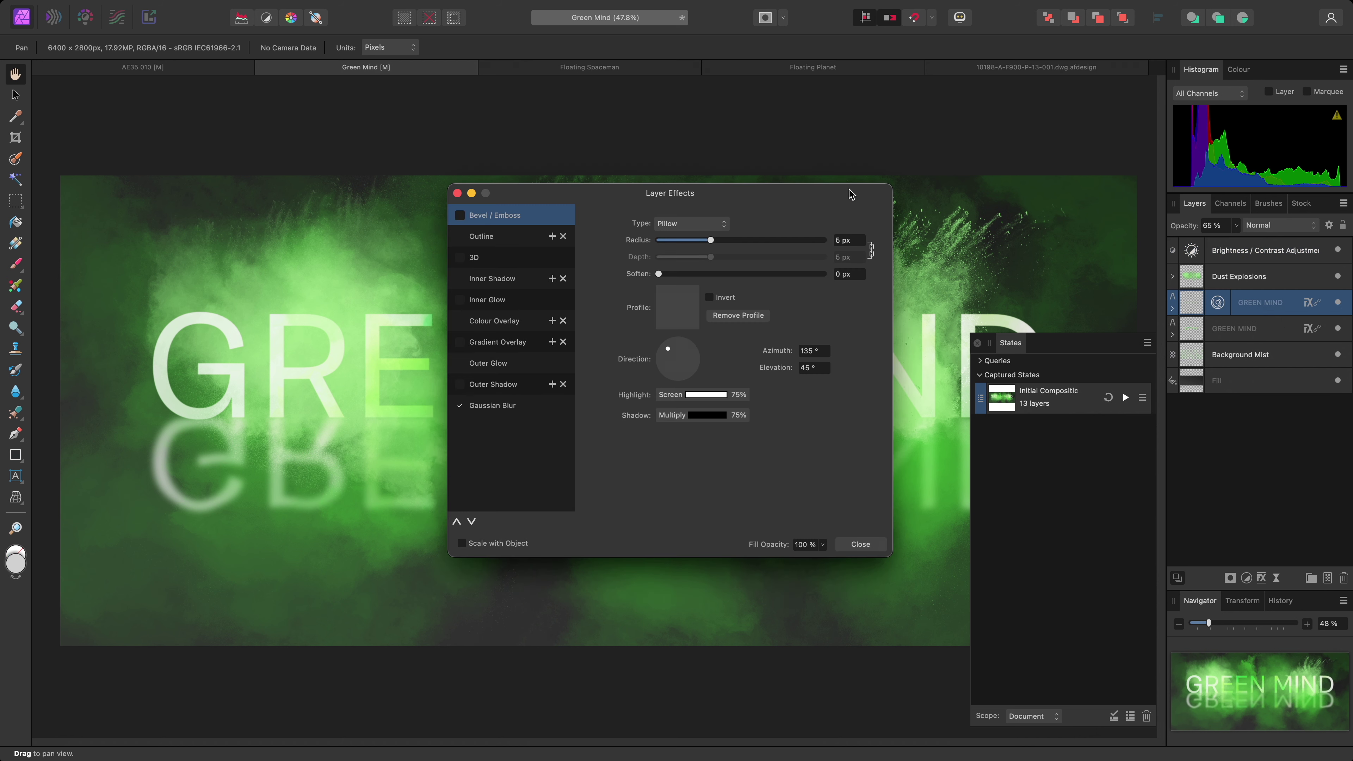
drag(854, 190, 1229, 29)
click(867, 243)
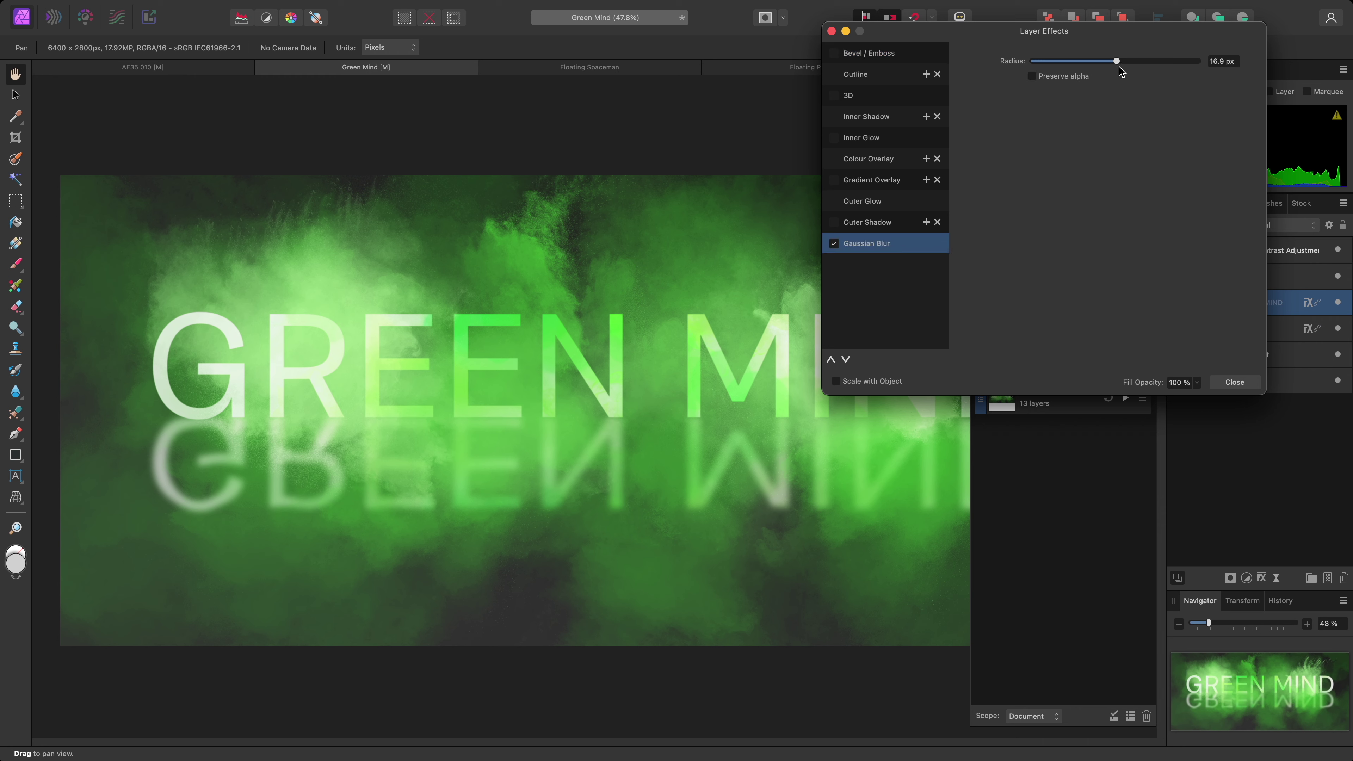
drag(1119, 61, 1174, 62)
click(1234, 382)
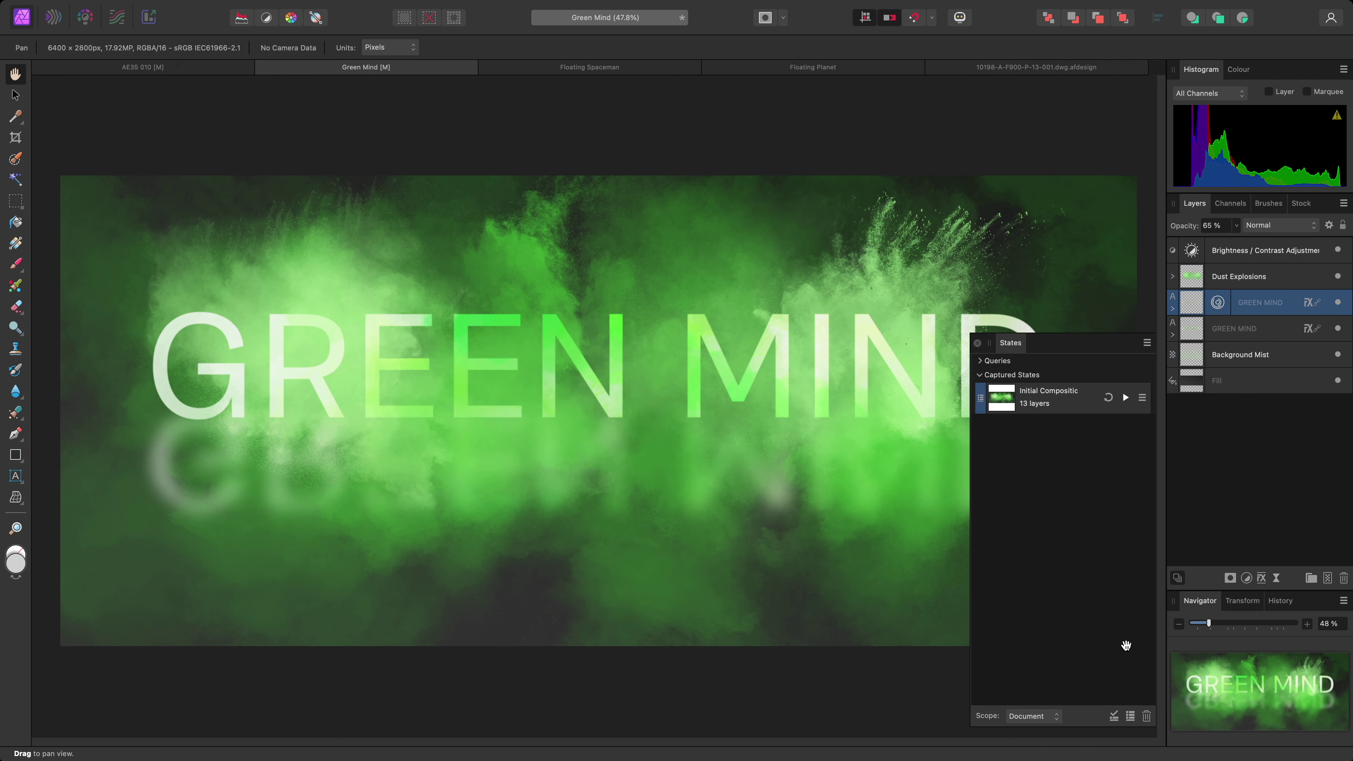
Capture 'More Blur', then compare it with Initial Composition, ending on Initial Composition
click(1130, 717)
text(More Blur)
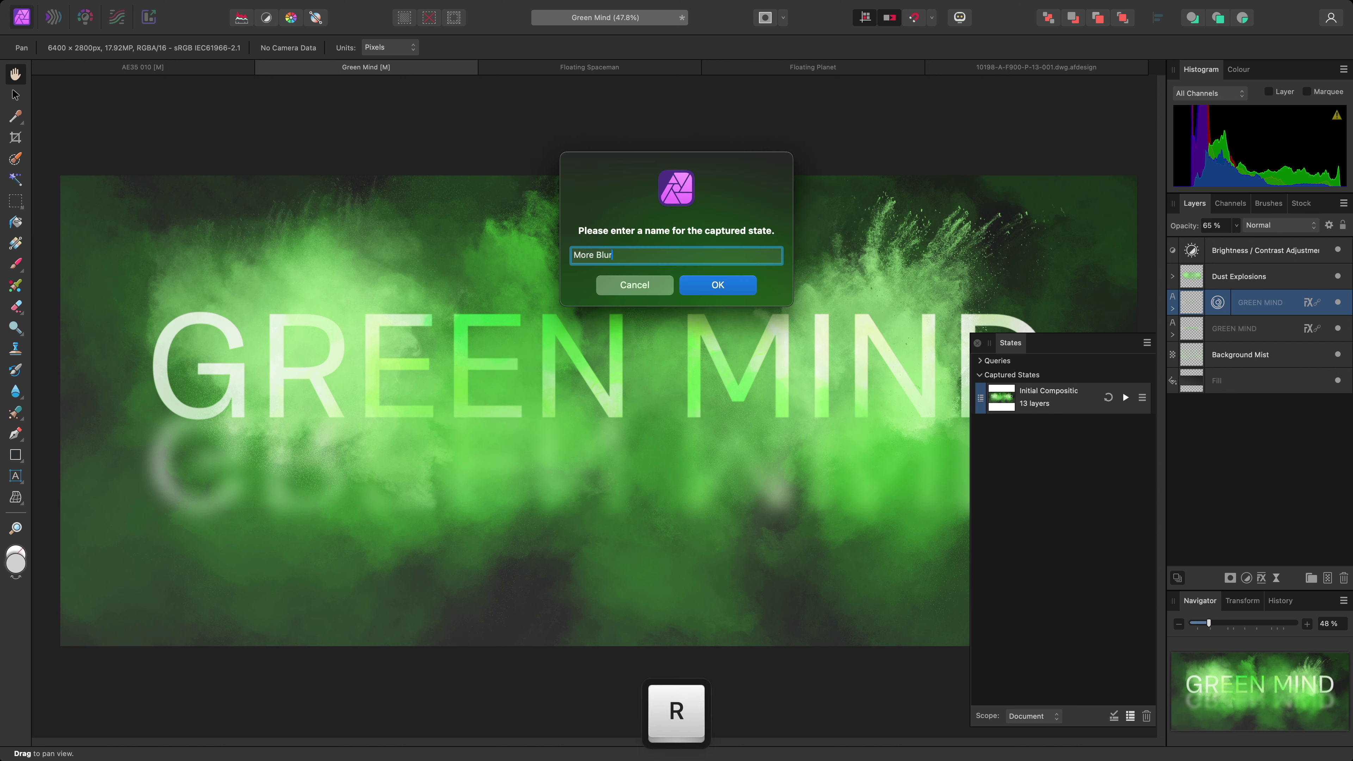
key(Return)
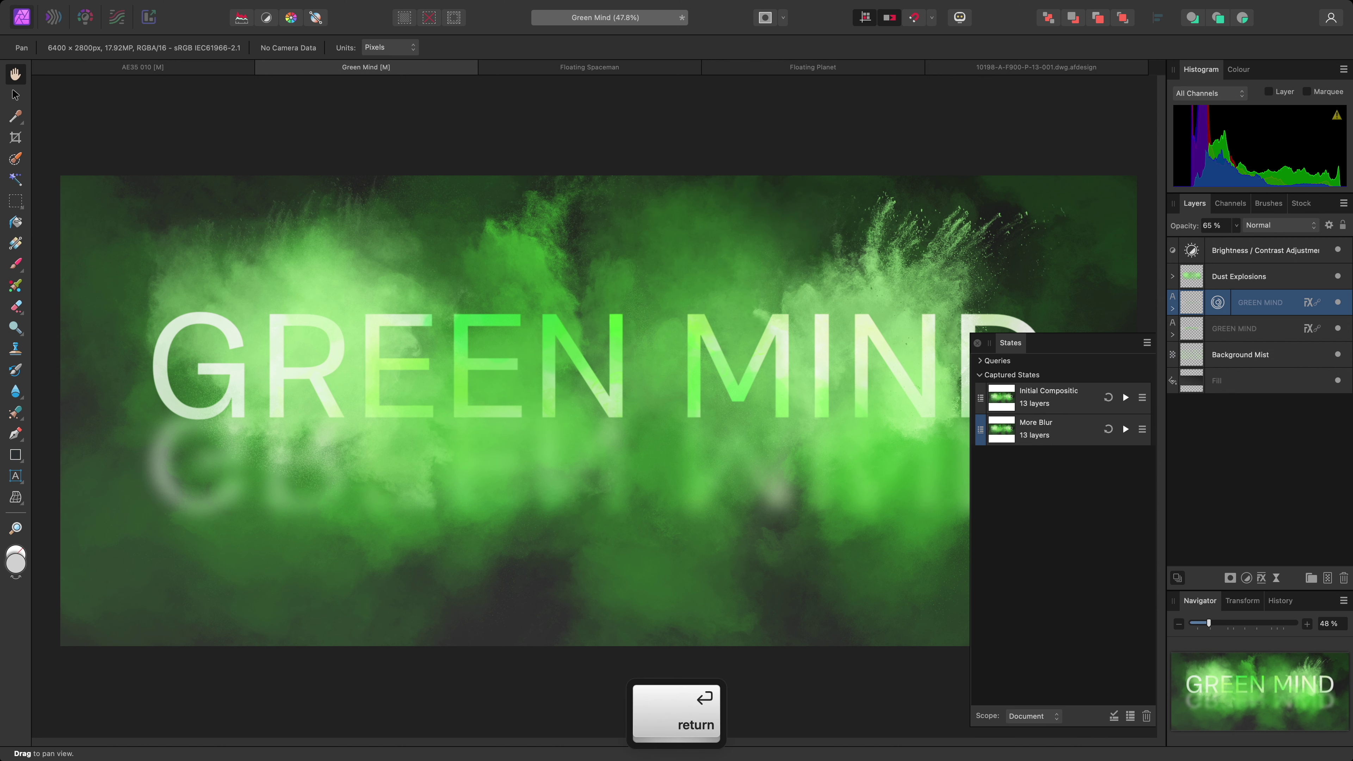
click(1125, 397)
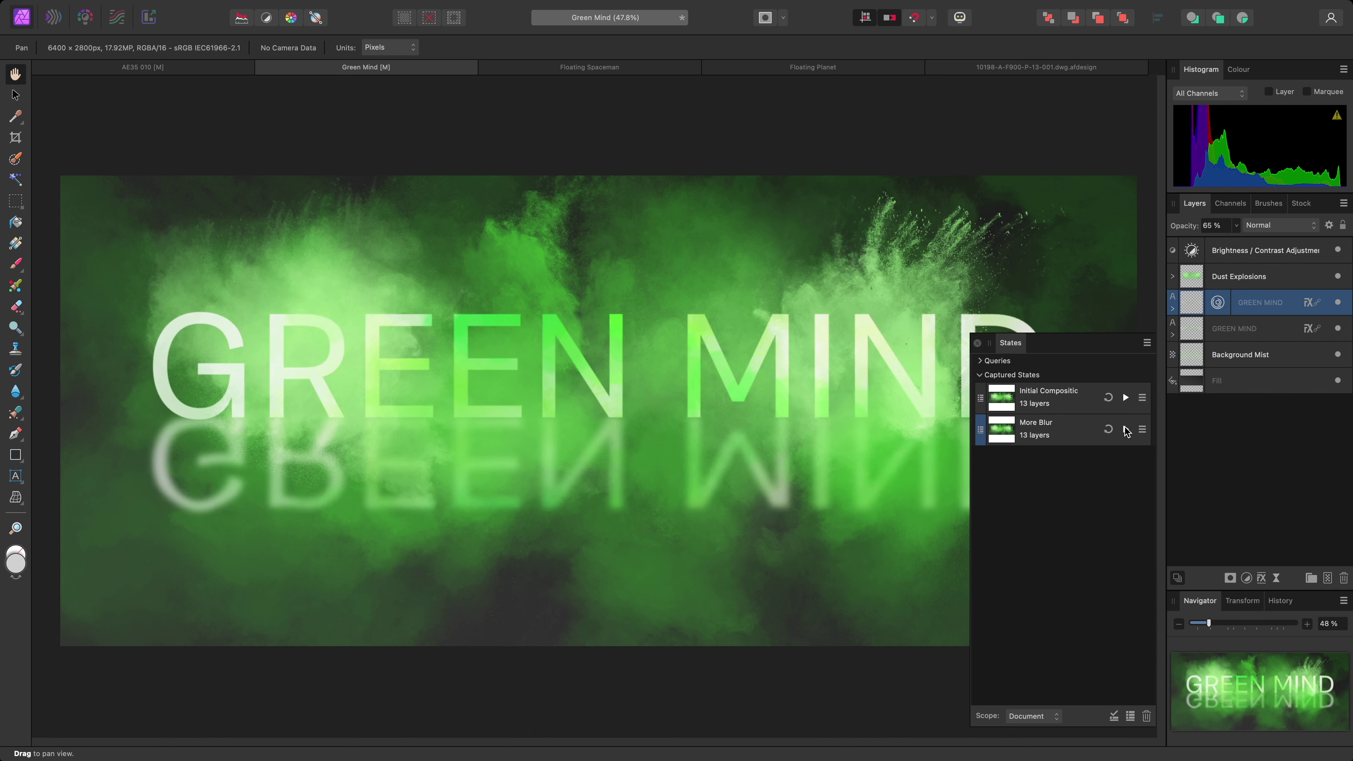
click(1125, 430)
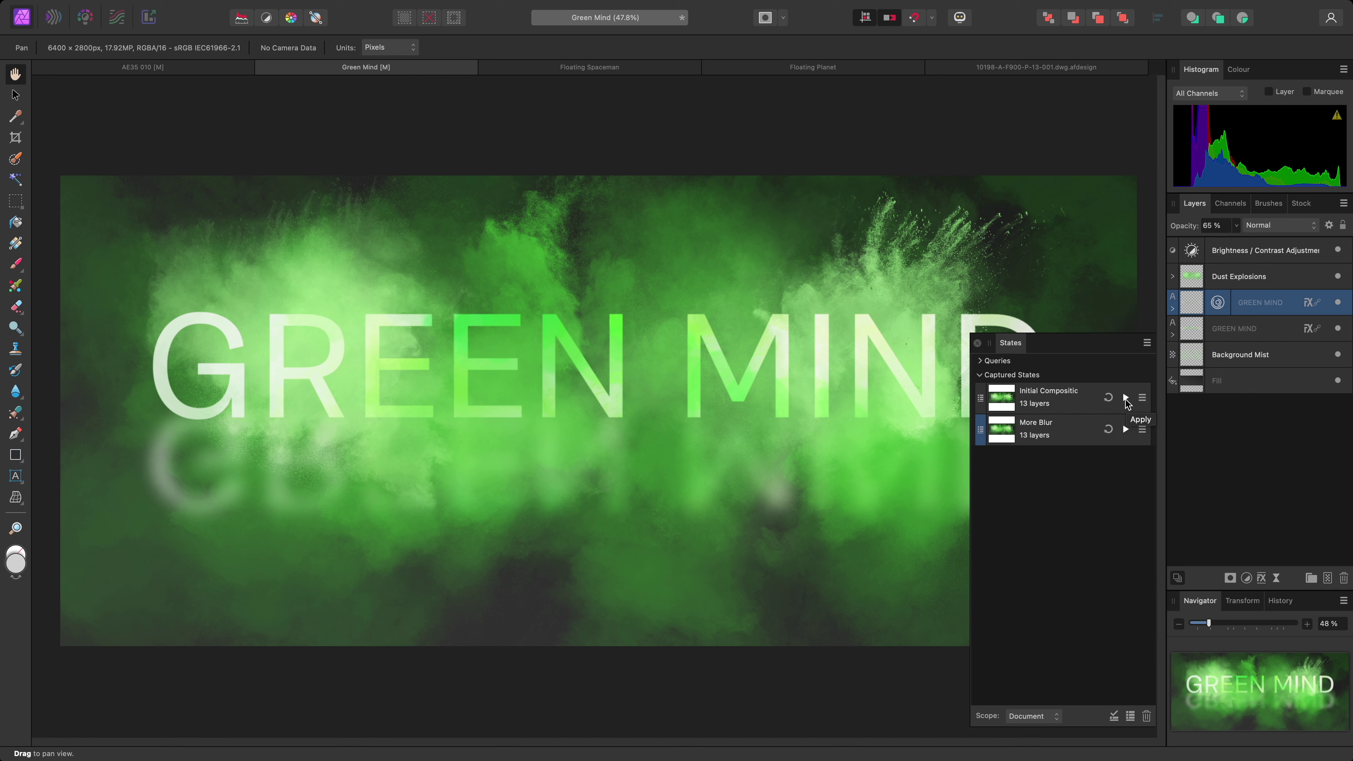
click(1126, 398)
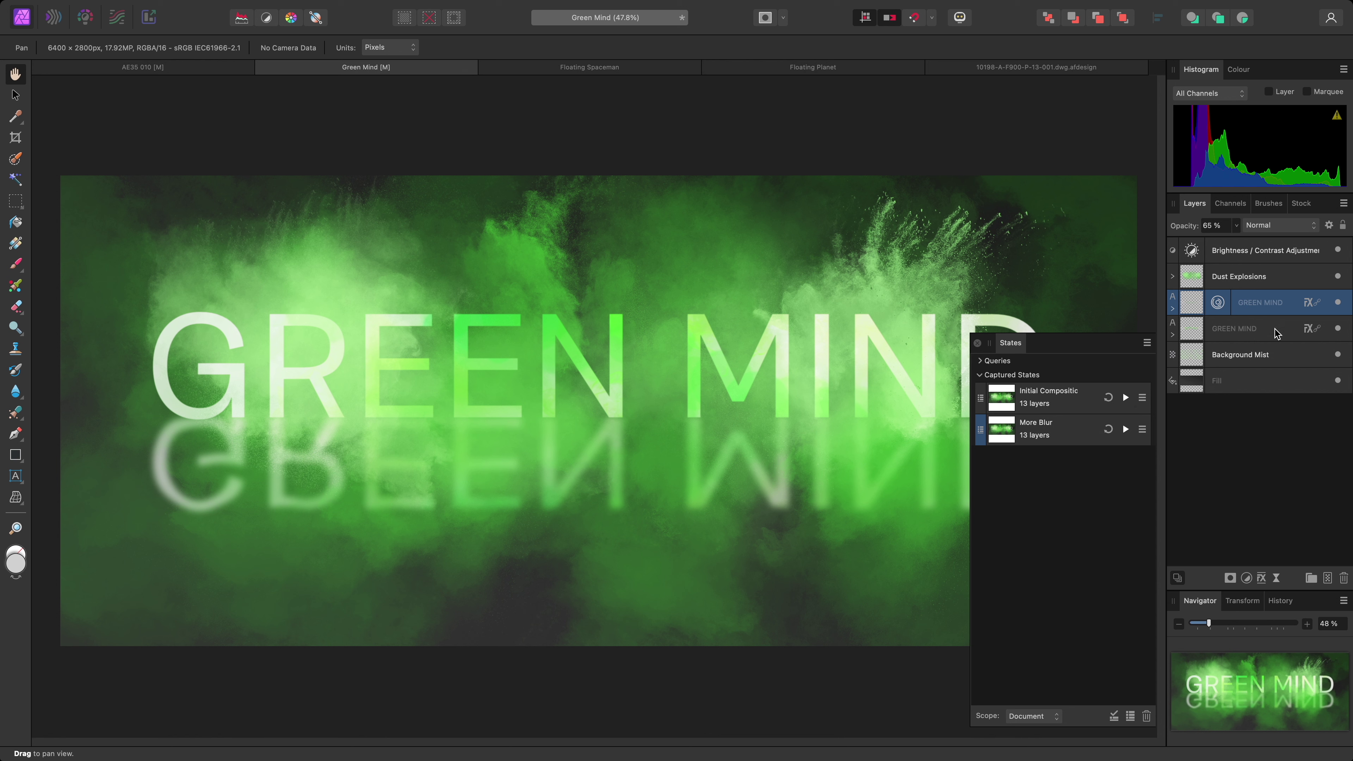
Add an Inner Shadow with 100 px offset to the GREEN MIND text layer
click(1310, 303)
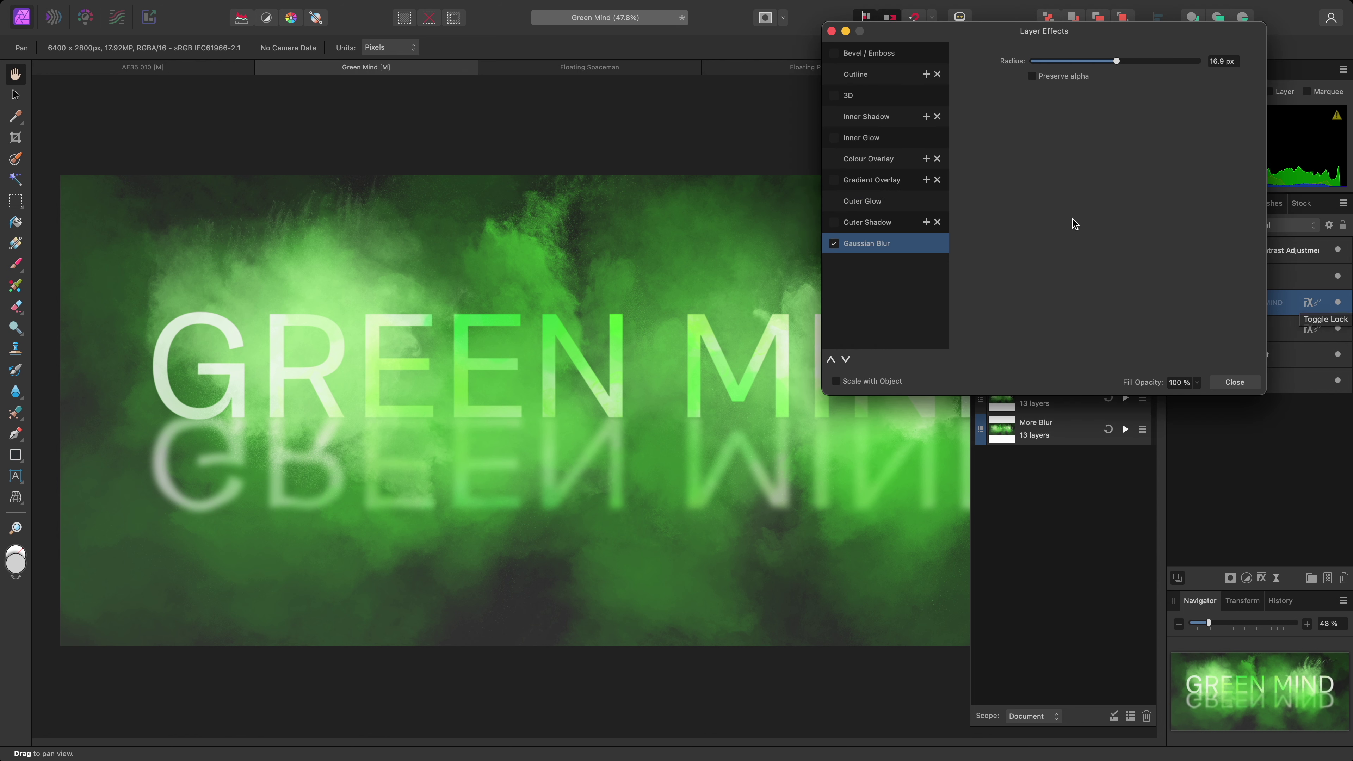
click(836, 120)
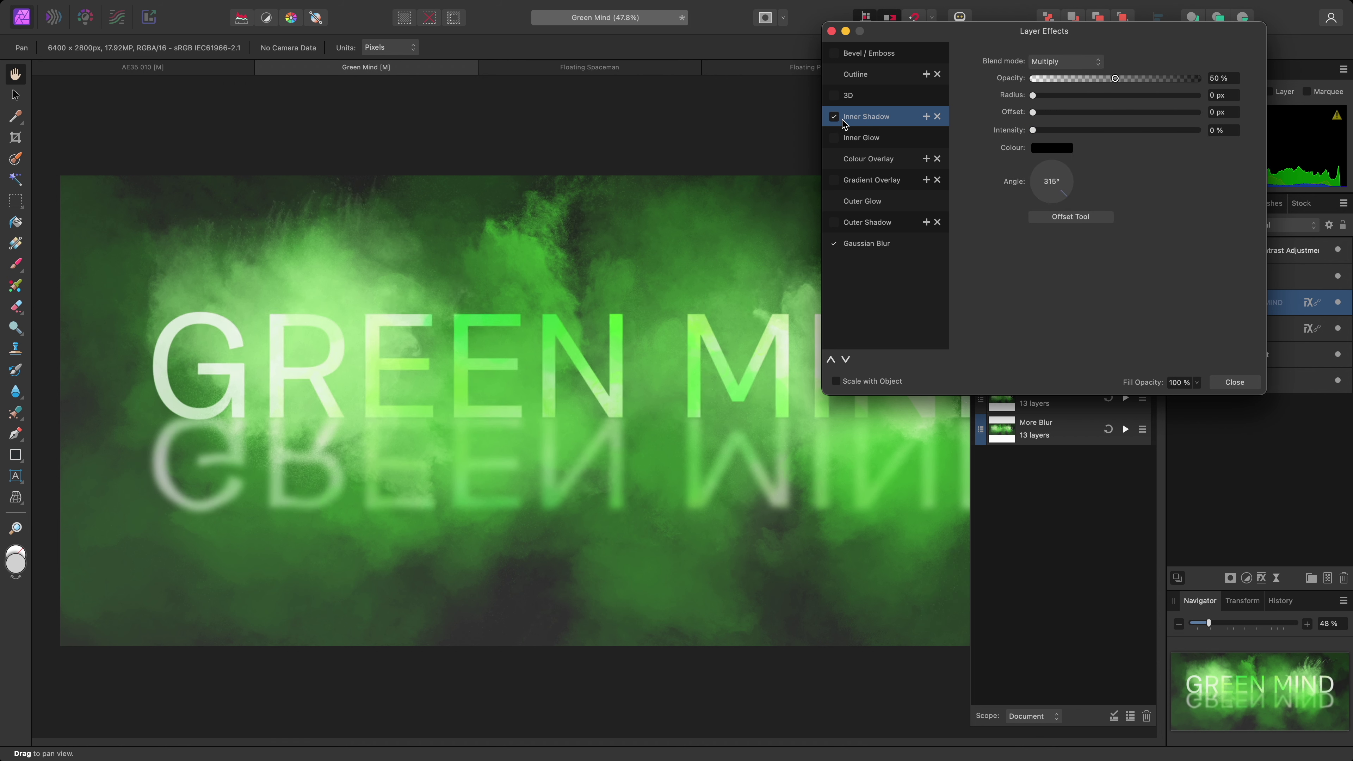
drag(1033, 113, 1230, 126)
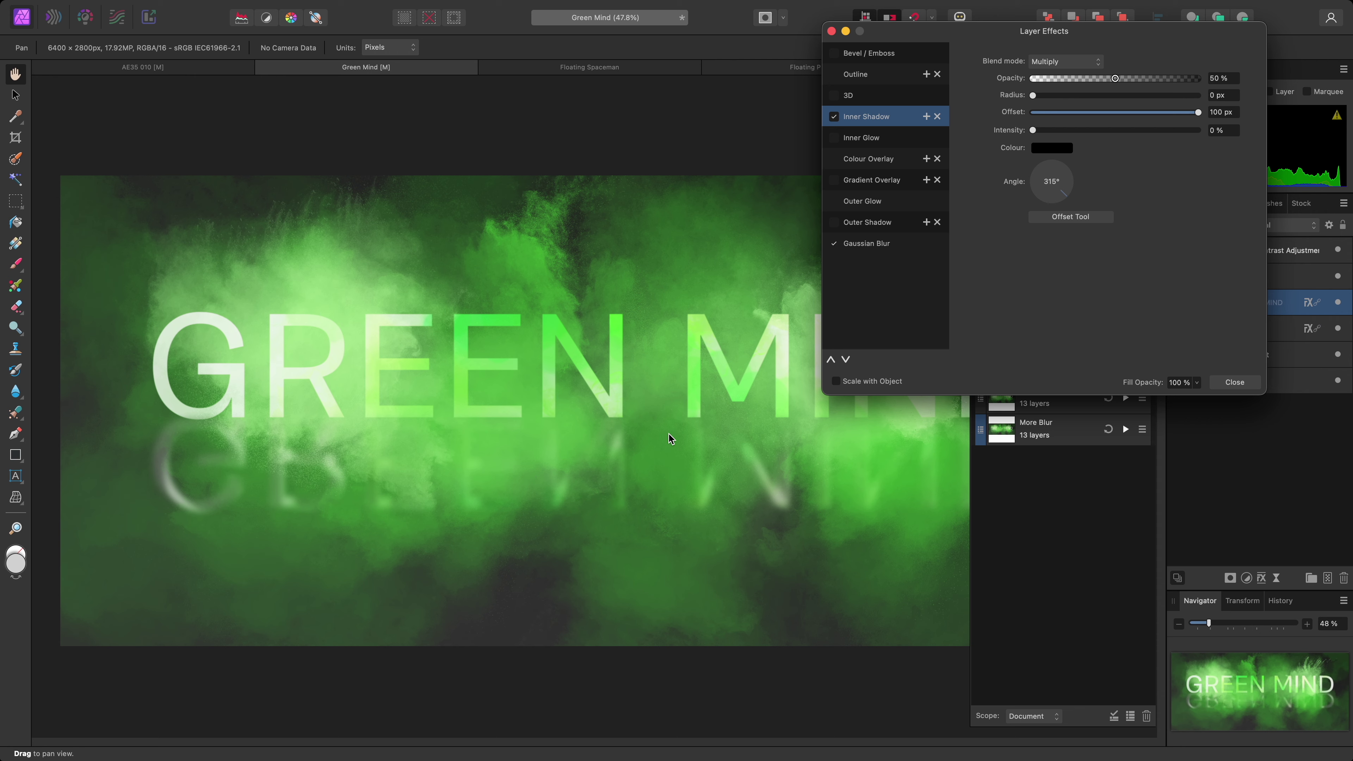
Give the reflection layer an Outer Shadow with 100 px radius, 100% opacity, and offset
drag(966, 36, 866, 36)
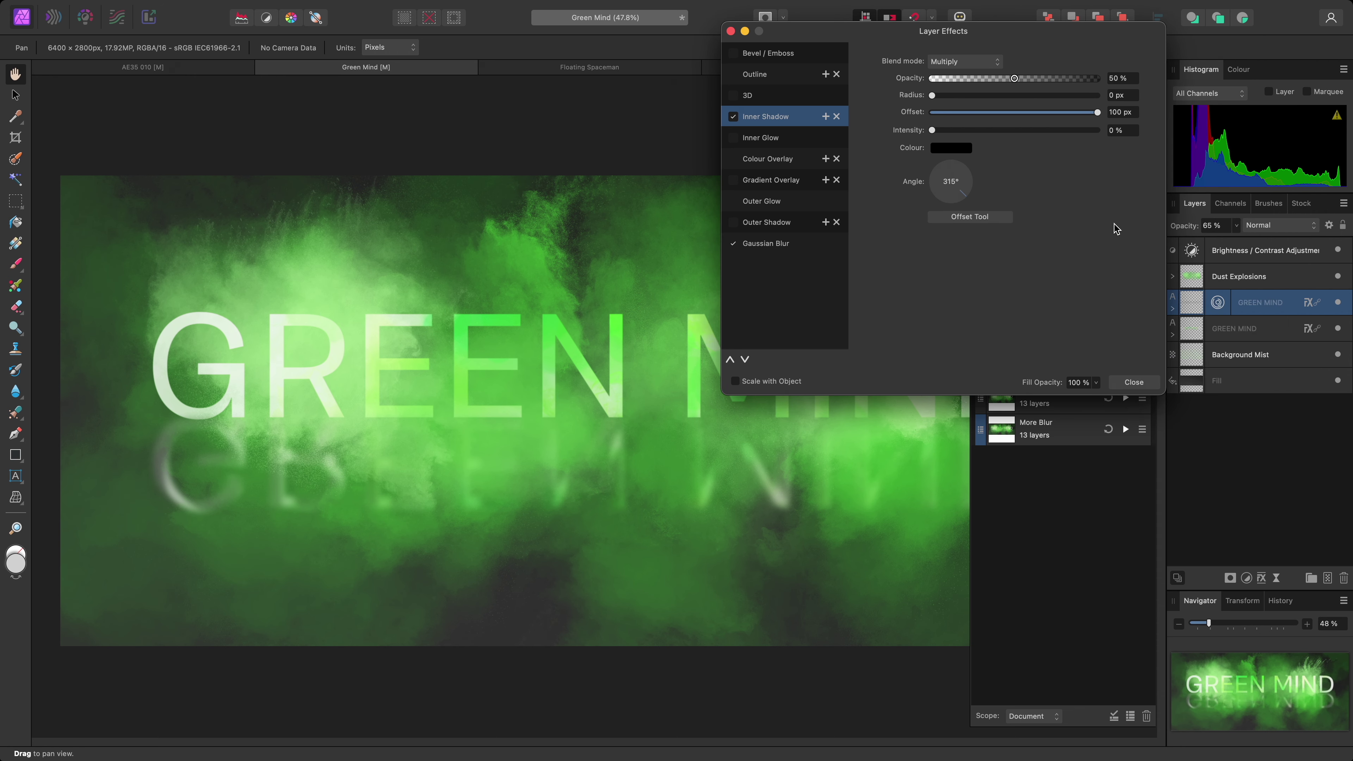
click(1302, 329)
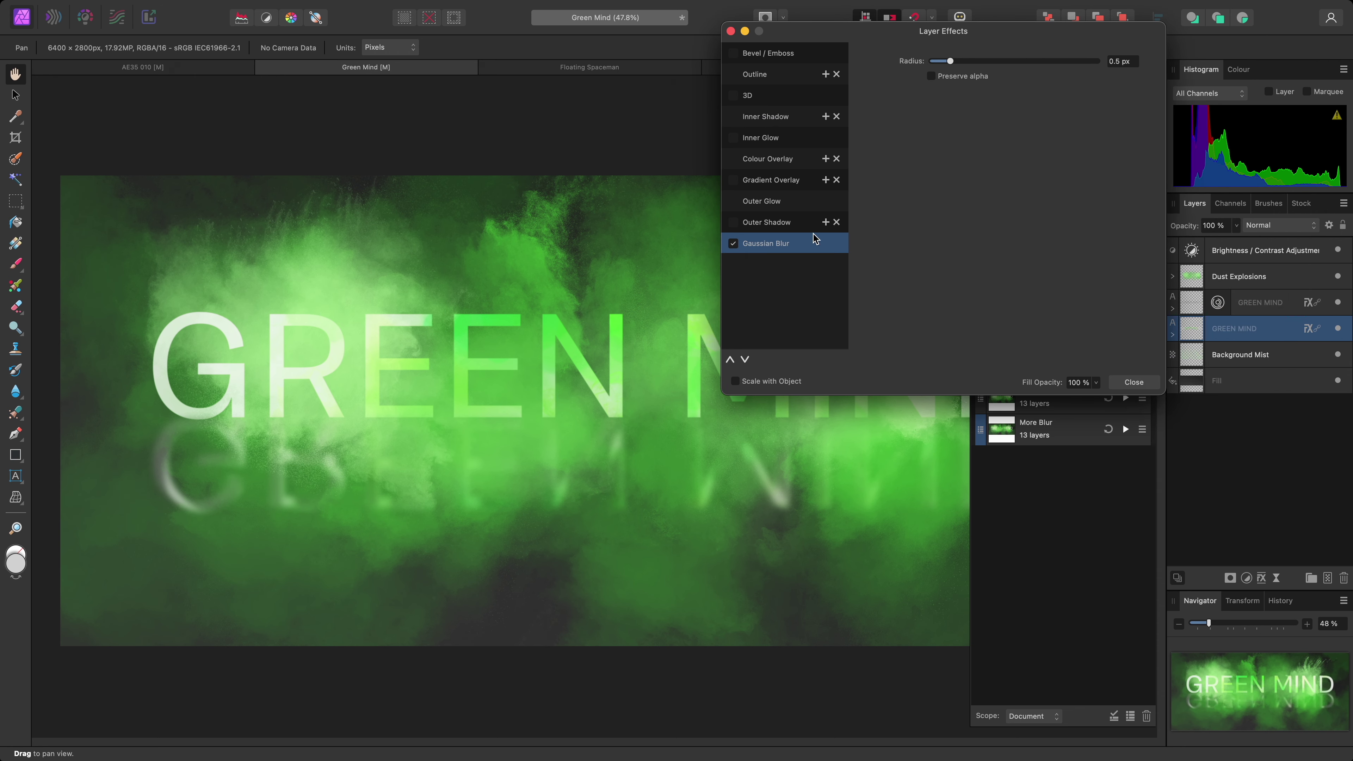
click(743, 223)
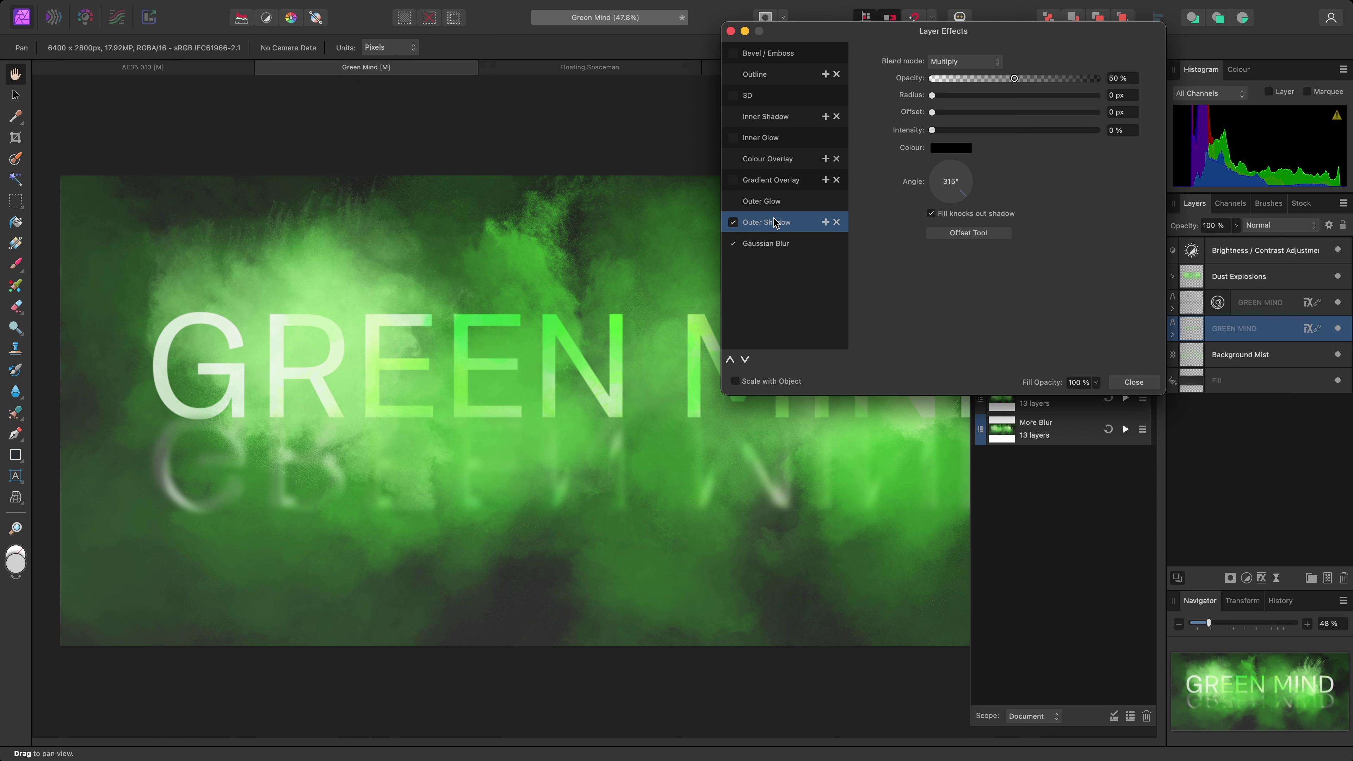
drag(932, 96, 1098, 96)
drag(1015, 78, 1093, 80)
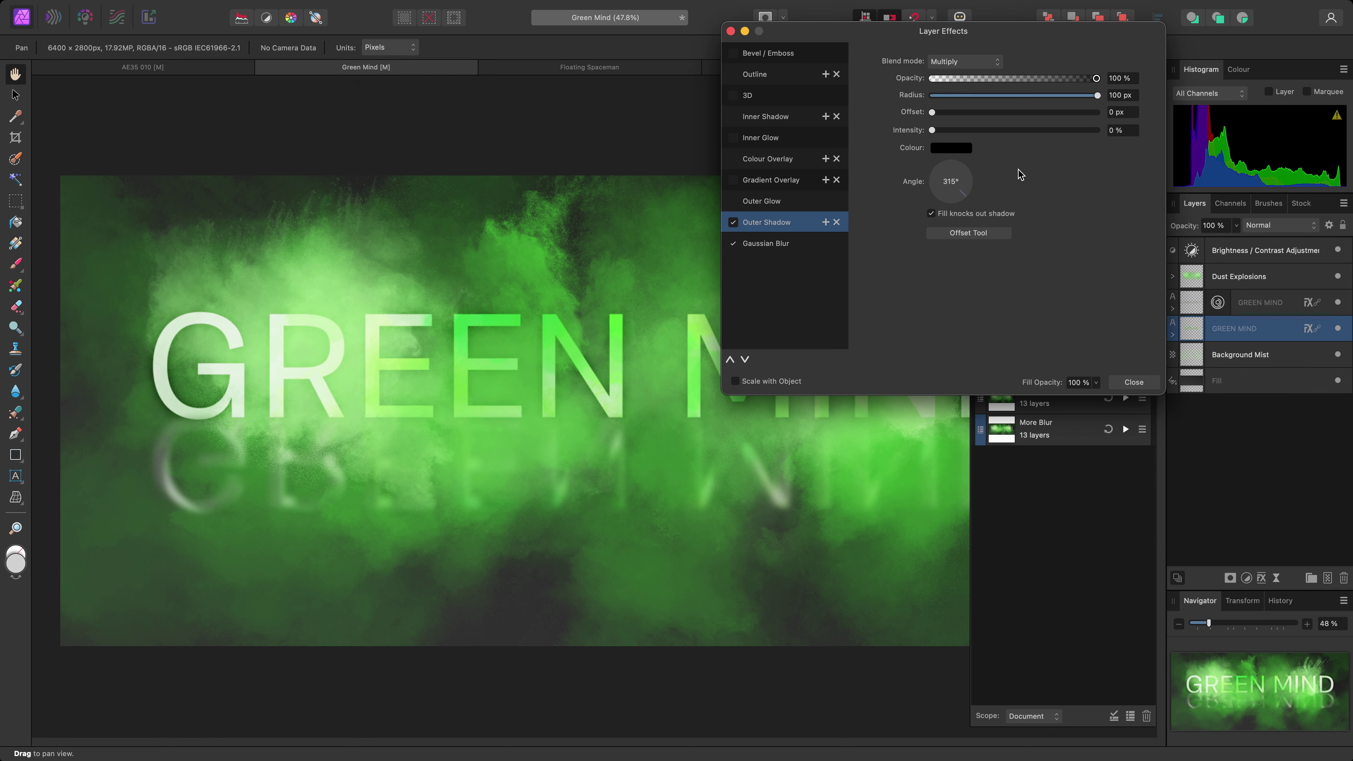
click(968, 233)
drag(506, 361, 527, 378)
Capture the shadowed look as a new state named 'Experiment'
click(1133, 382)
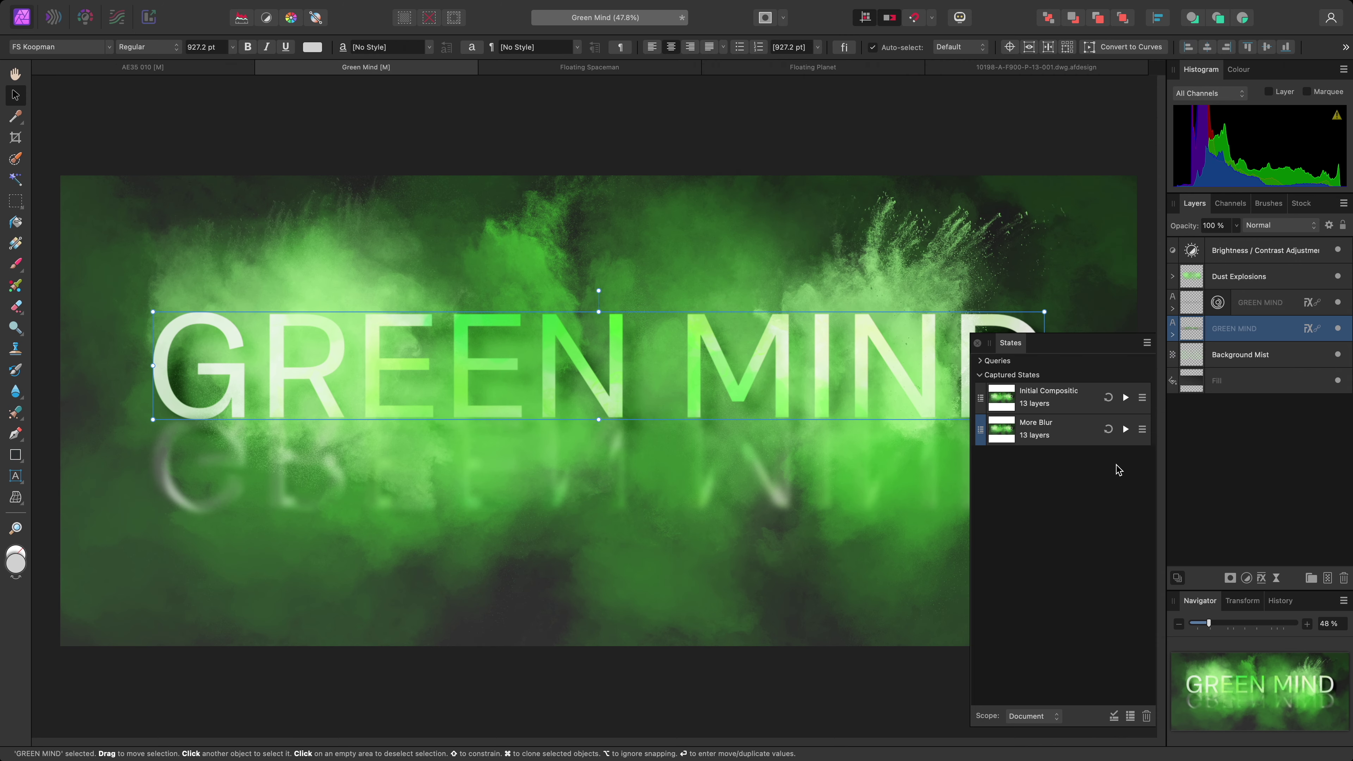
click(1130, 716)
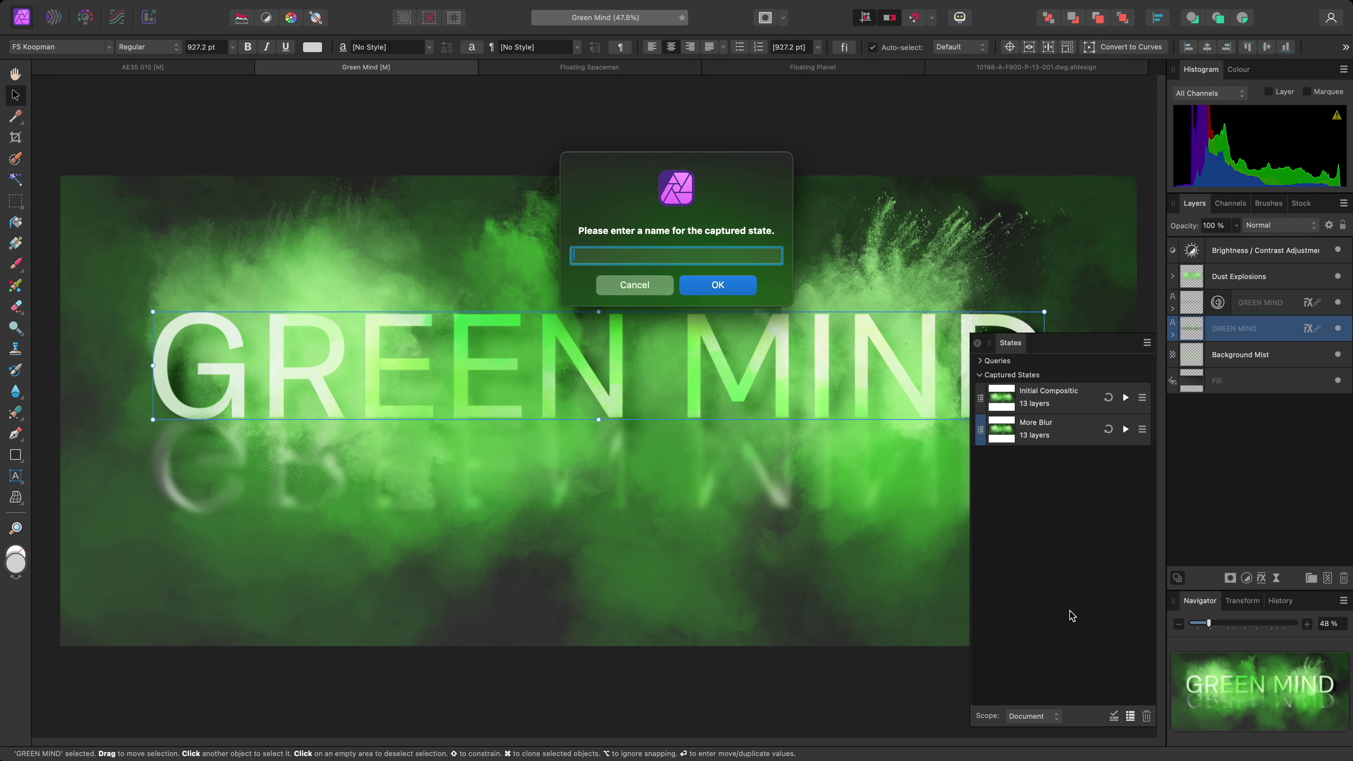
text(Experiment)
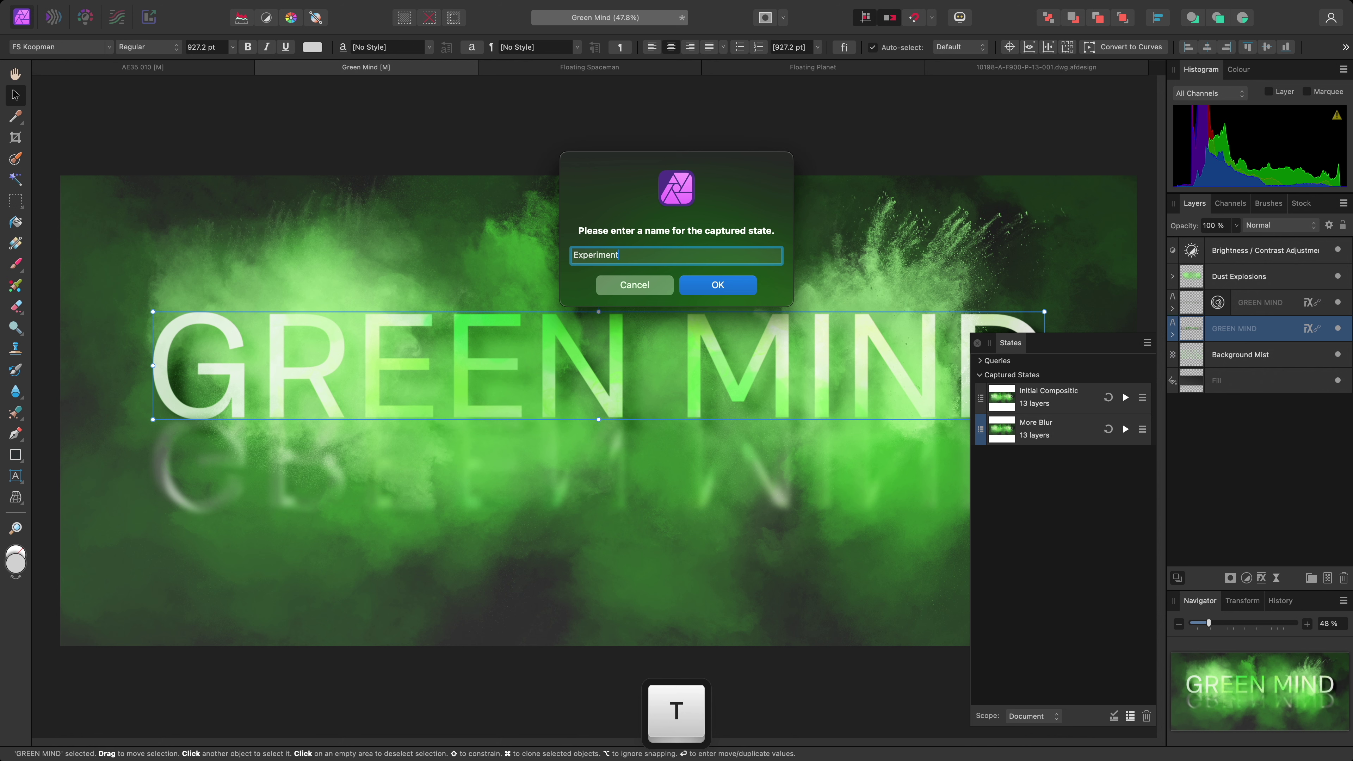
key(Return)
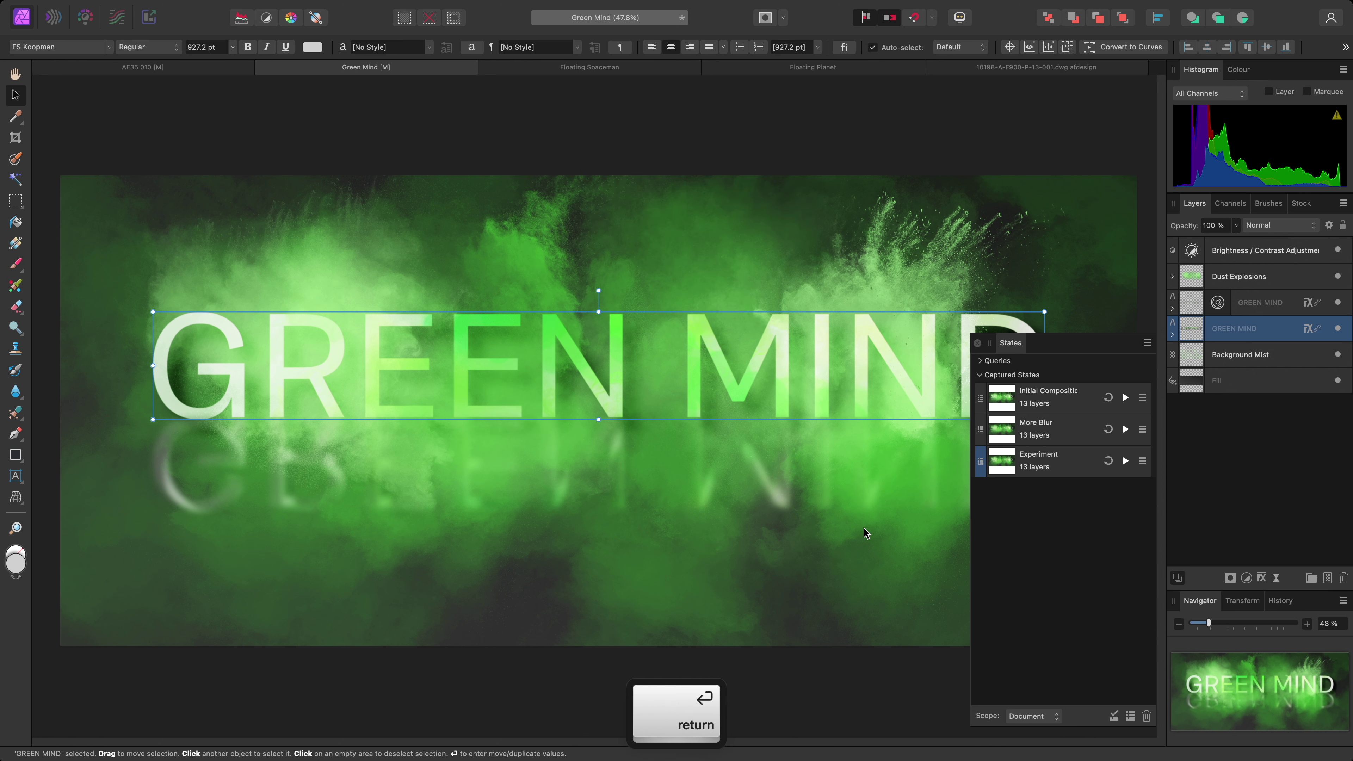
With the Hand tool active, recall Initial Compositing, More Blur, then Experiment
key(h)
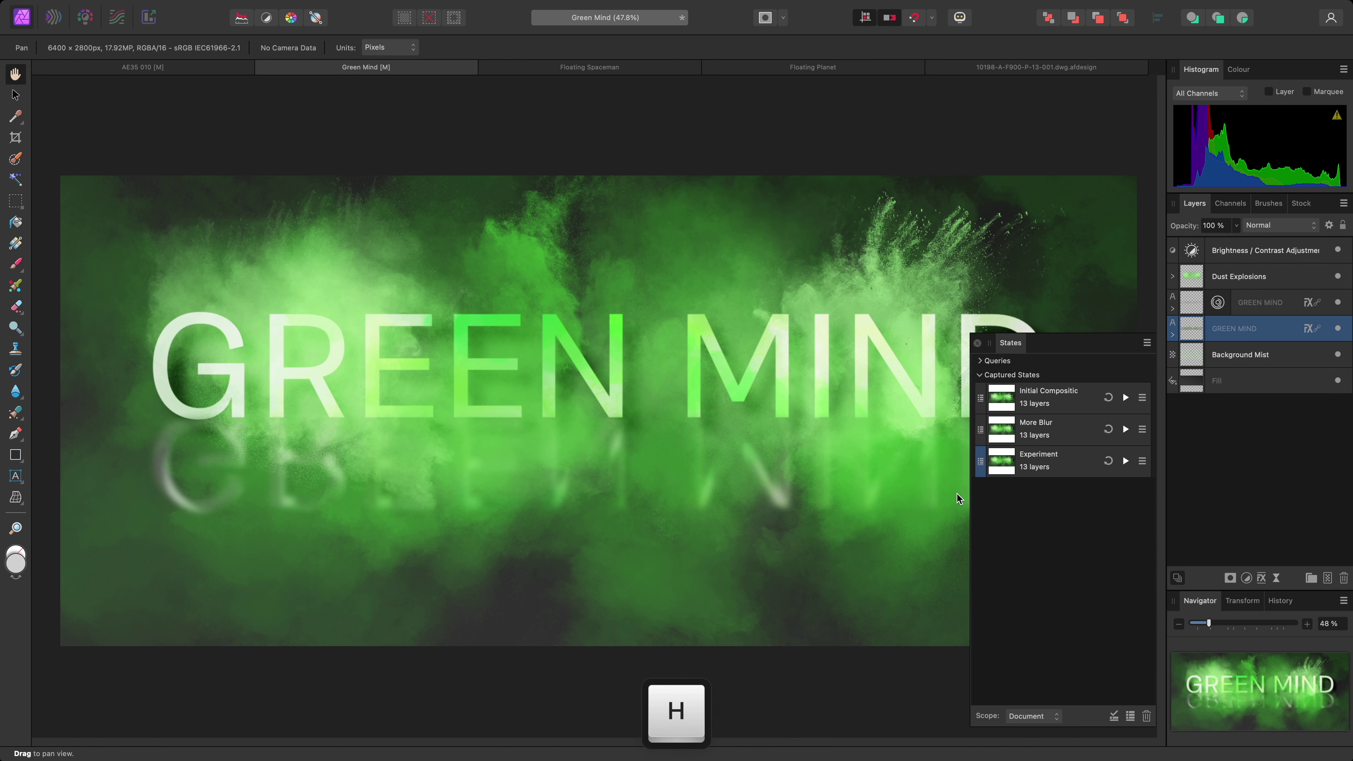
click(1125, 398)
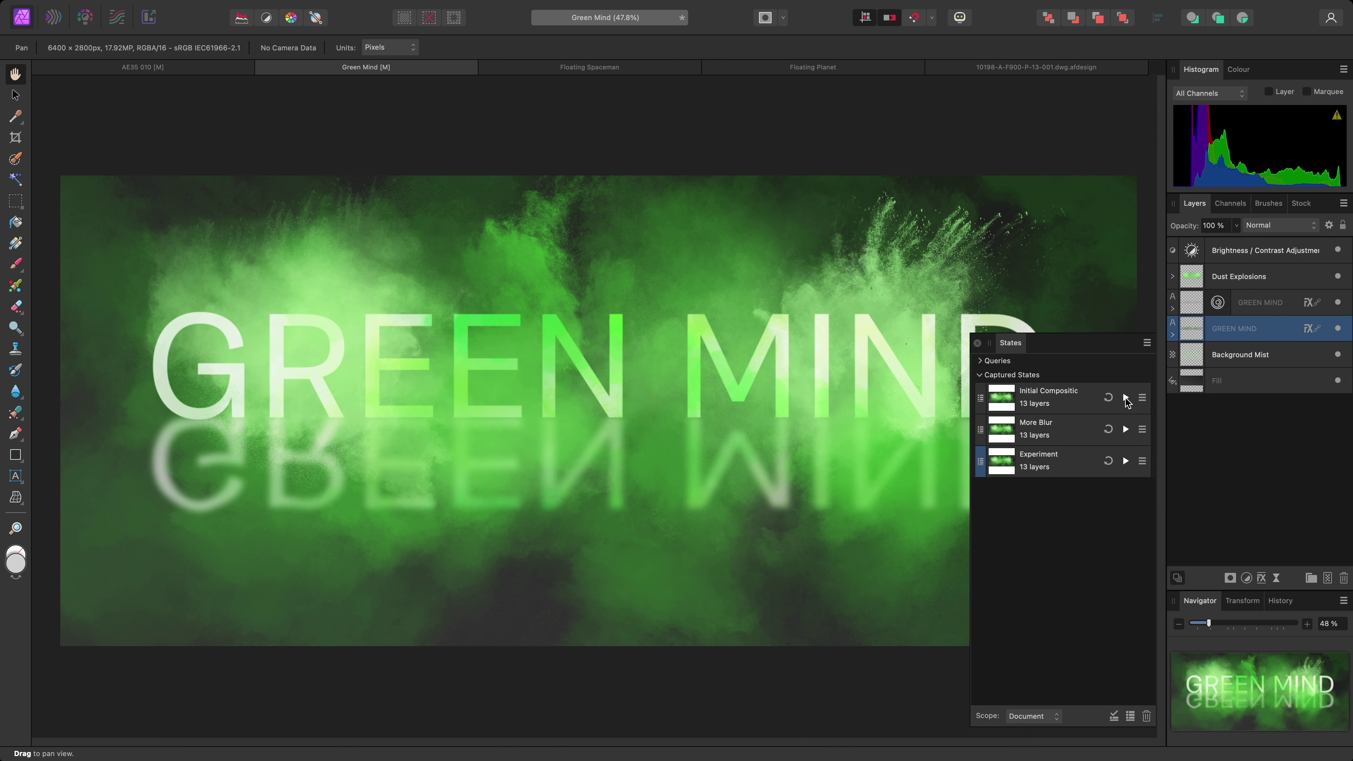
click(1125, 429)
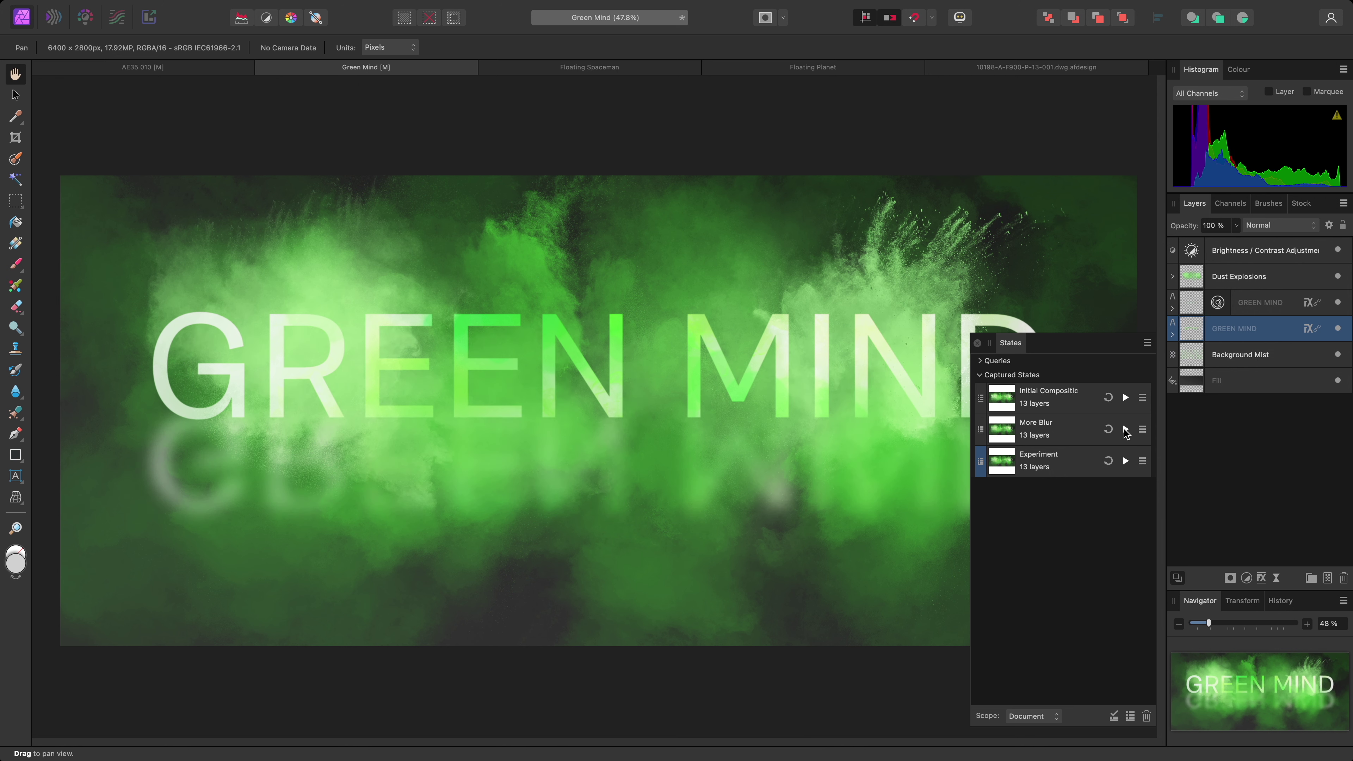
click(1126, 460)
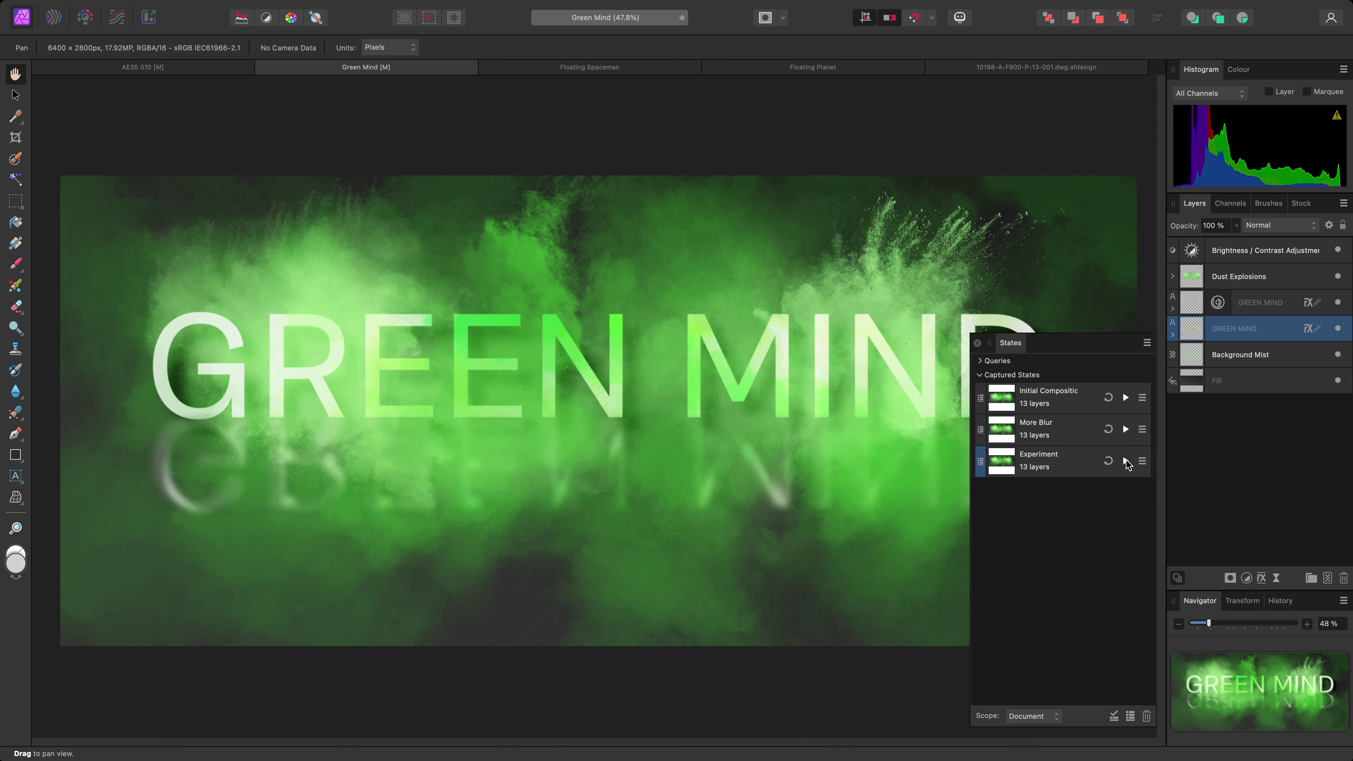
Switch to the Floating Spaceman document and browse its layers and the Window menu
click(656, 68)
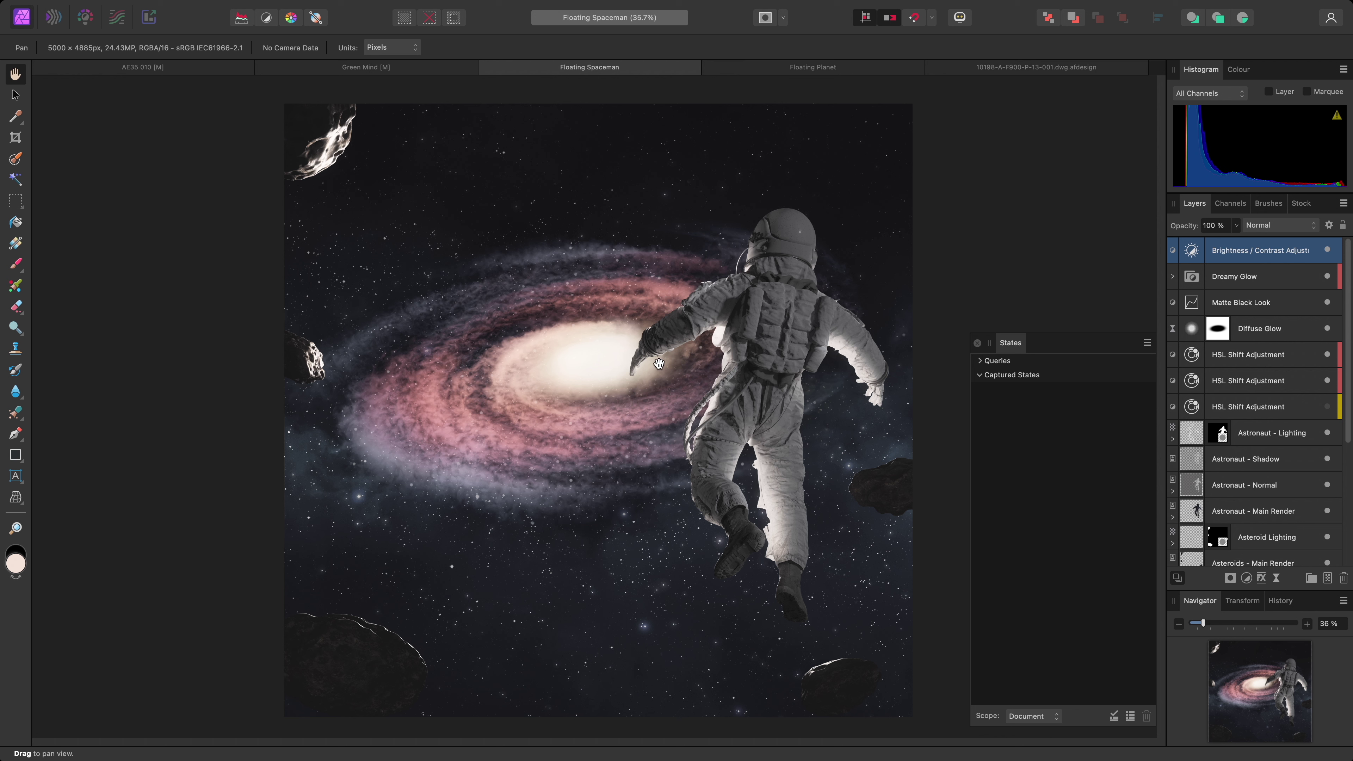
scroll(1348, 334, down, 1)
scroll(1348, 335, down, 6)
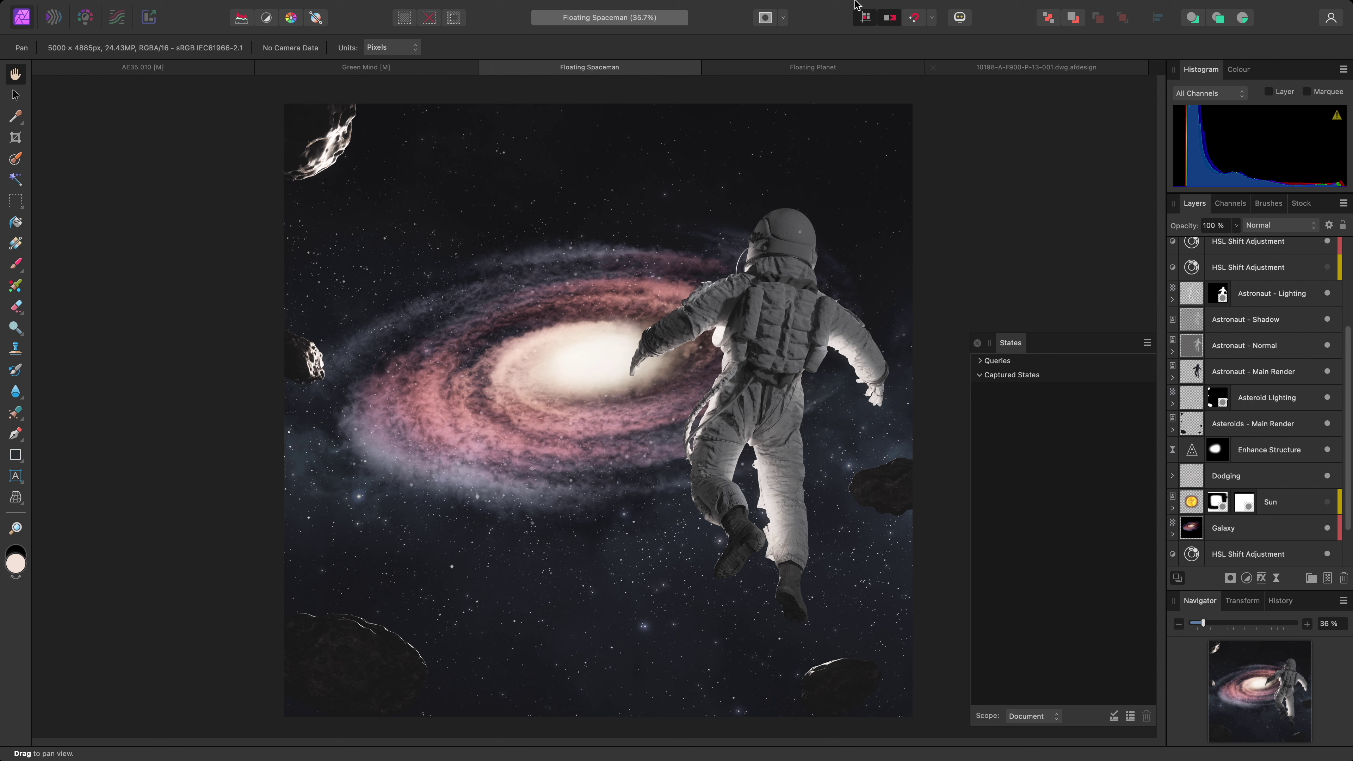
mouse_move(571, 2)
click(507, 10)
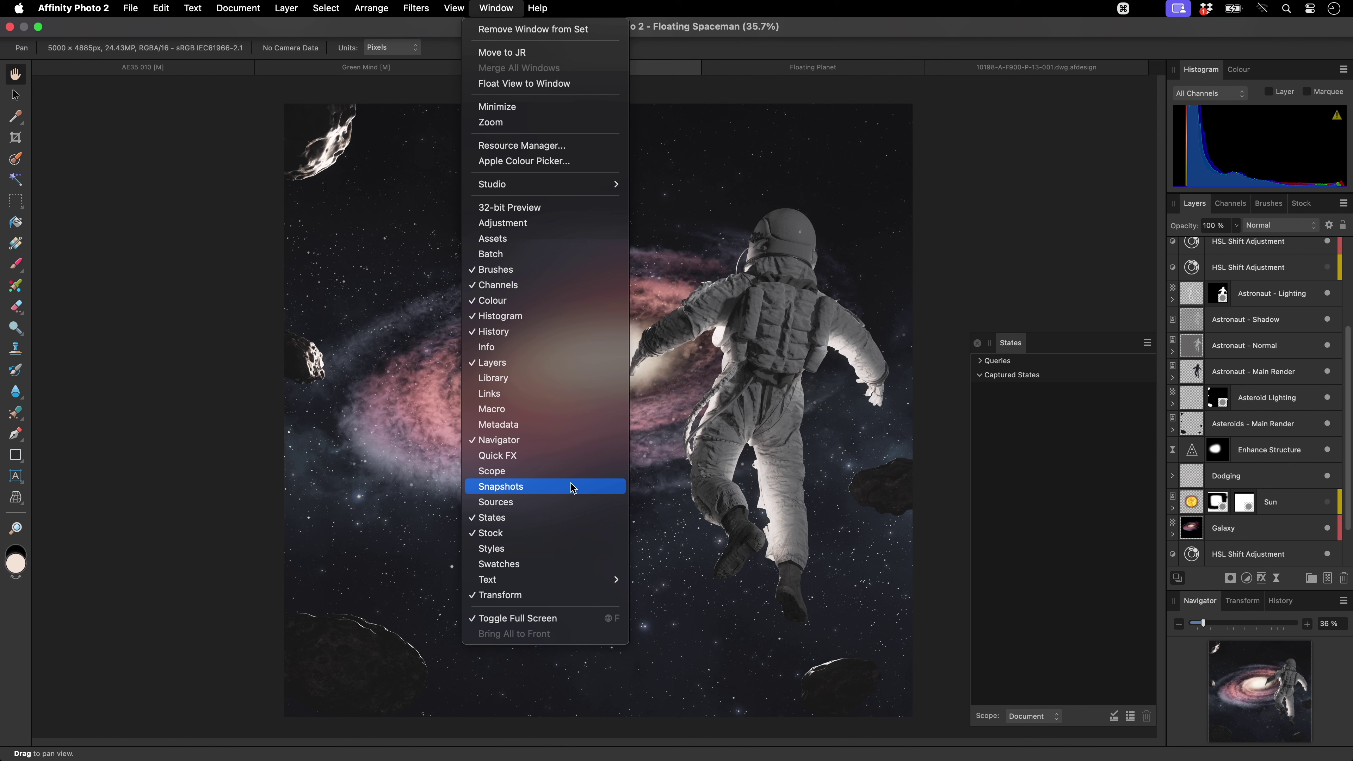
click(571, 484)
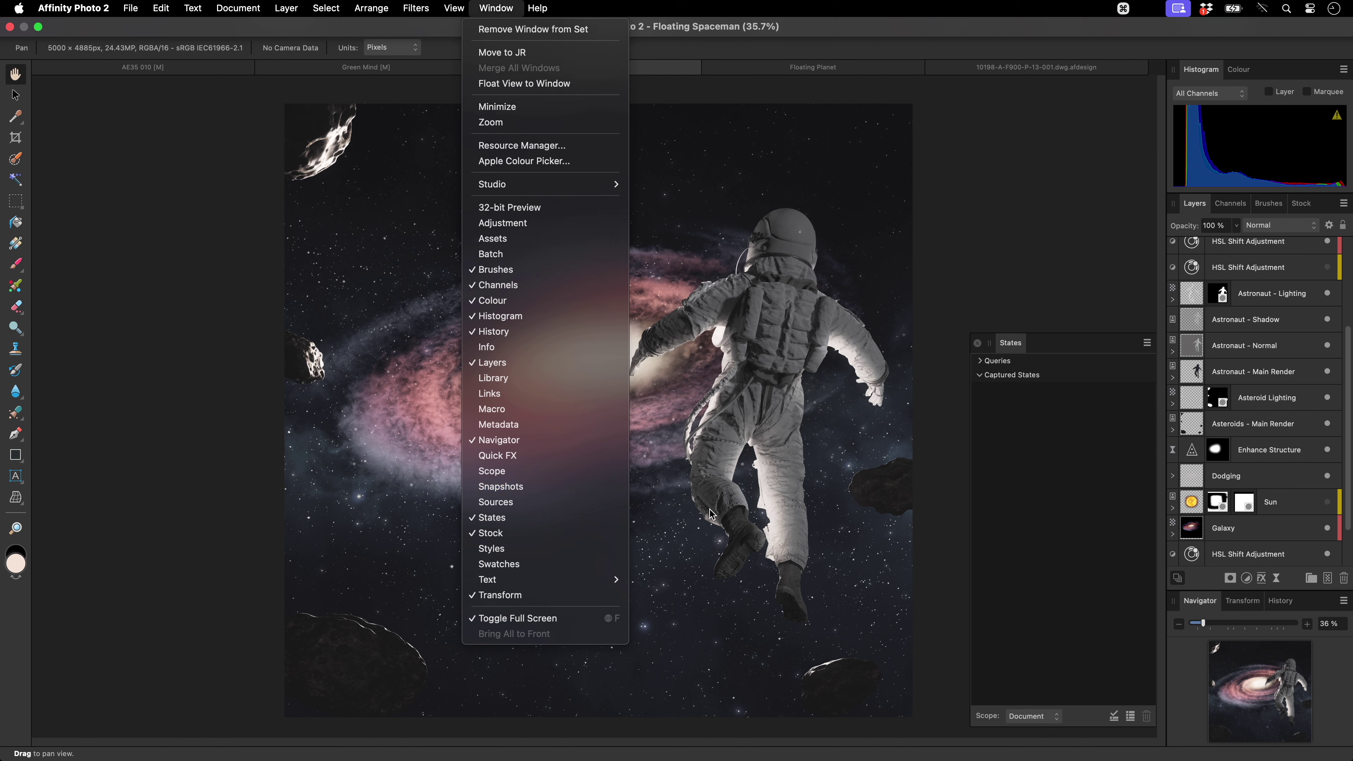
Create queries named 'Galaxy' and 'Sun' in the Floating Spaceman States panel
click(1114, 716)
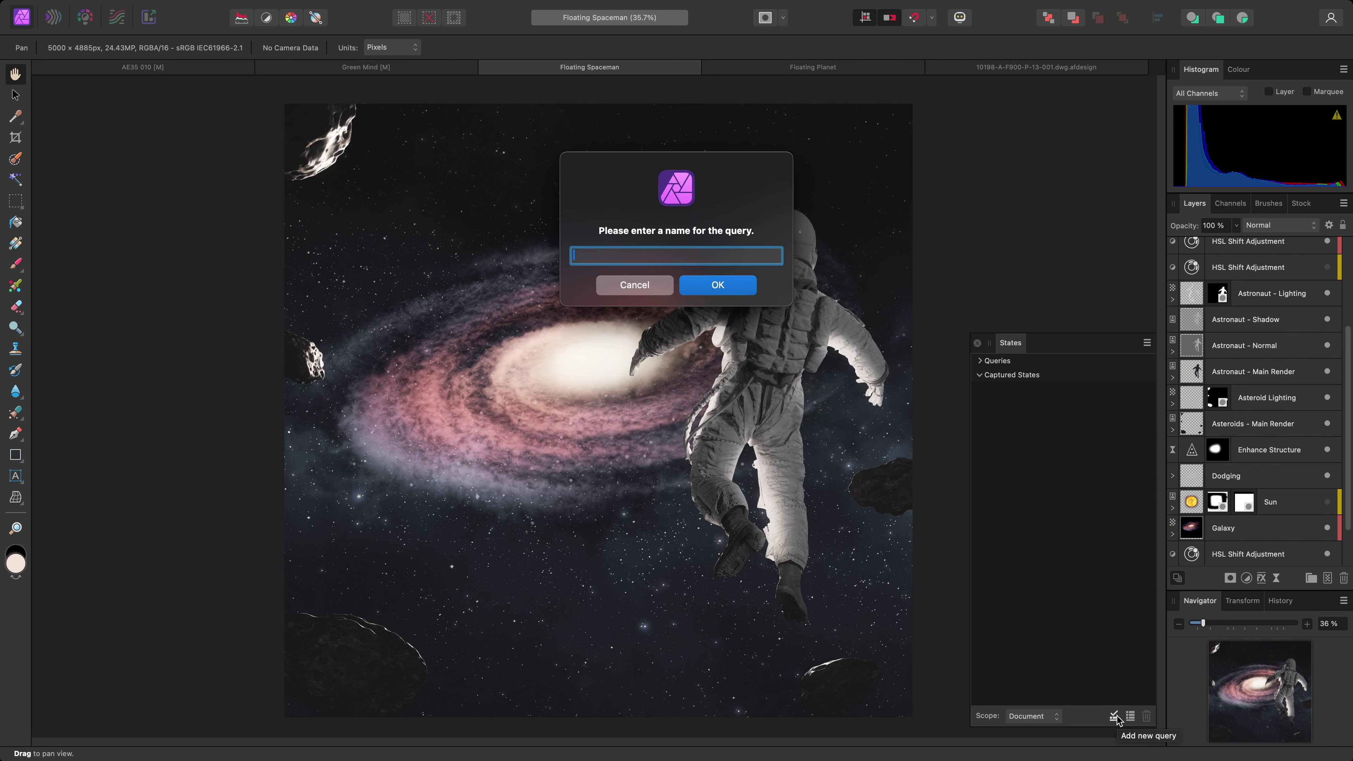
text(Galaxy)
key(Return)
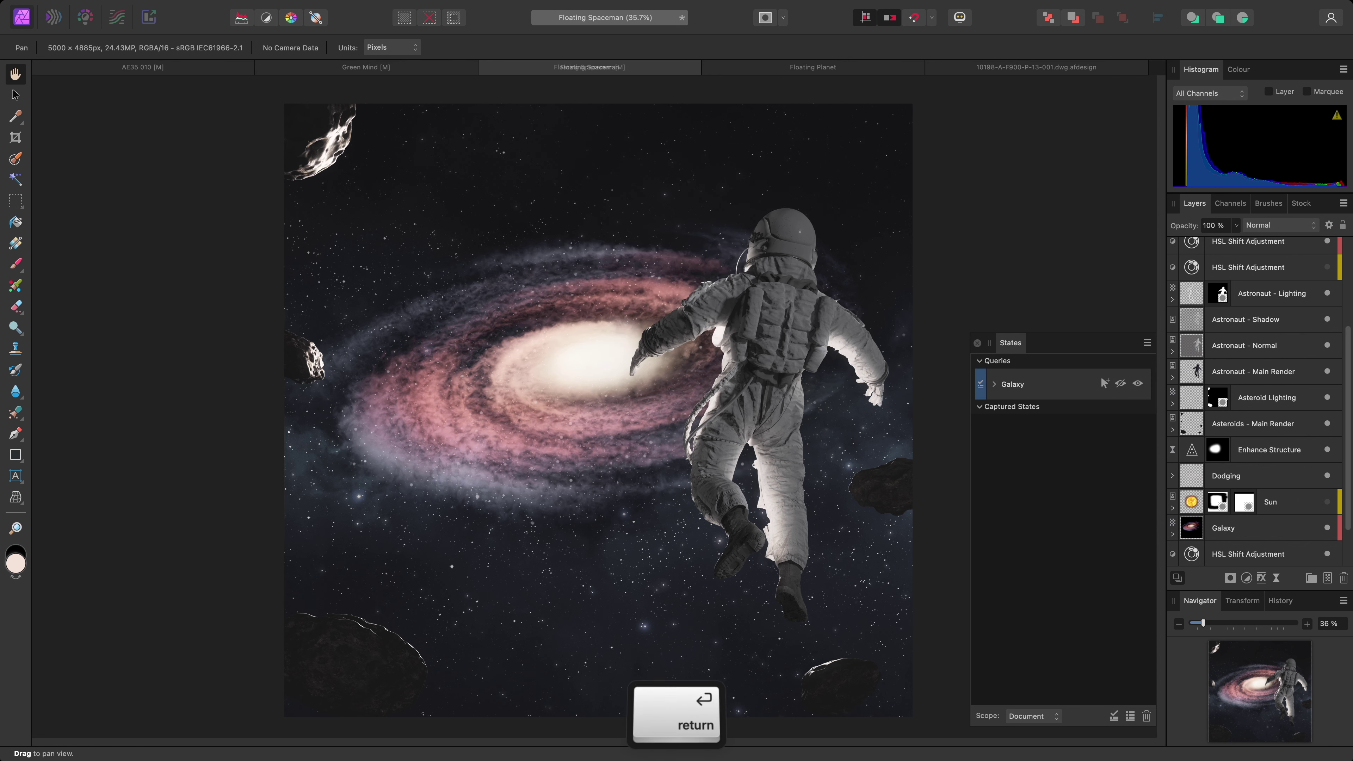
click(1115, 716)
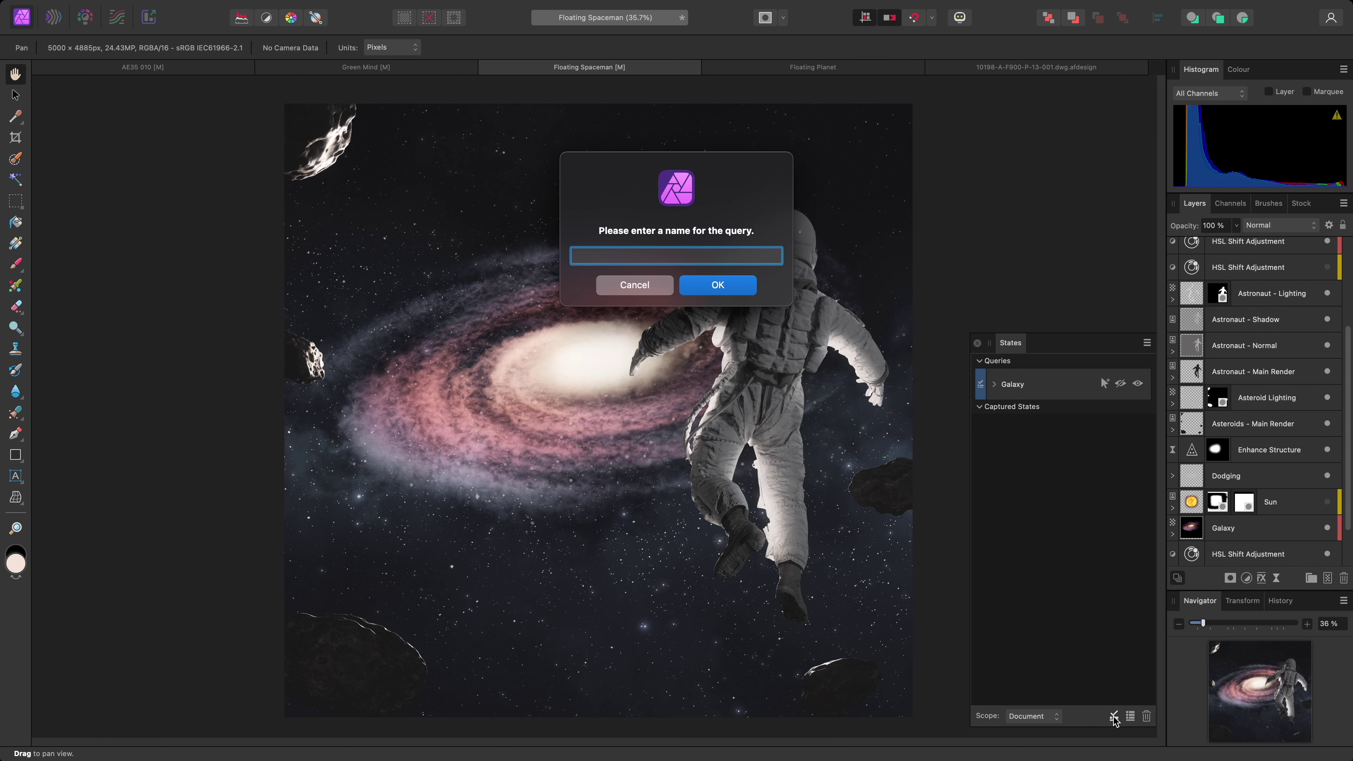
text(Sun)
key(Return)
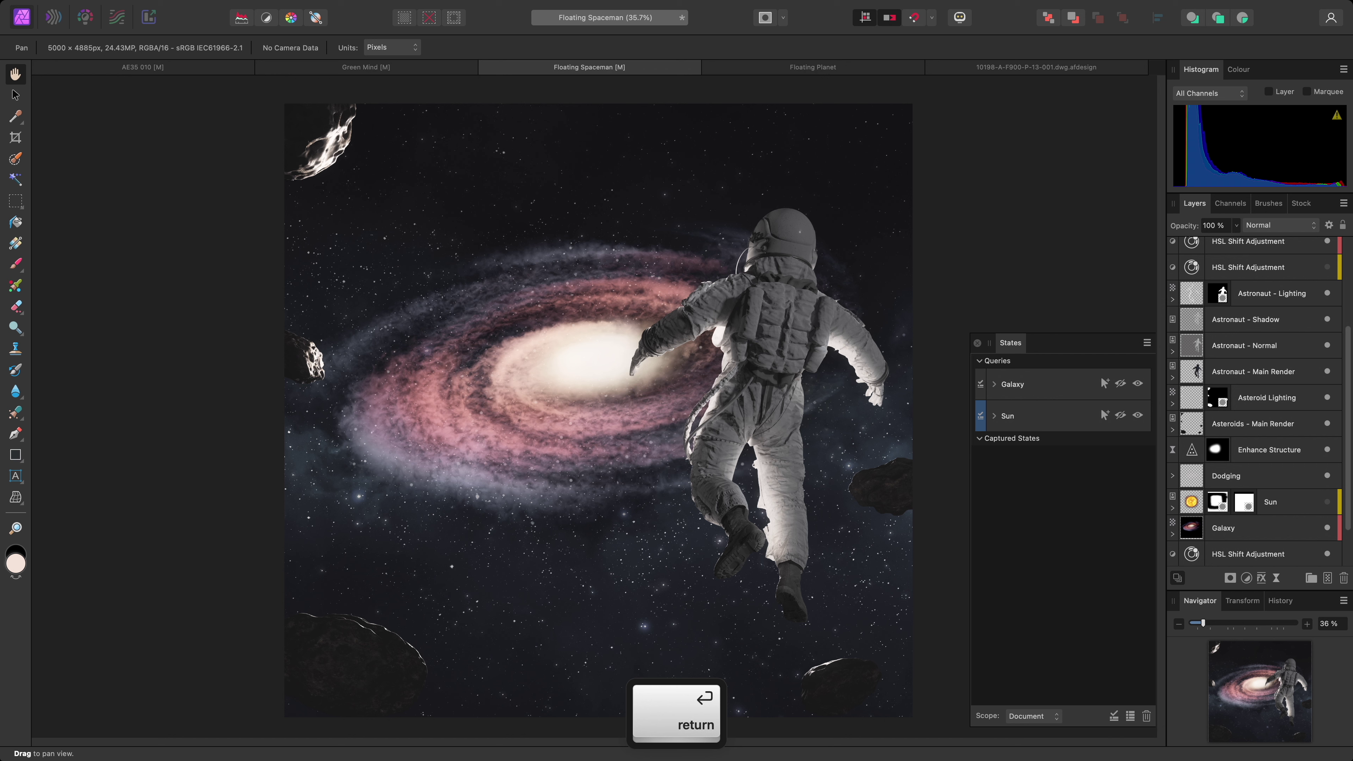
drag(1348, 459, 1347, 497)
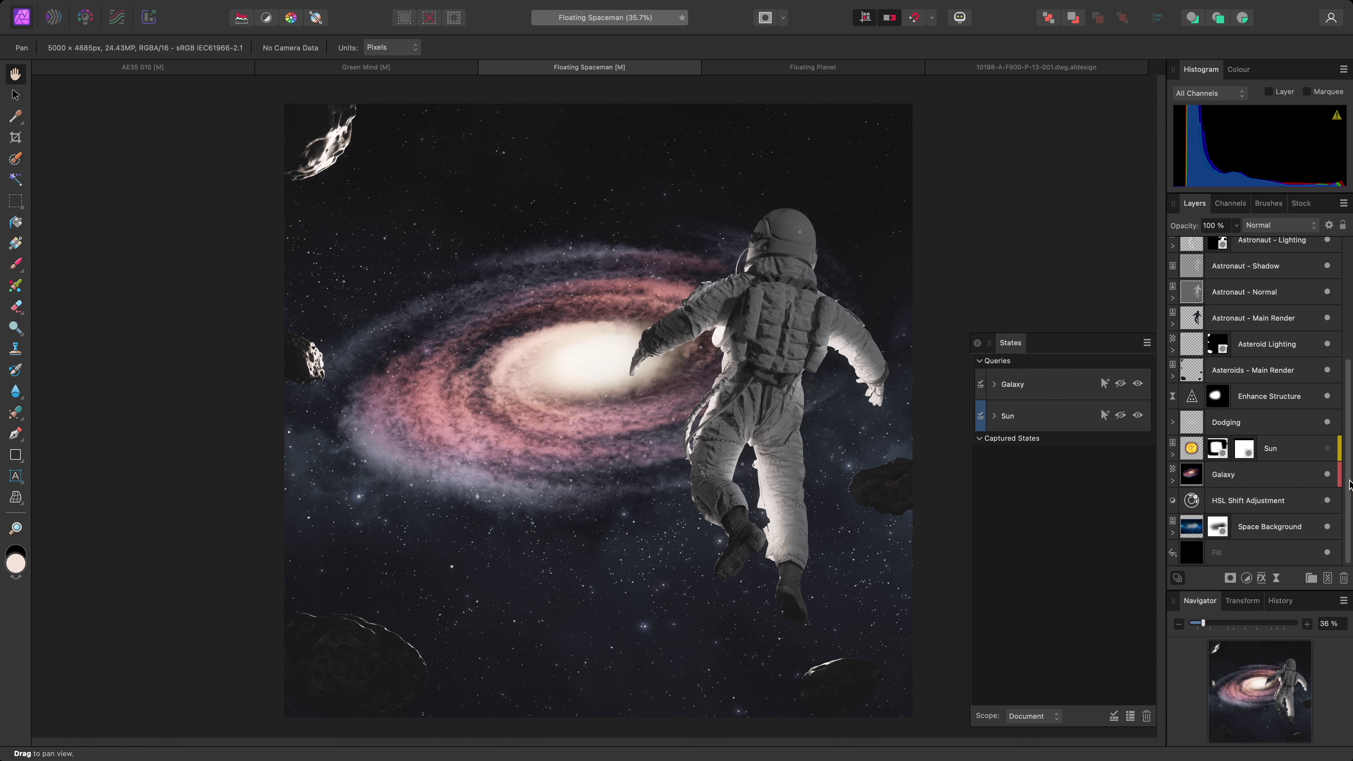
scroll(1305, 394, up, 5)
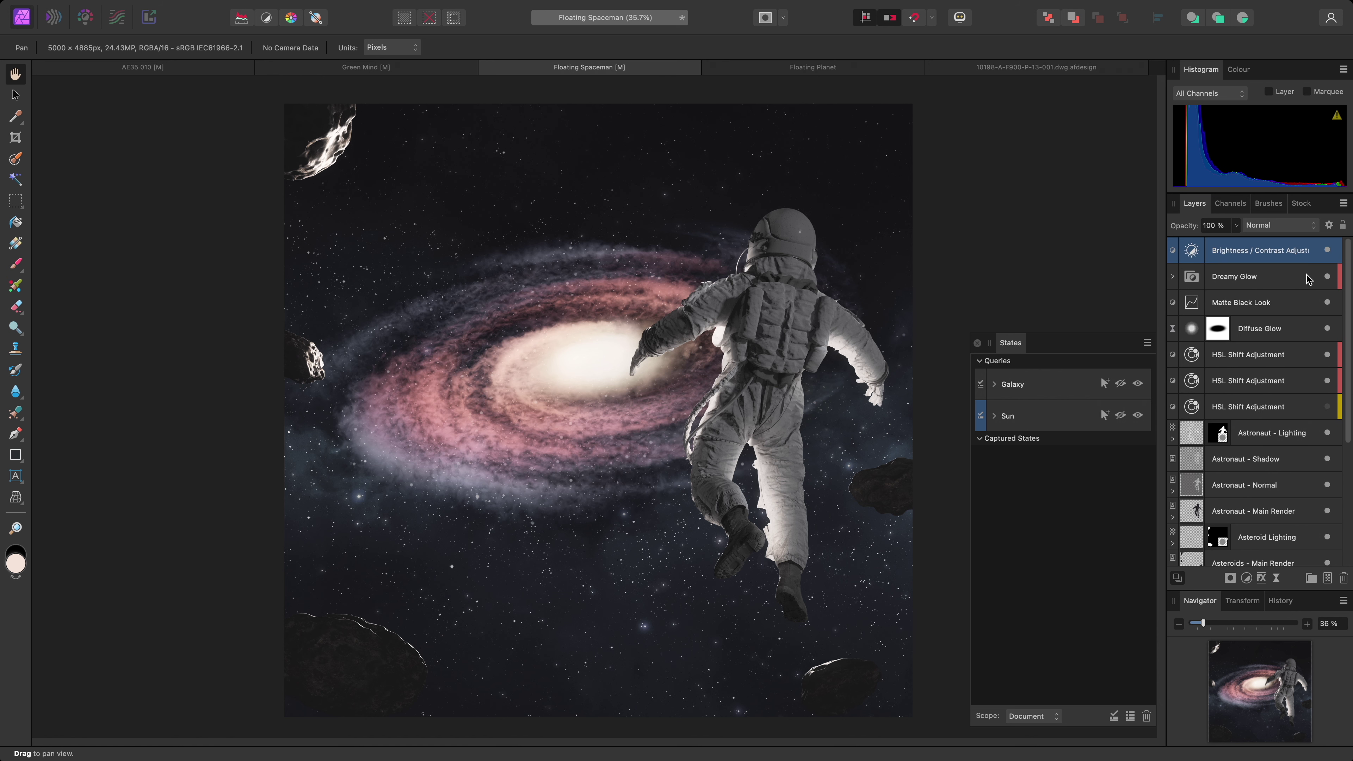
scroll(1310, 320, down, 4)
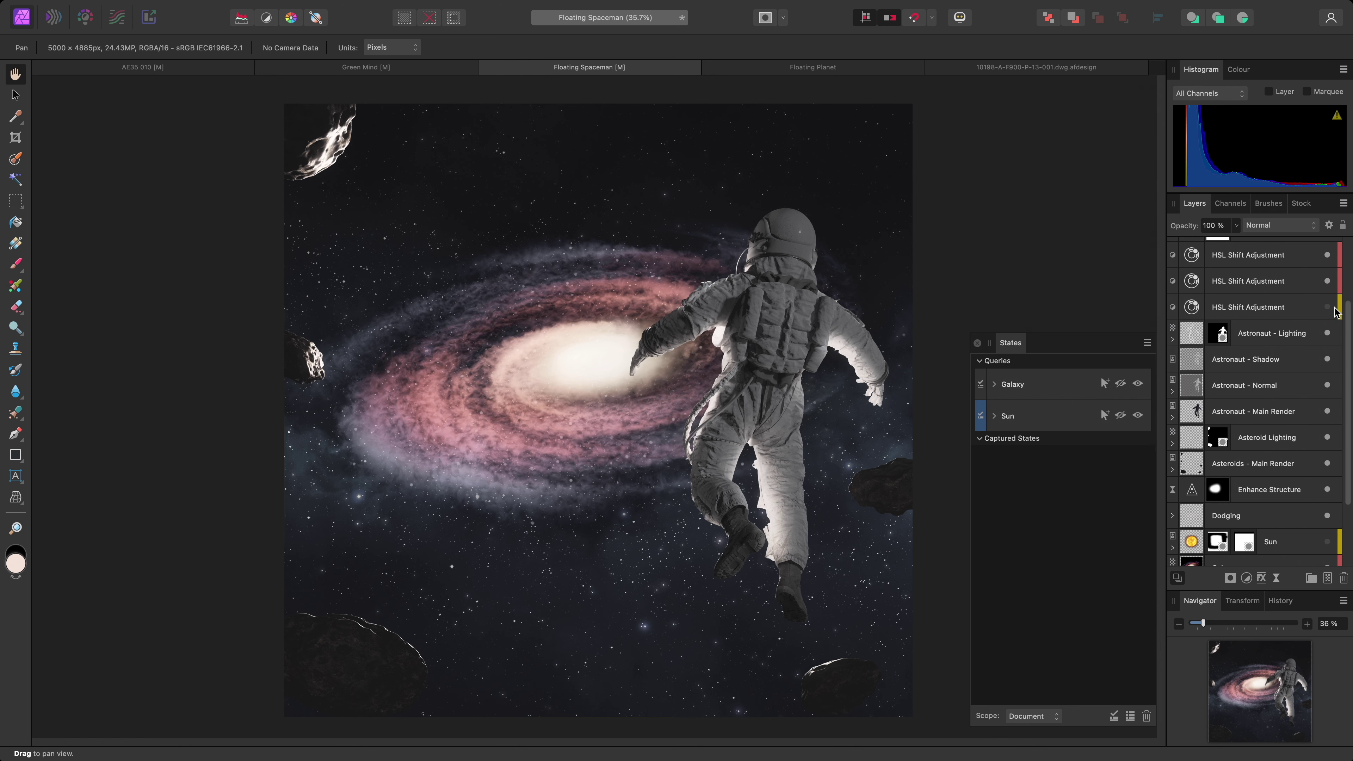
scroll(1330, 450, down, 4)
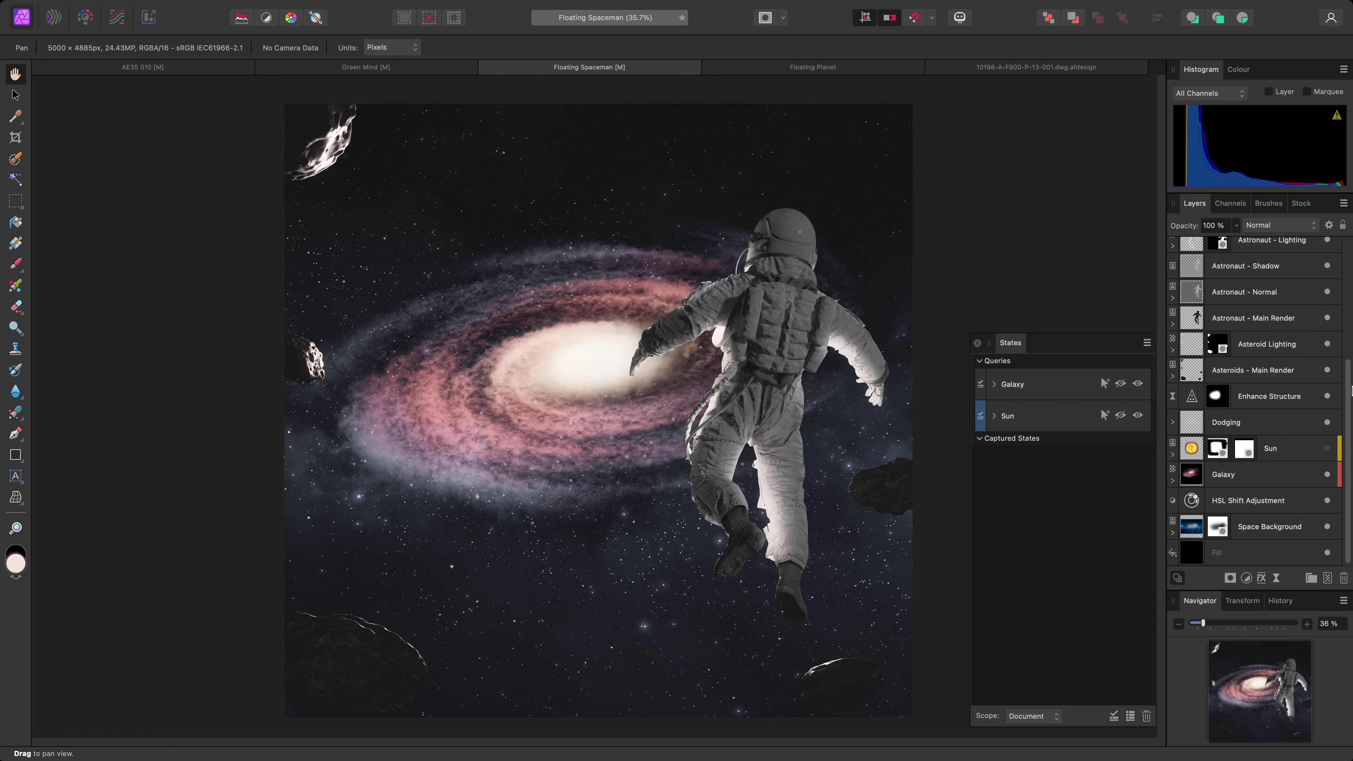
Hide the Sun layer; set Galaxy to match red-tagged layers and Sun yellow-tagged ones
click(1327, 449)
click(994, 384)
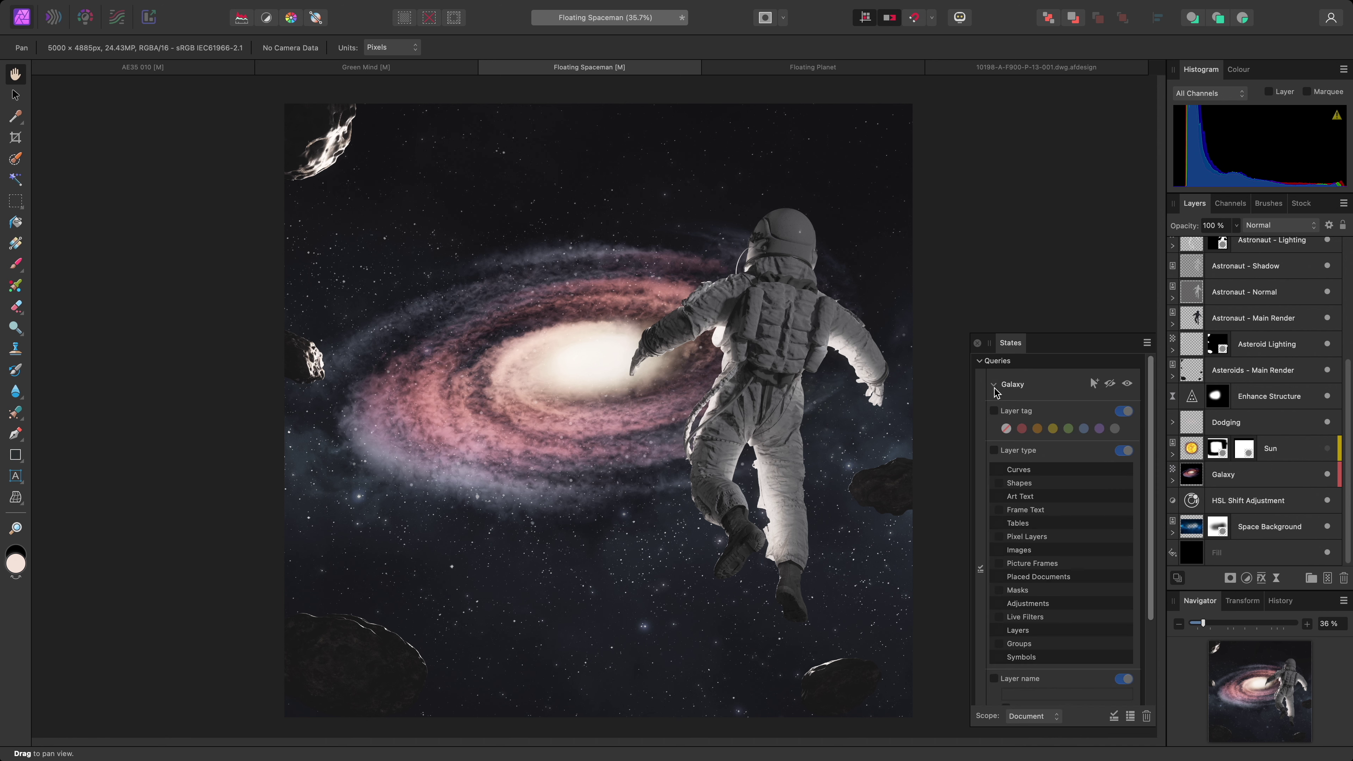
scroll(996, 414, down, 1)
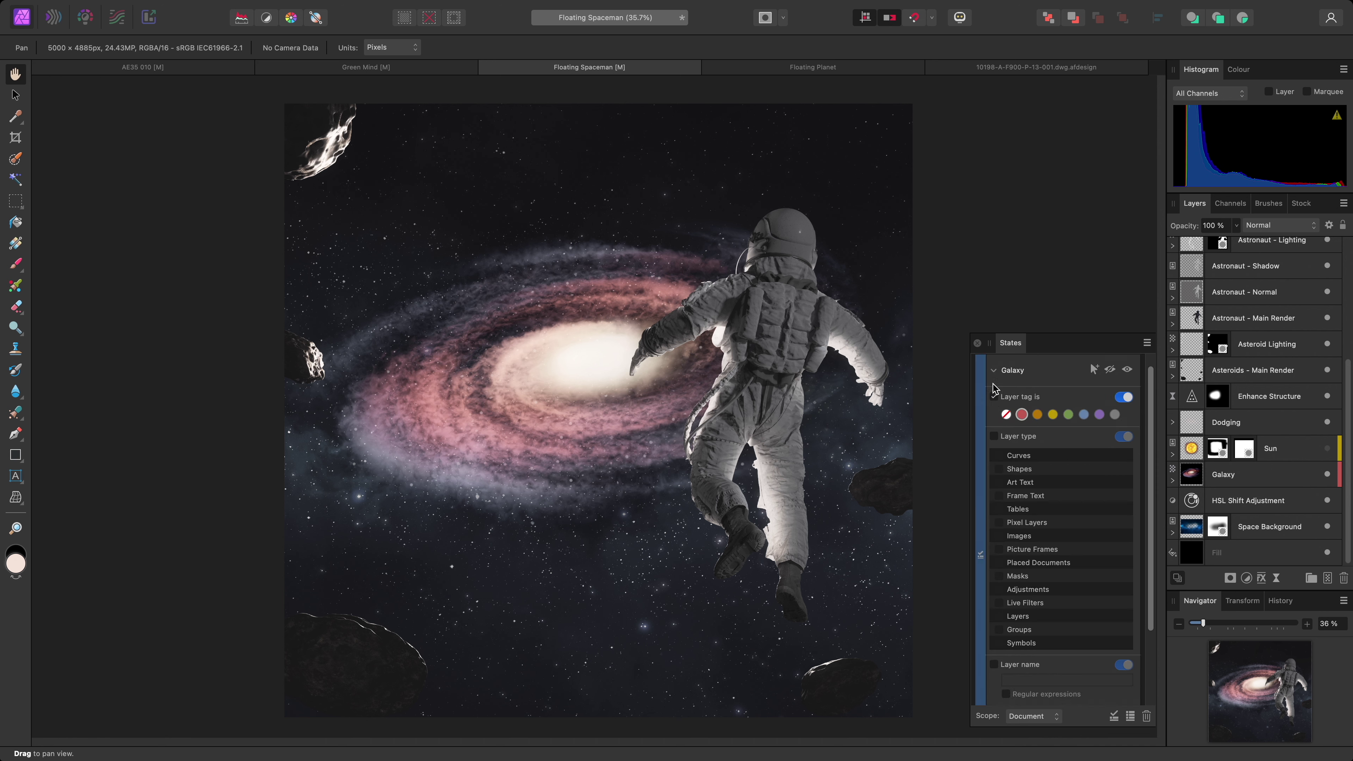
click(994, 371)
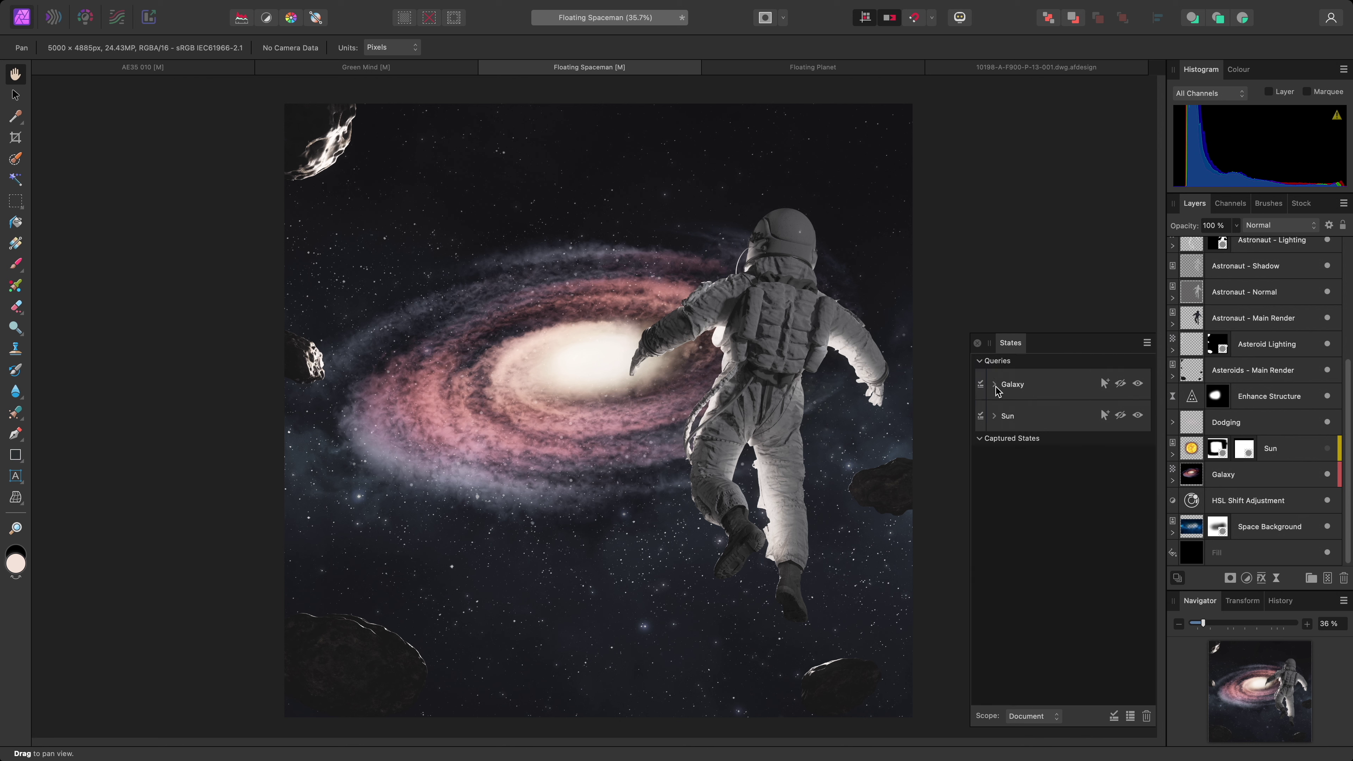
click(995, 422)
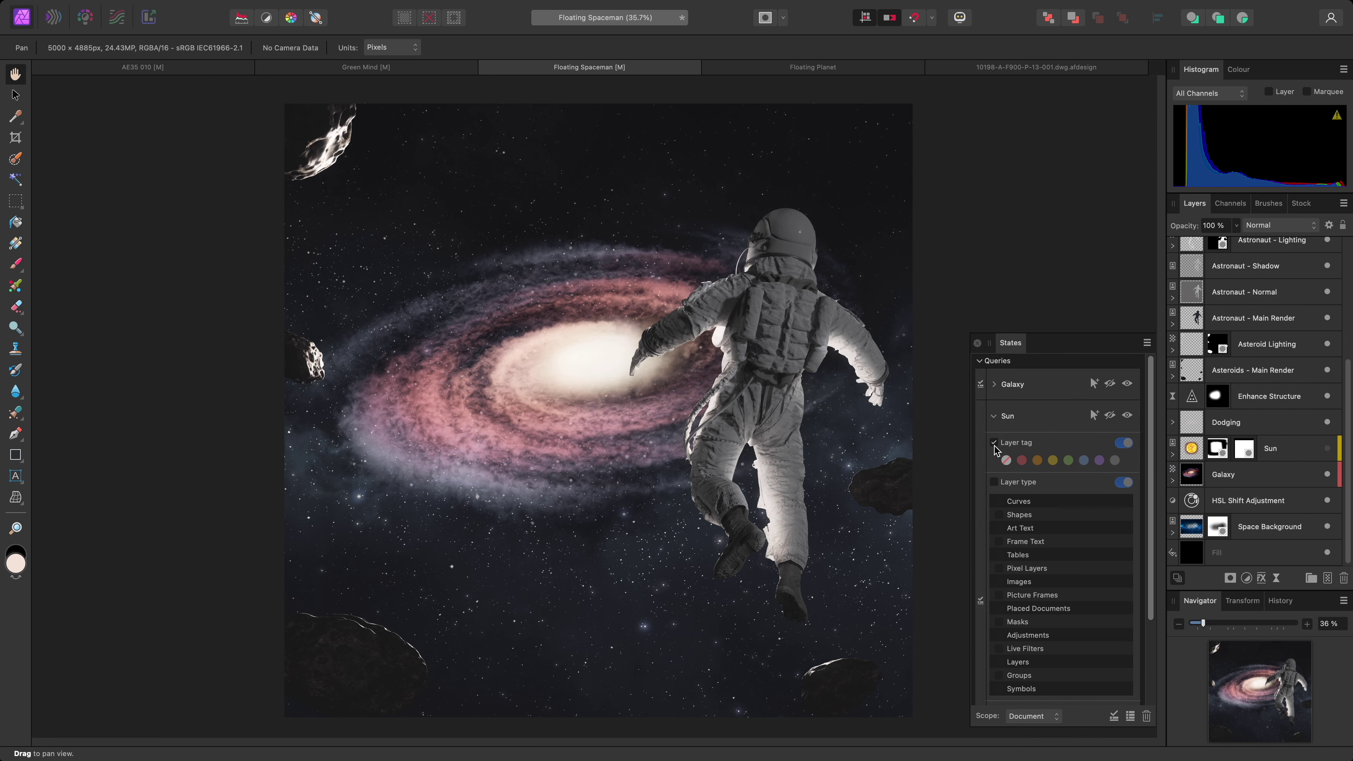
scroll(995, 446, down, 2)
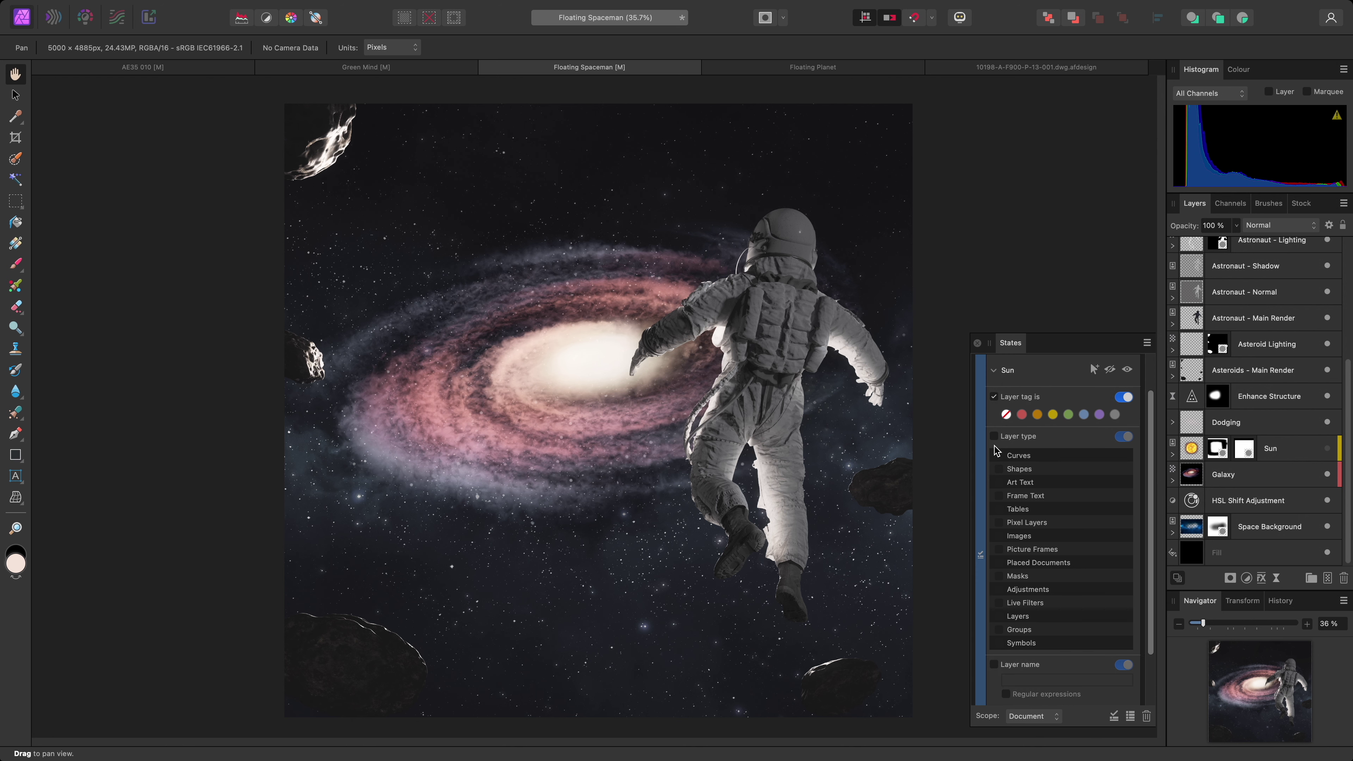
click(1053, 415)
Collapse the Sun query and toggle the Galaxy and Sun queries, leaving the galaxy shown and the sun hidden
click(993, 370)
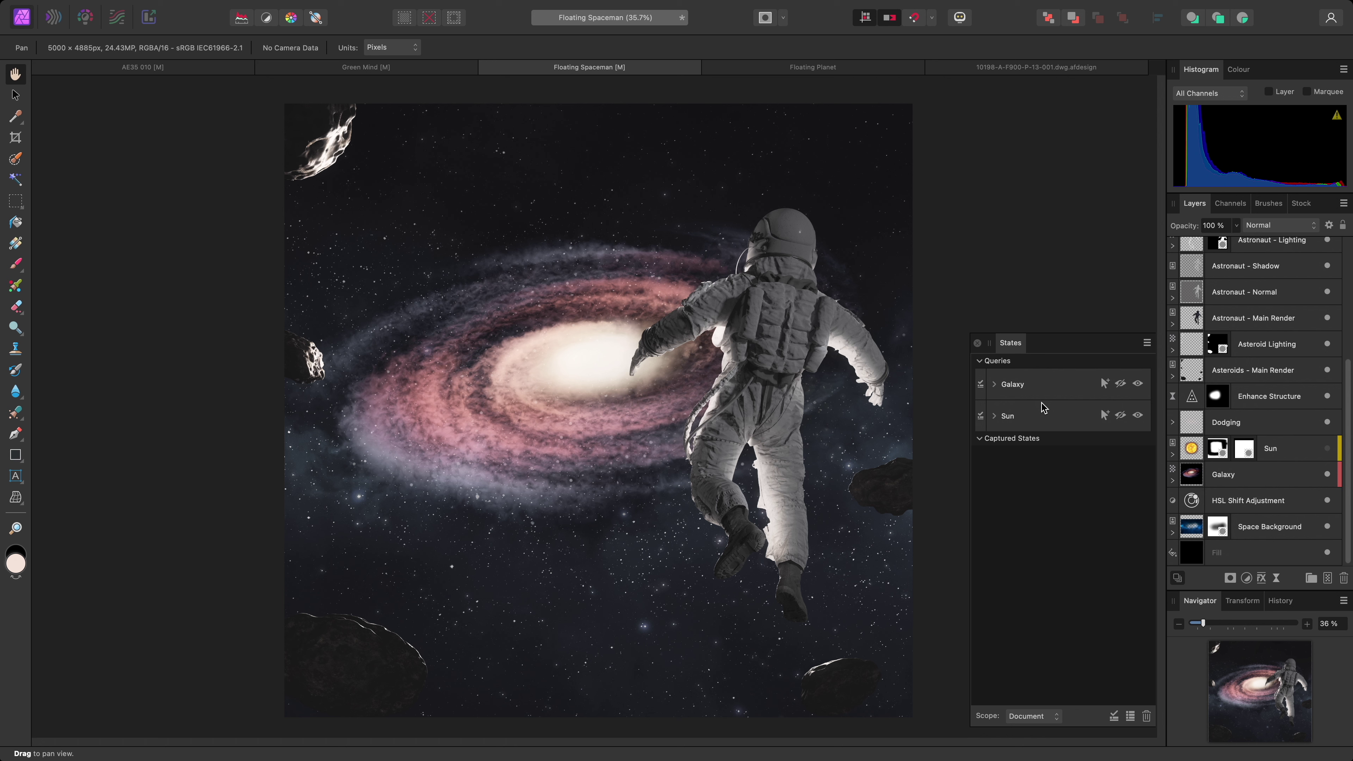
click(1125, 385)
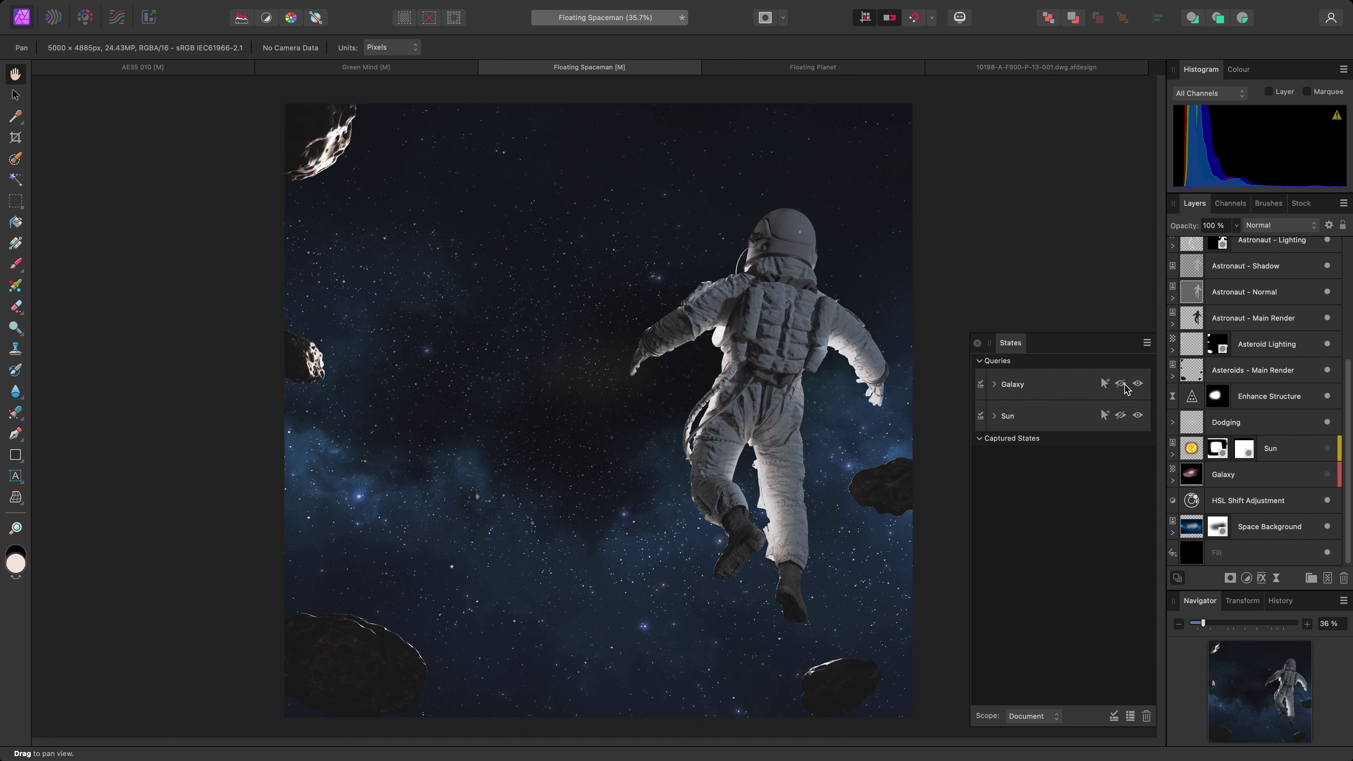
click(1138, 417)
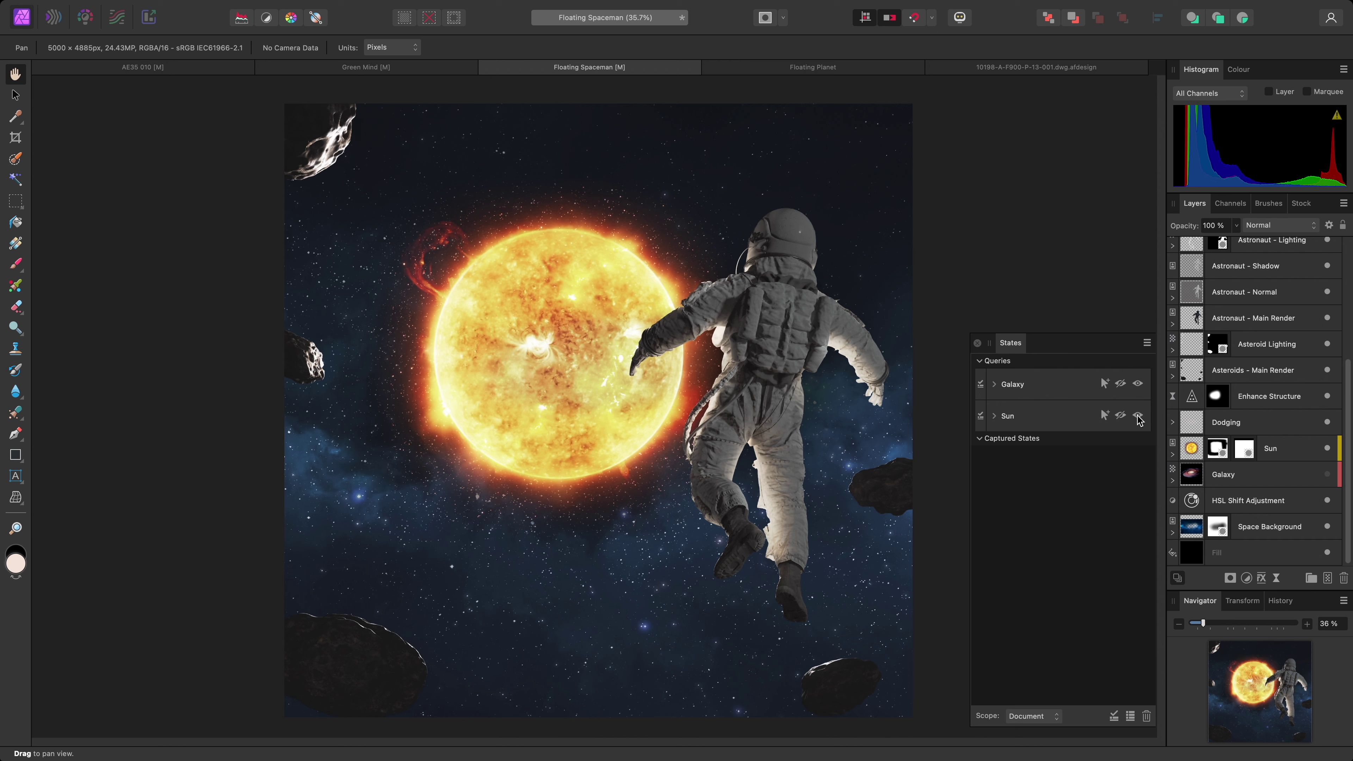
click(1139, 384)
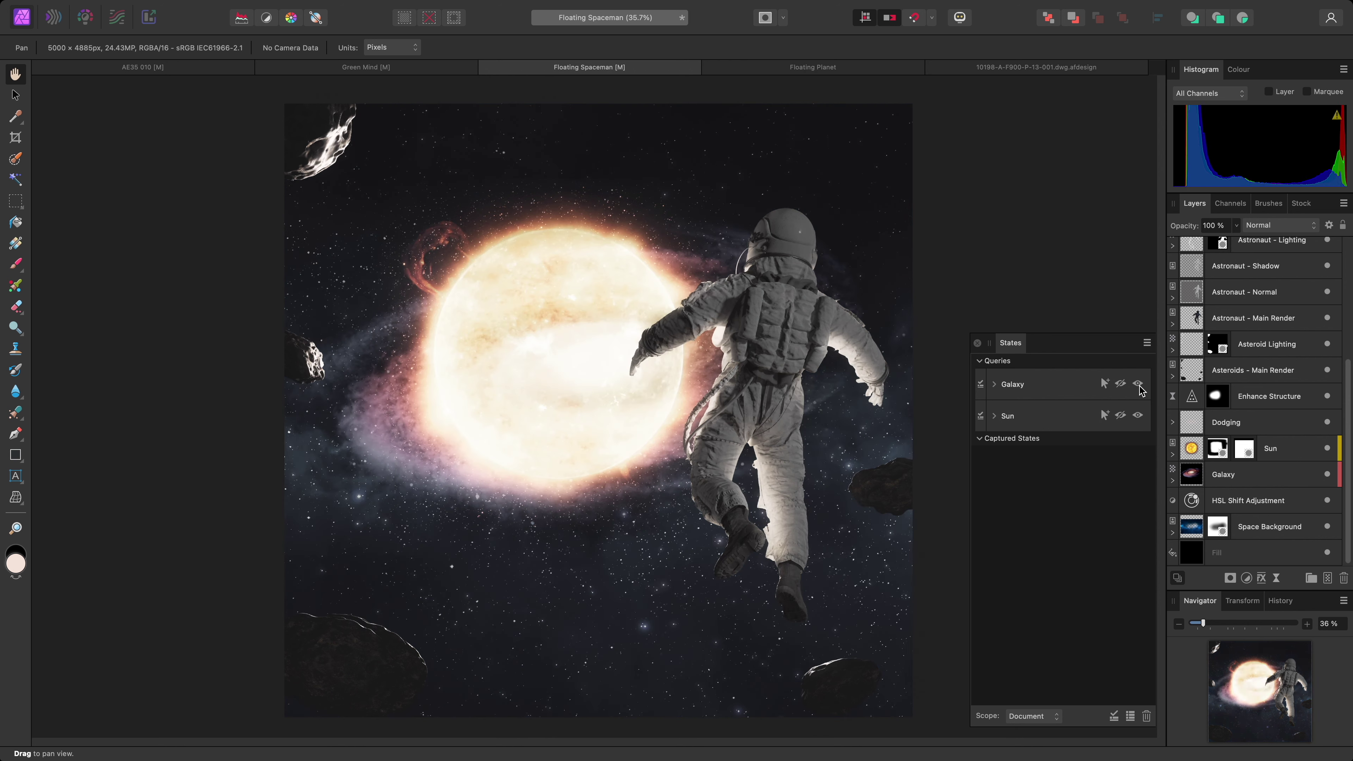
click(1121, 416)
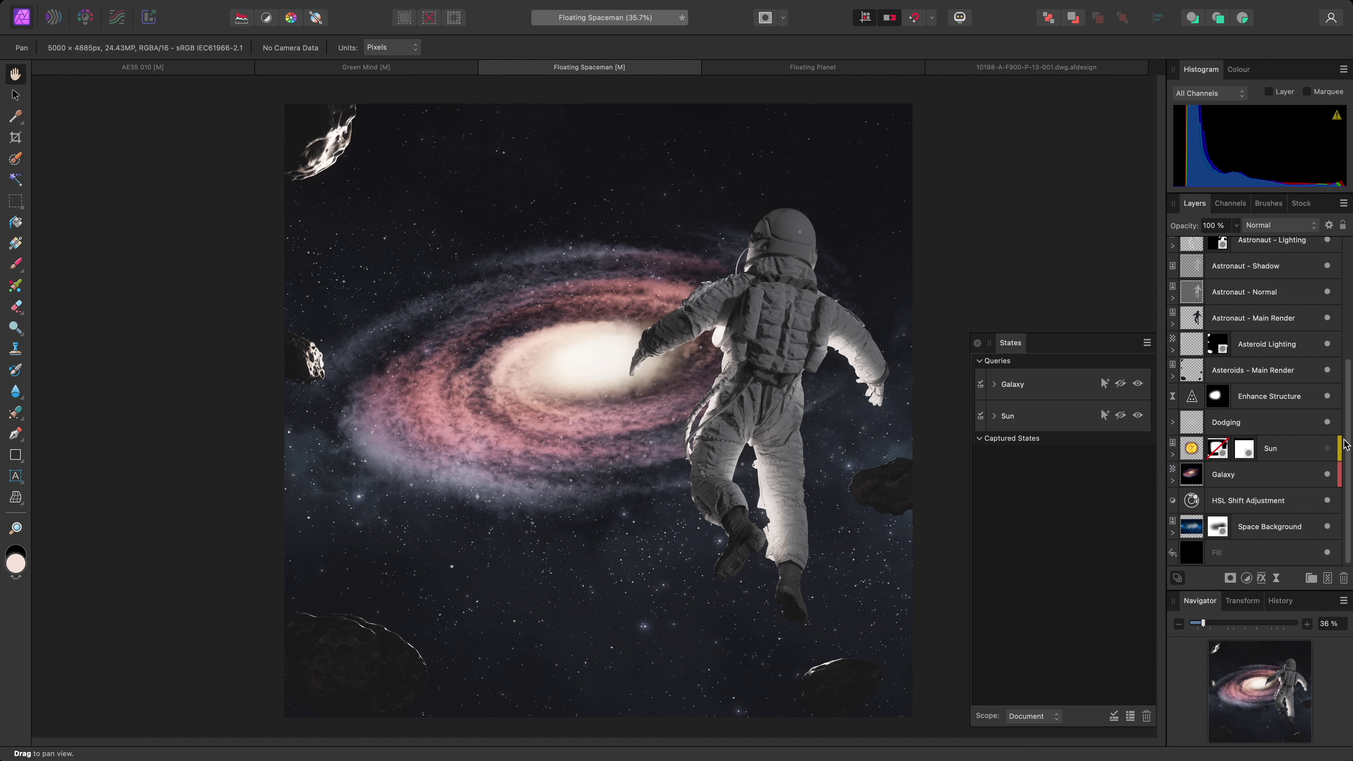
scroll(1350, 441, up, 1)
drag(1350, 441, 1350, 314)
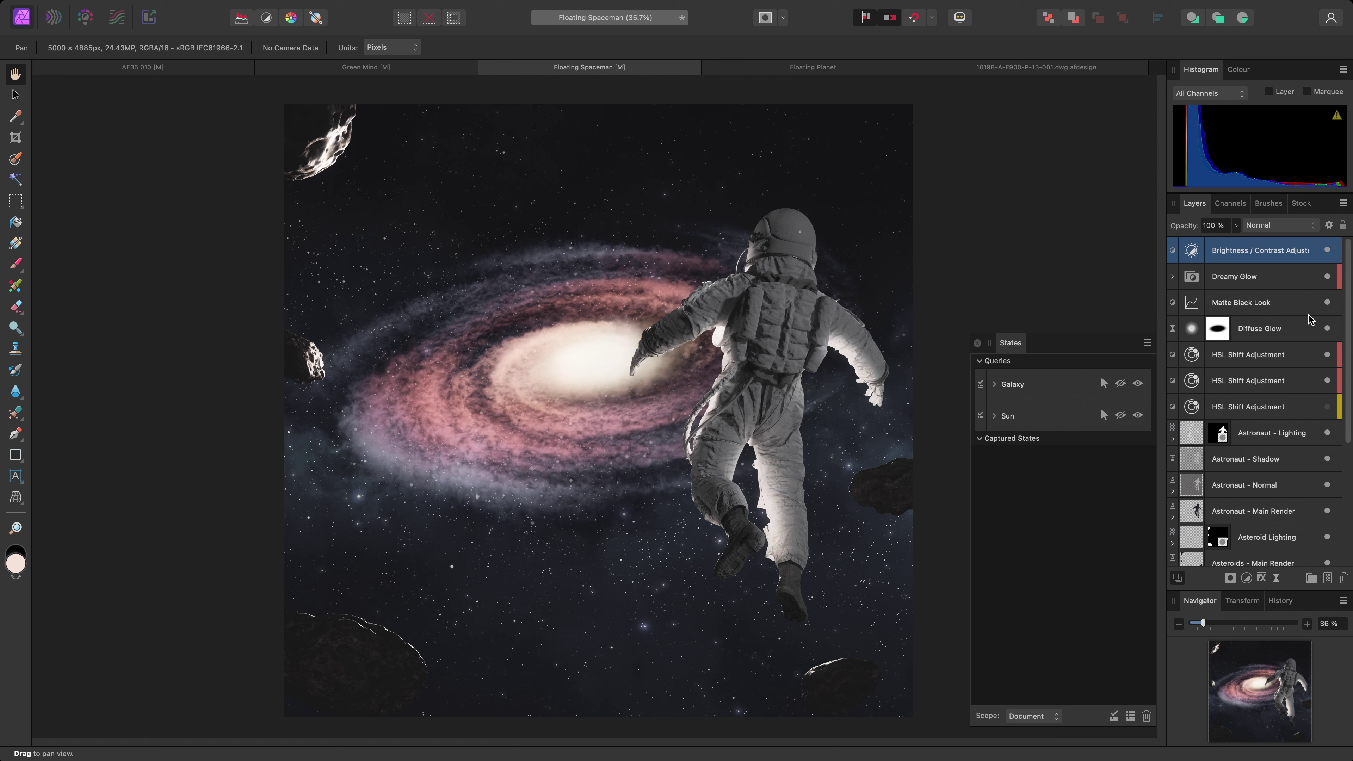
Add a red-tagged HSL adjustment with raised saturation, then hide the Galaxy query and show Sun
key(super+u)
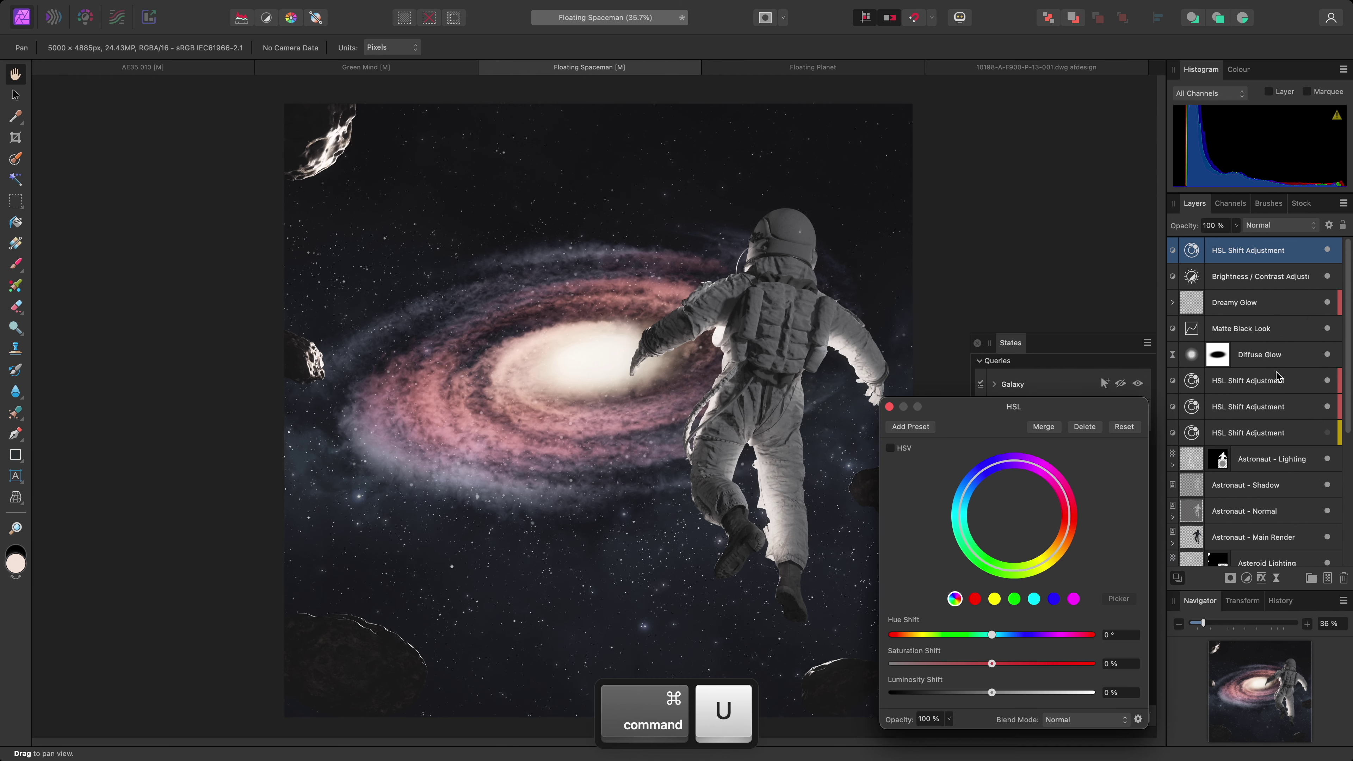
drag(991, 664, 1027, 664)
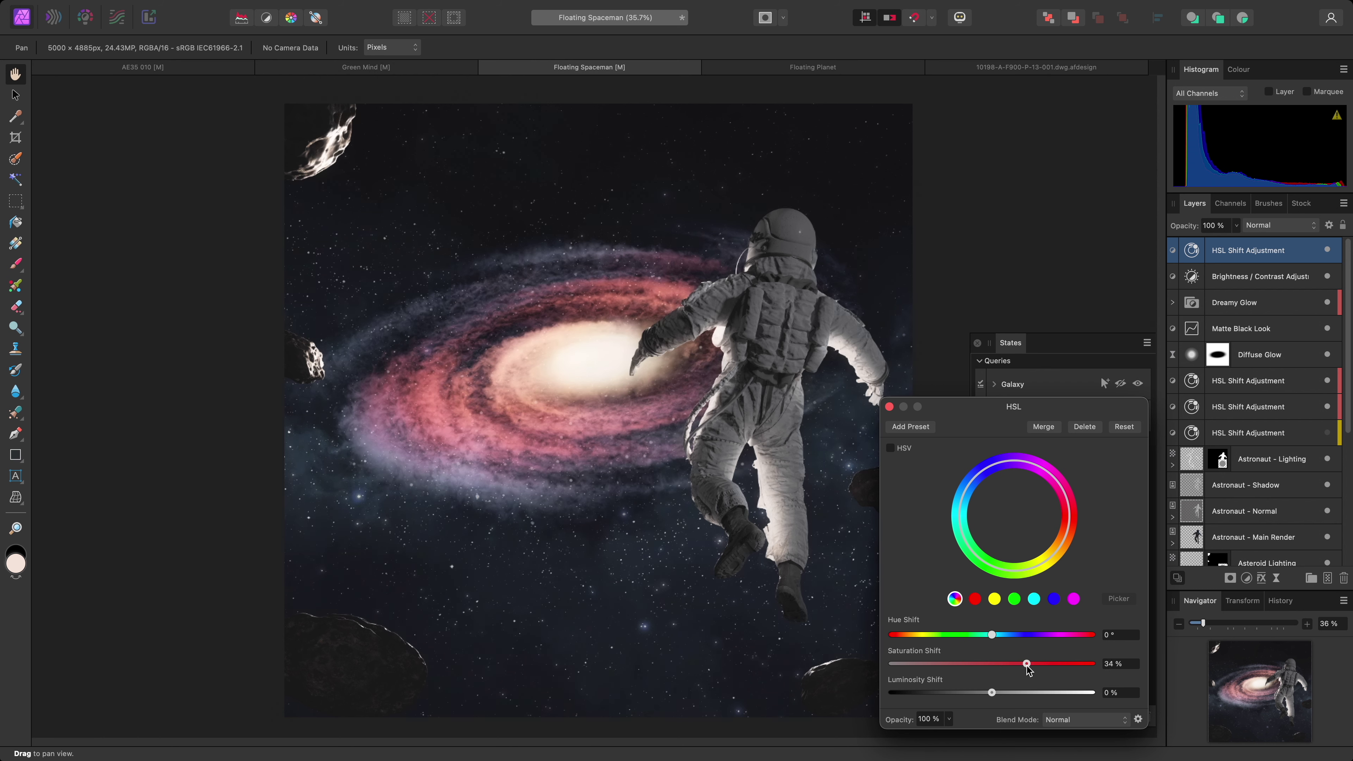
click(889, 406)
right_click(1230, 251)
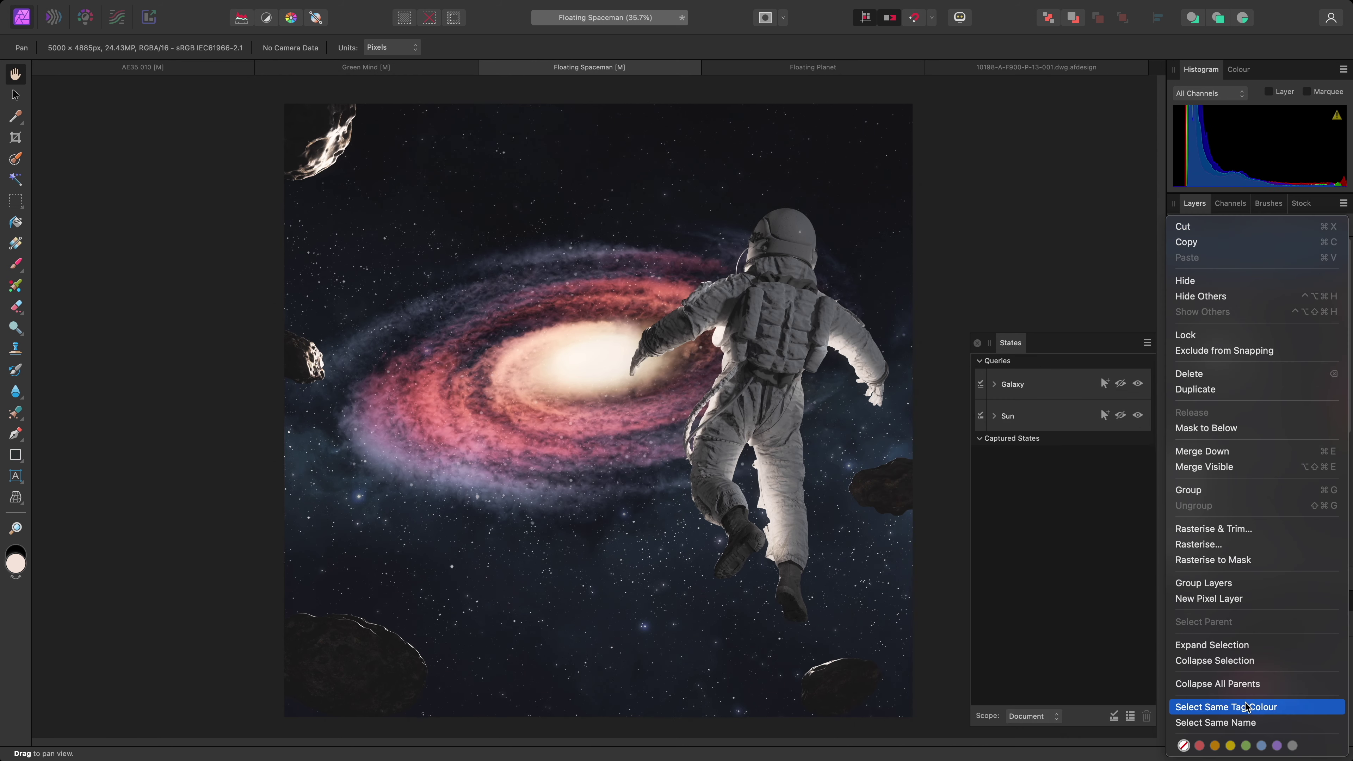
click(1201, 746)
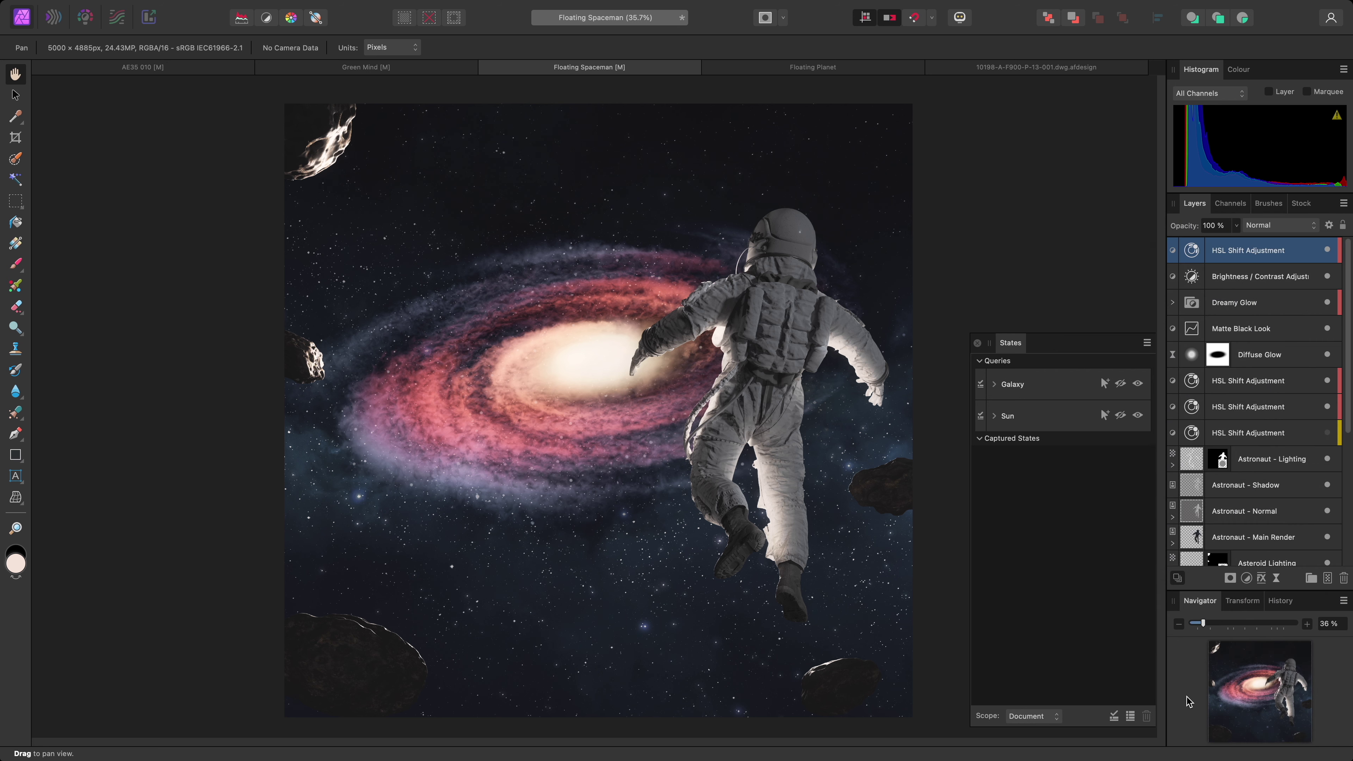
click(1122, 384)
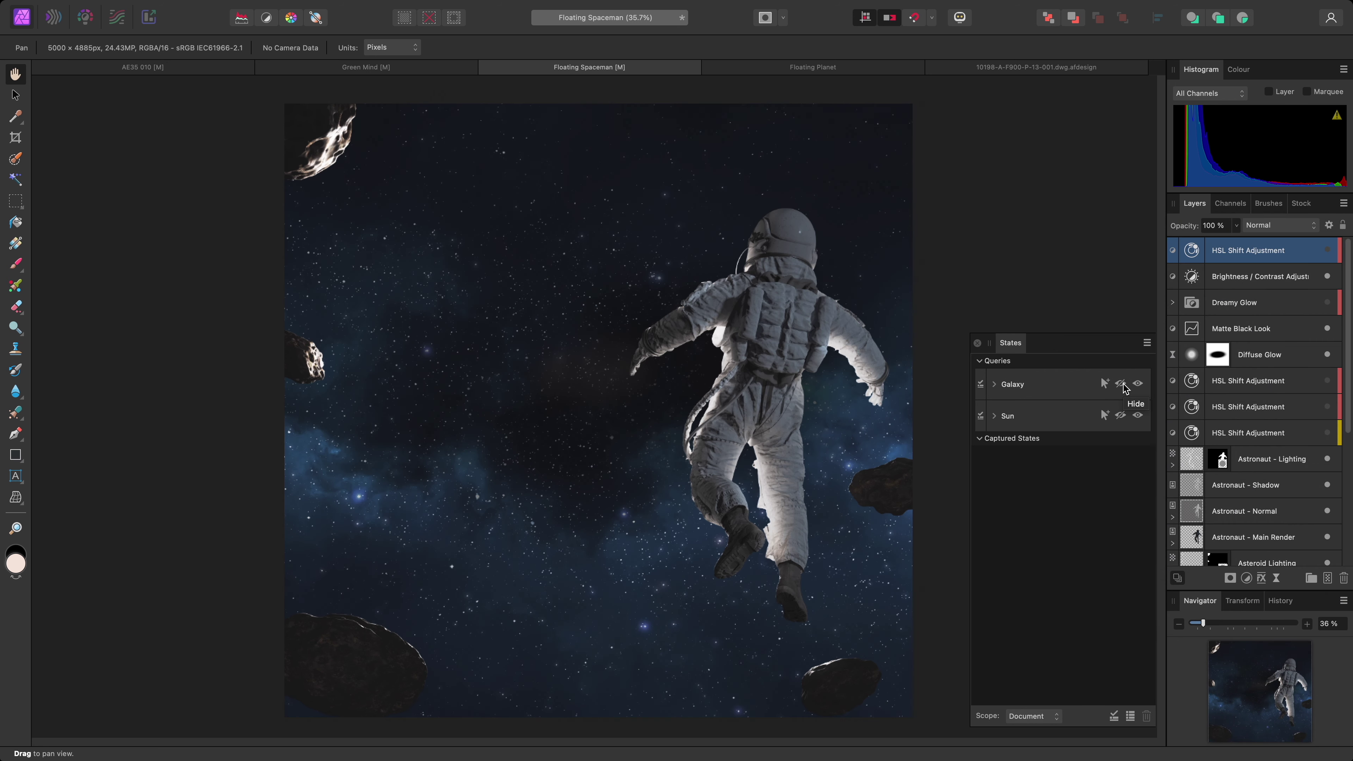
click(1138, 415)
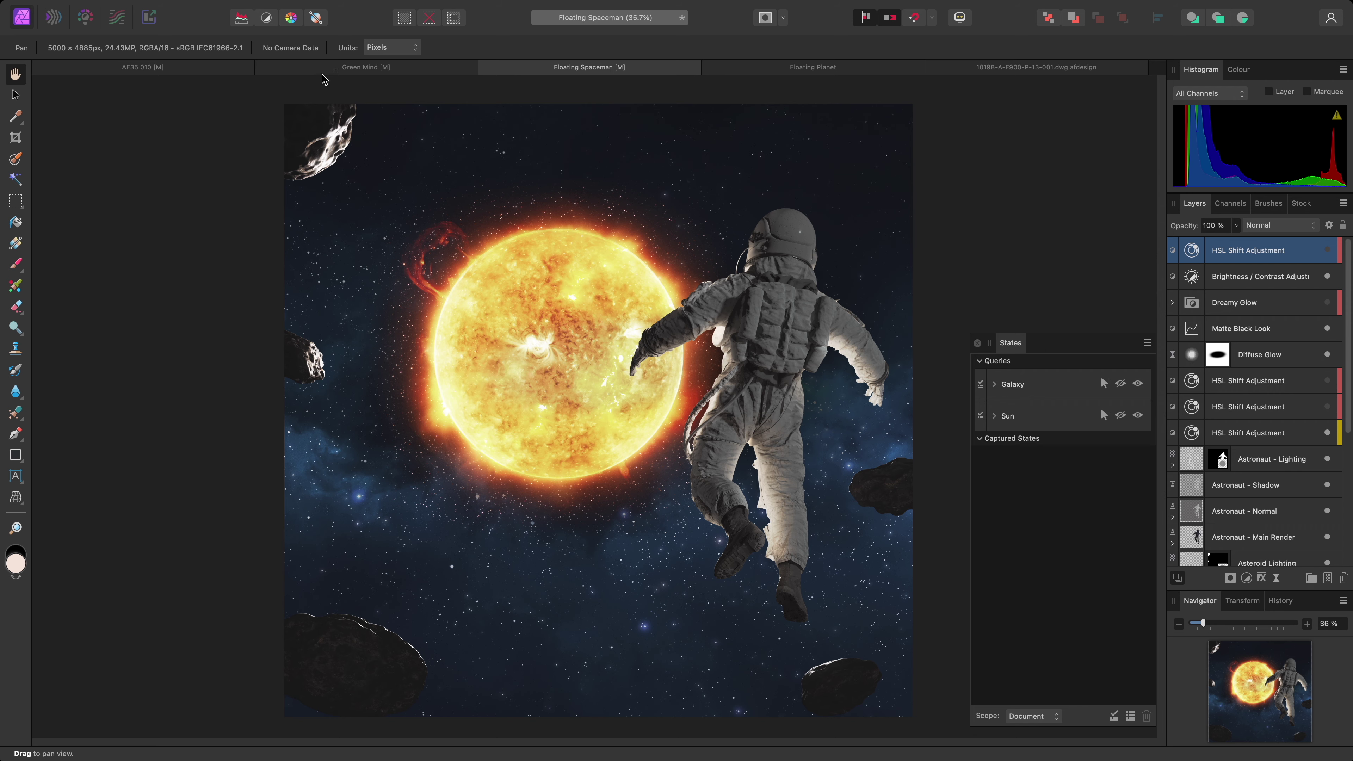
Switch to the AE35 010 render and restore its Full Composition state
click(223, 66)
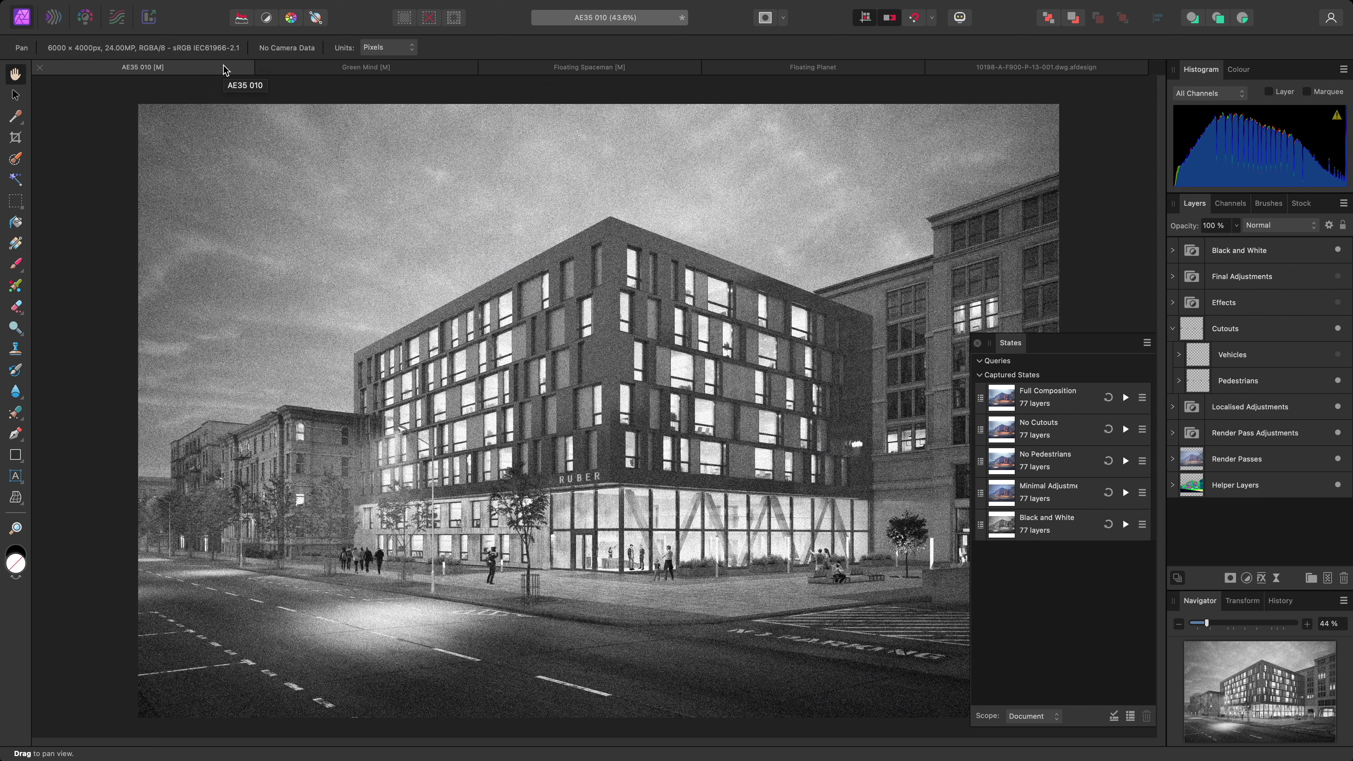
click(1125, 397)
scroll(660, 572, up, 5)
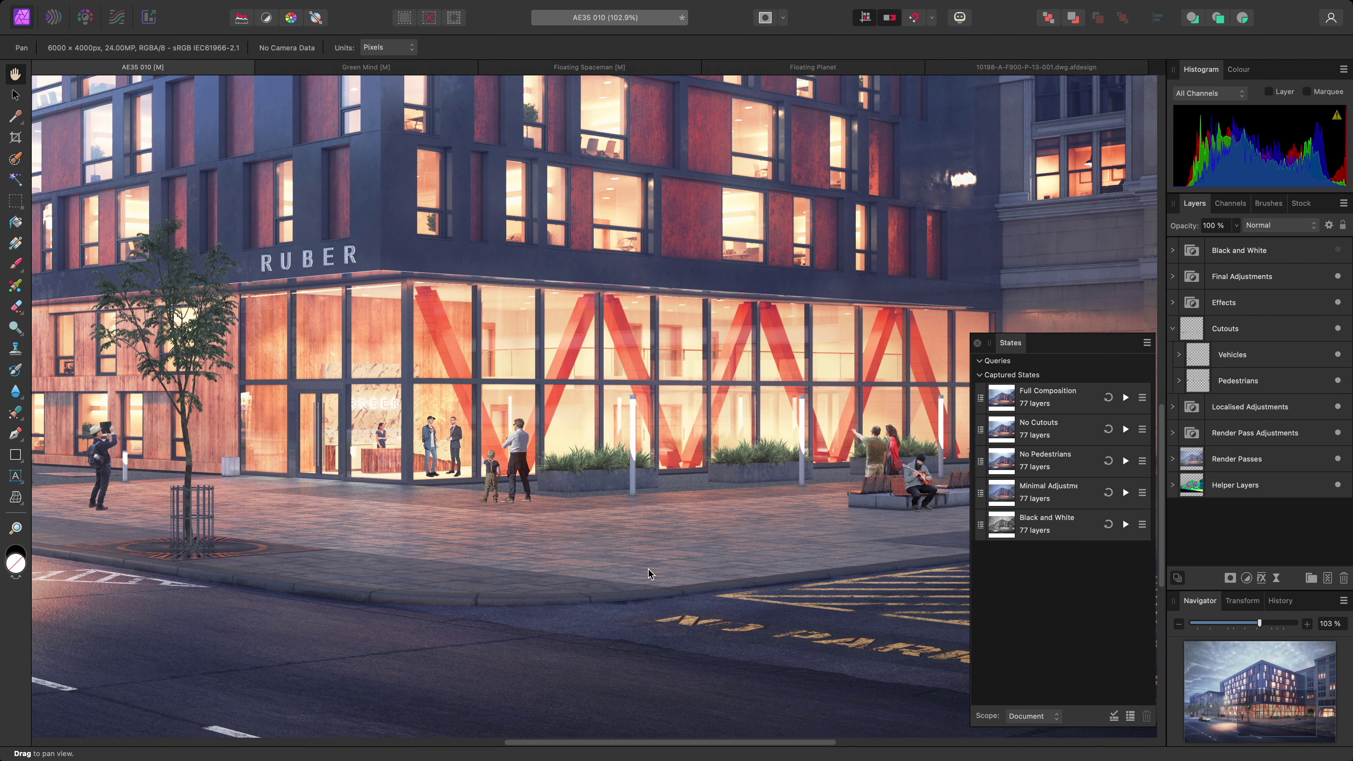
Add a new States query named Man and expand the Pedestrians layer group
click(1113, 715)
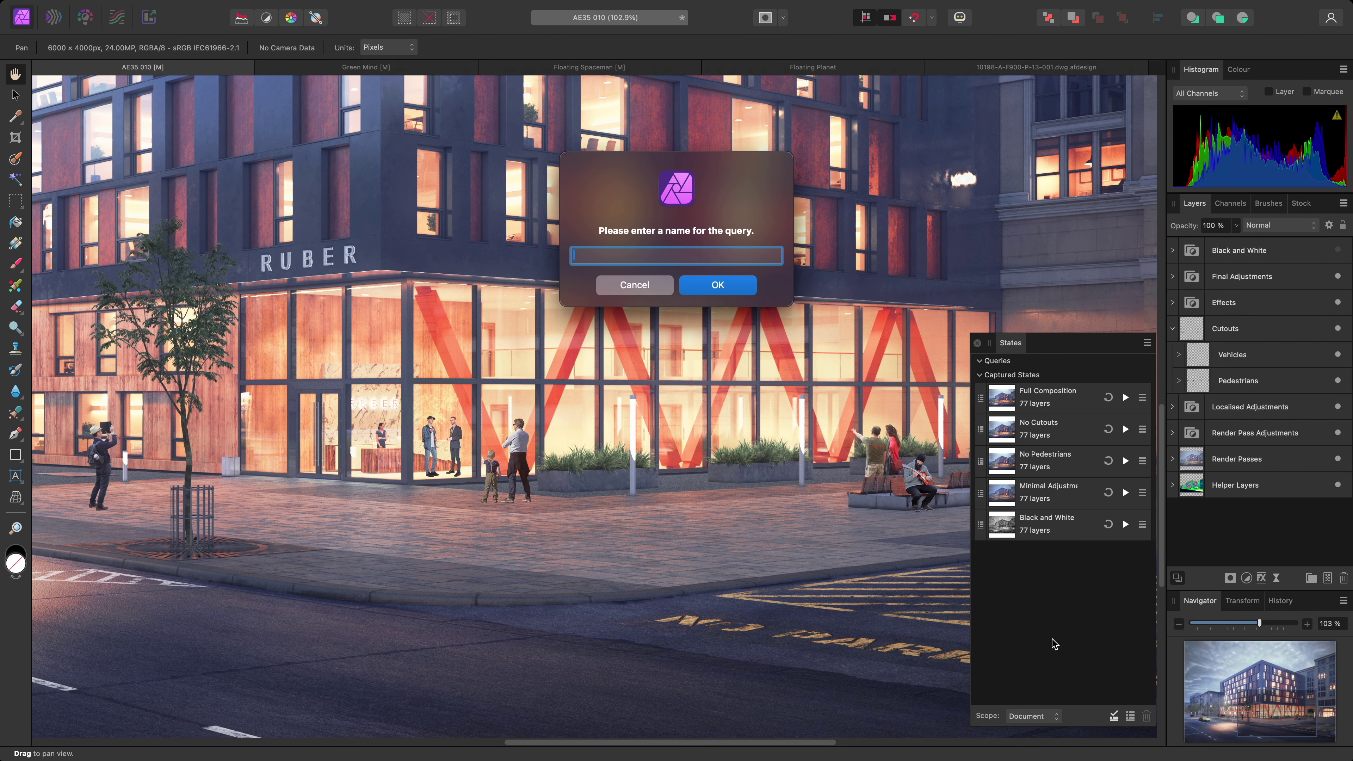
text(Man)
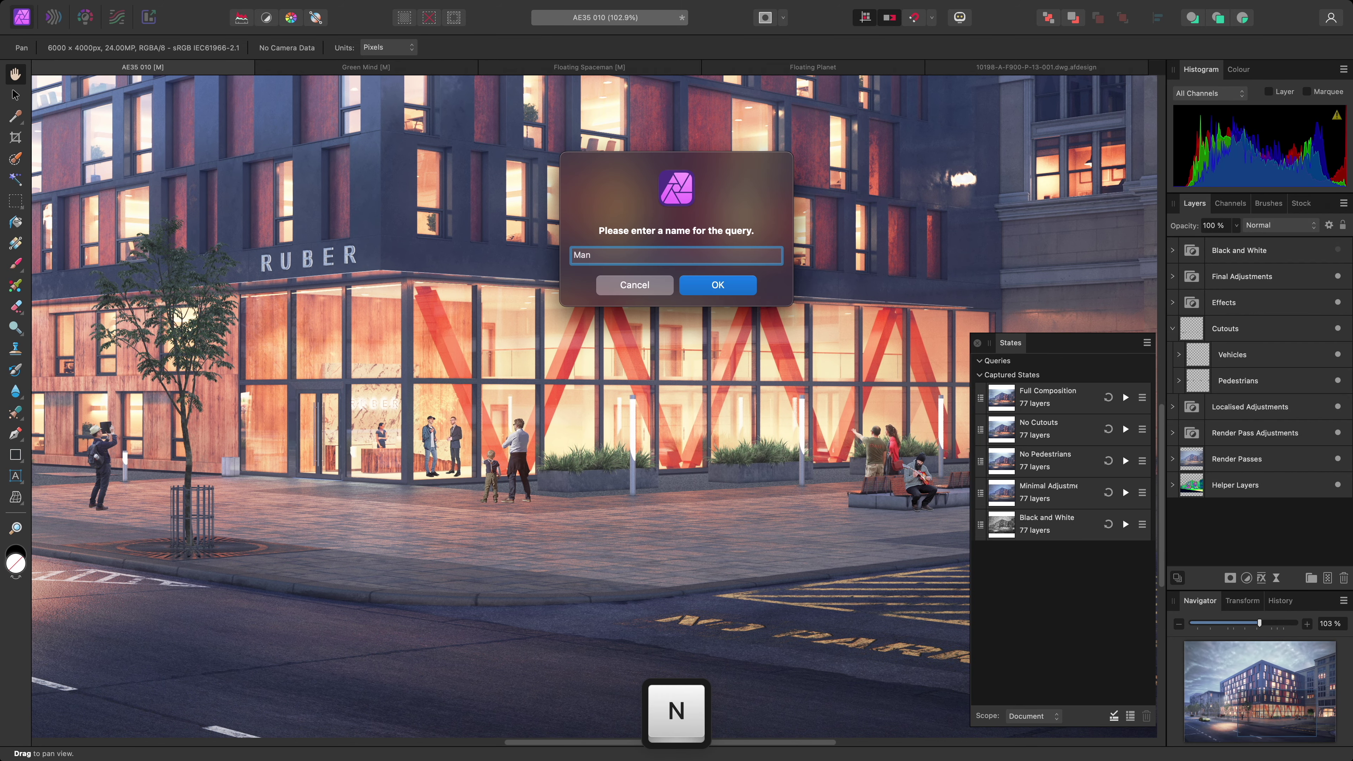
key(Return)
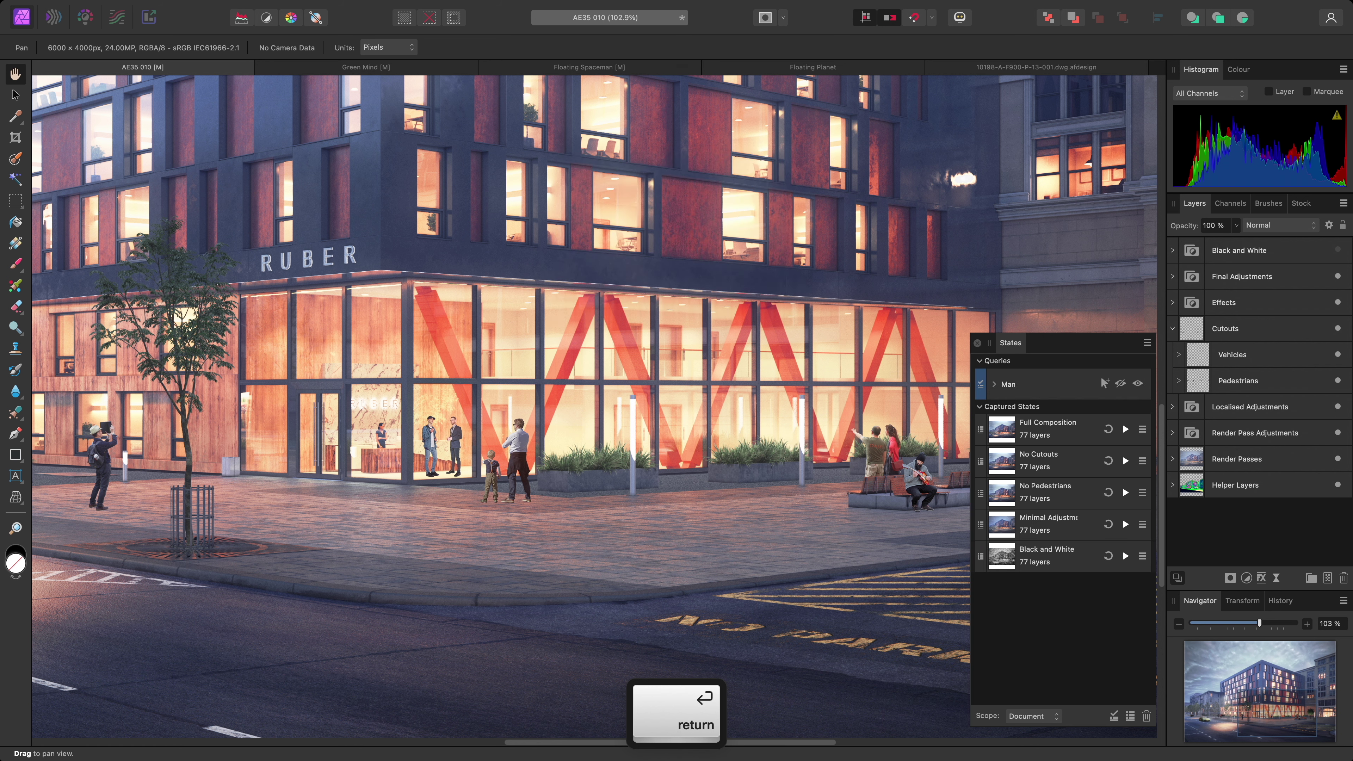
click(1179, 381)
scroll(1278, 463, down, 3)
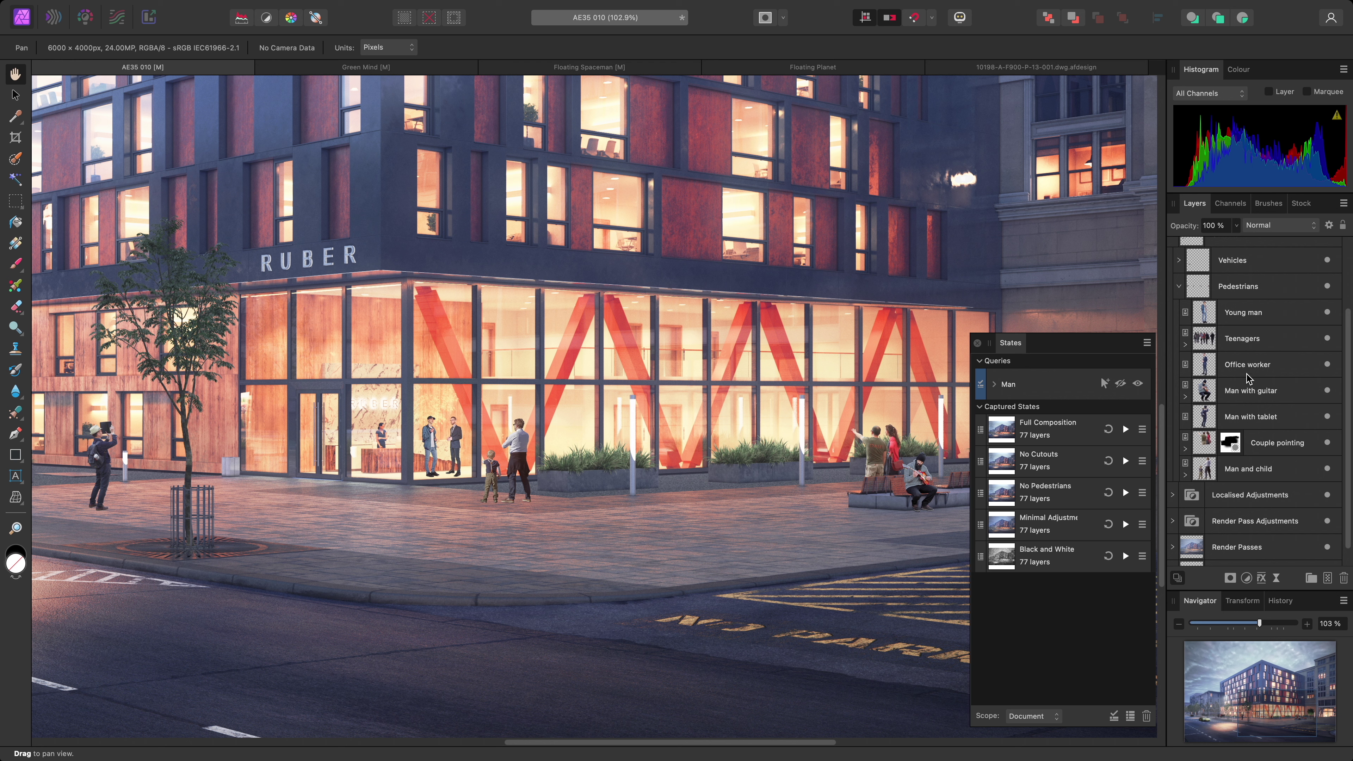
Make the Man query match layer name 'Man' with Regular expressions on, then hide its matches
click(994, 384)
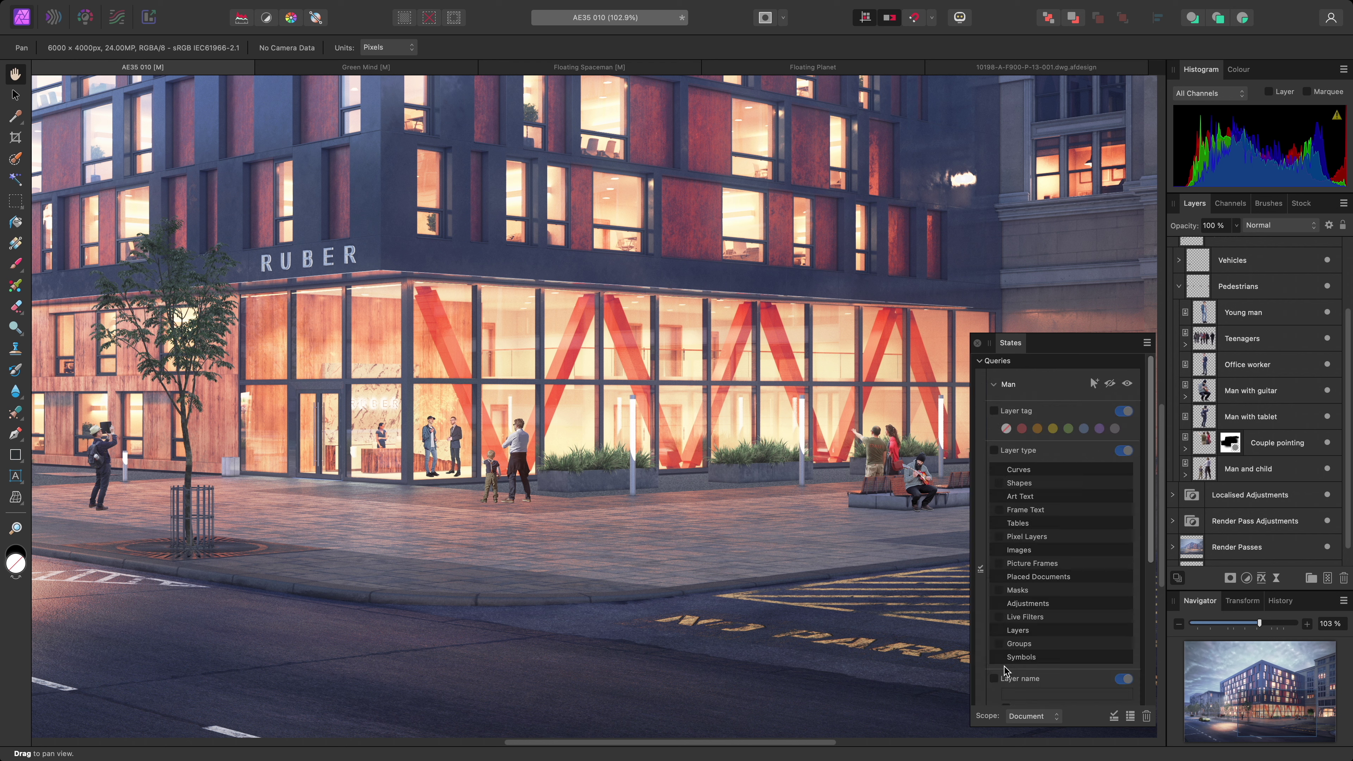
click(993, 680)
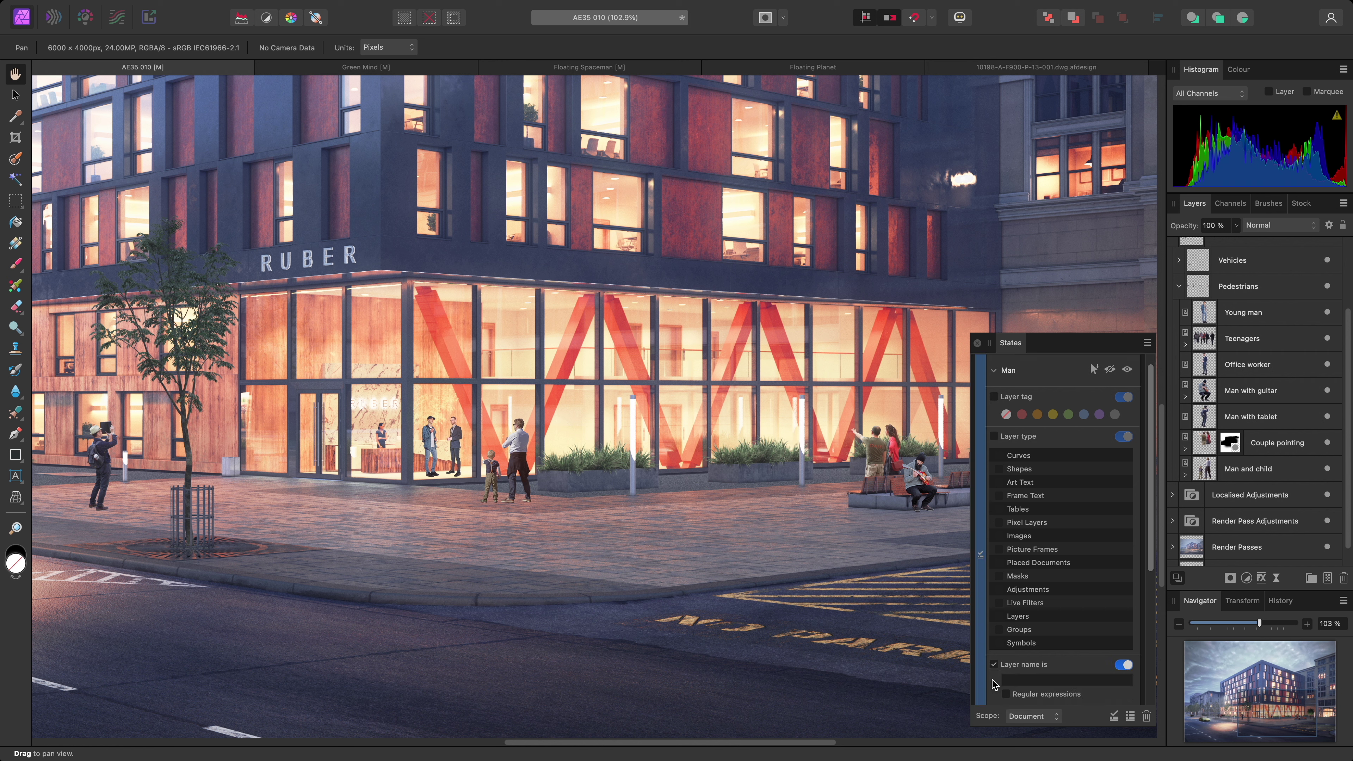
click(1043, 679)
text(Man)
key(Return)
click(1005, 694)
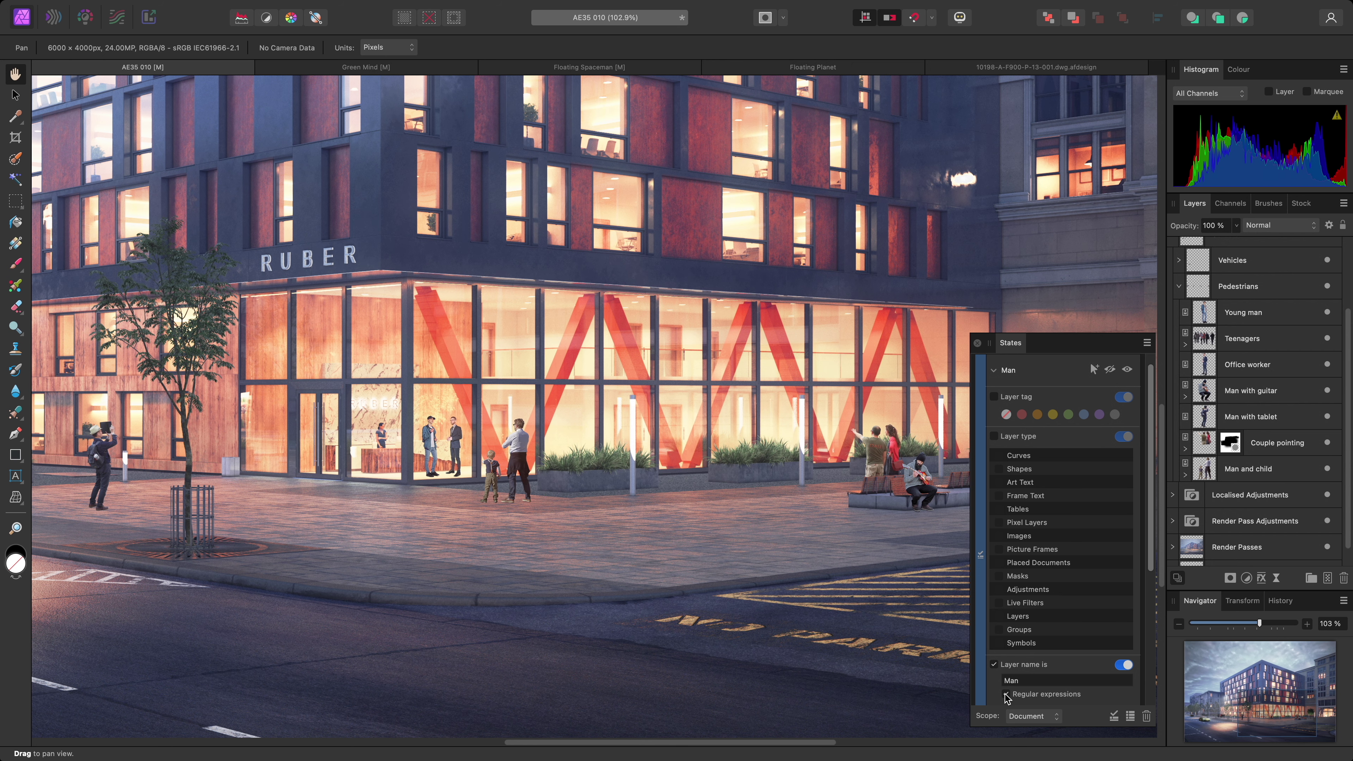
click(1110, 370)
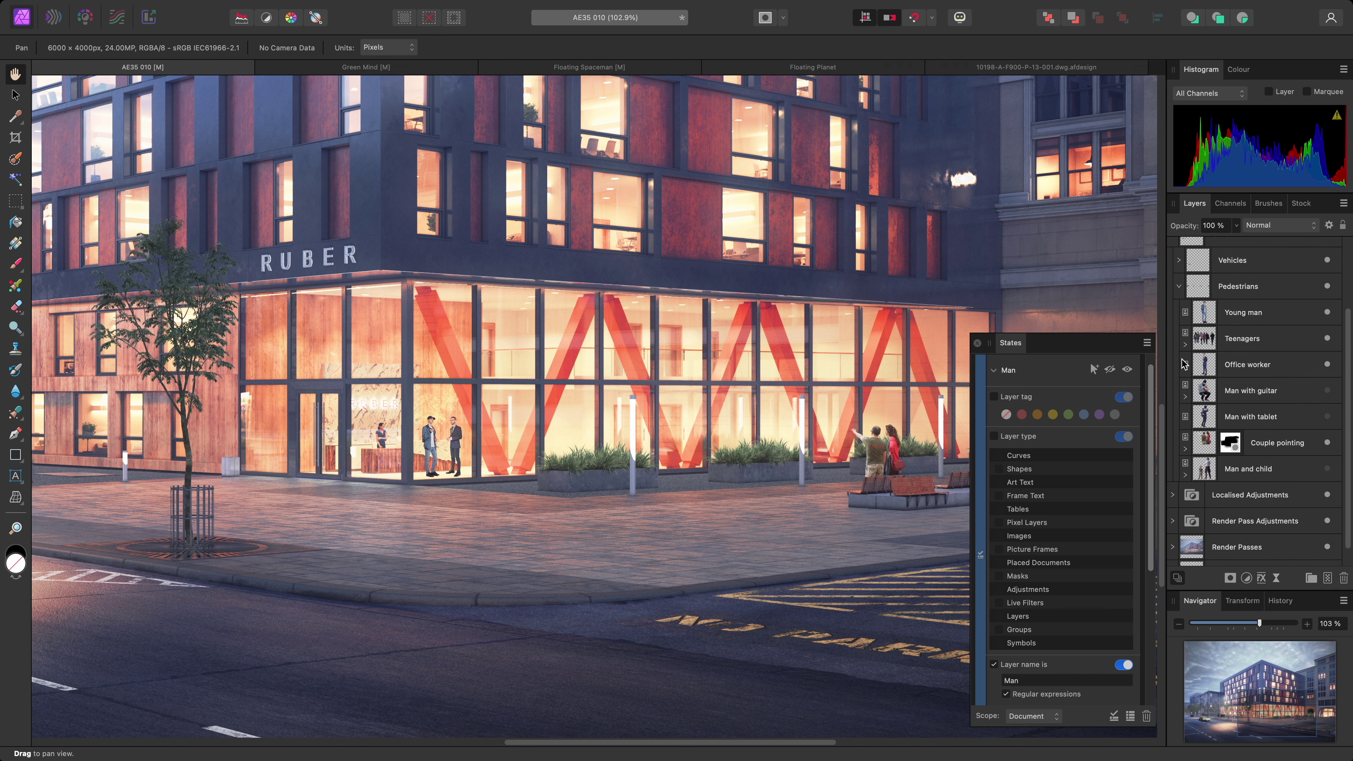
Show the Man layers again, change the name criterion to lowercase 'man', and hide matches
click(1127, 370)
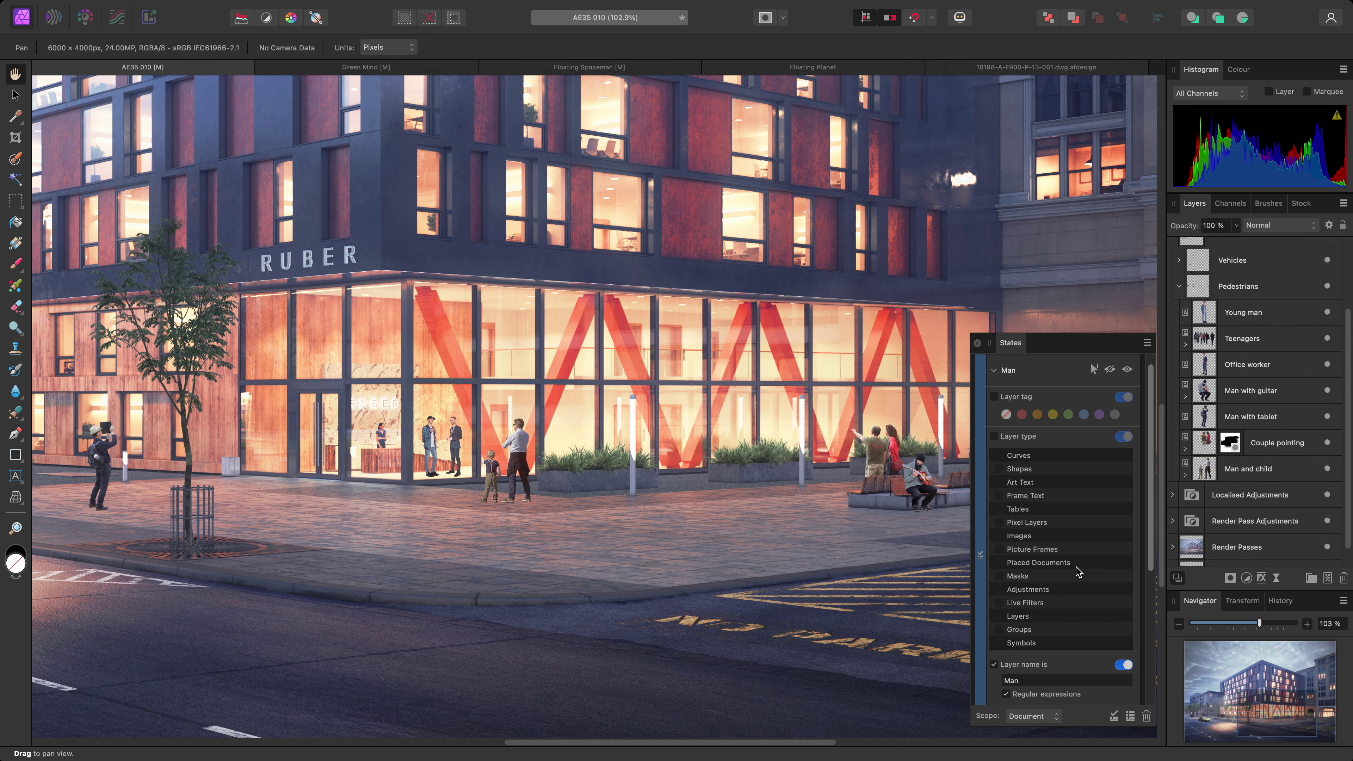
click(1010, 682)
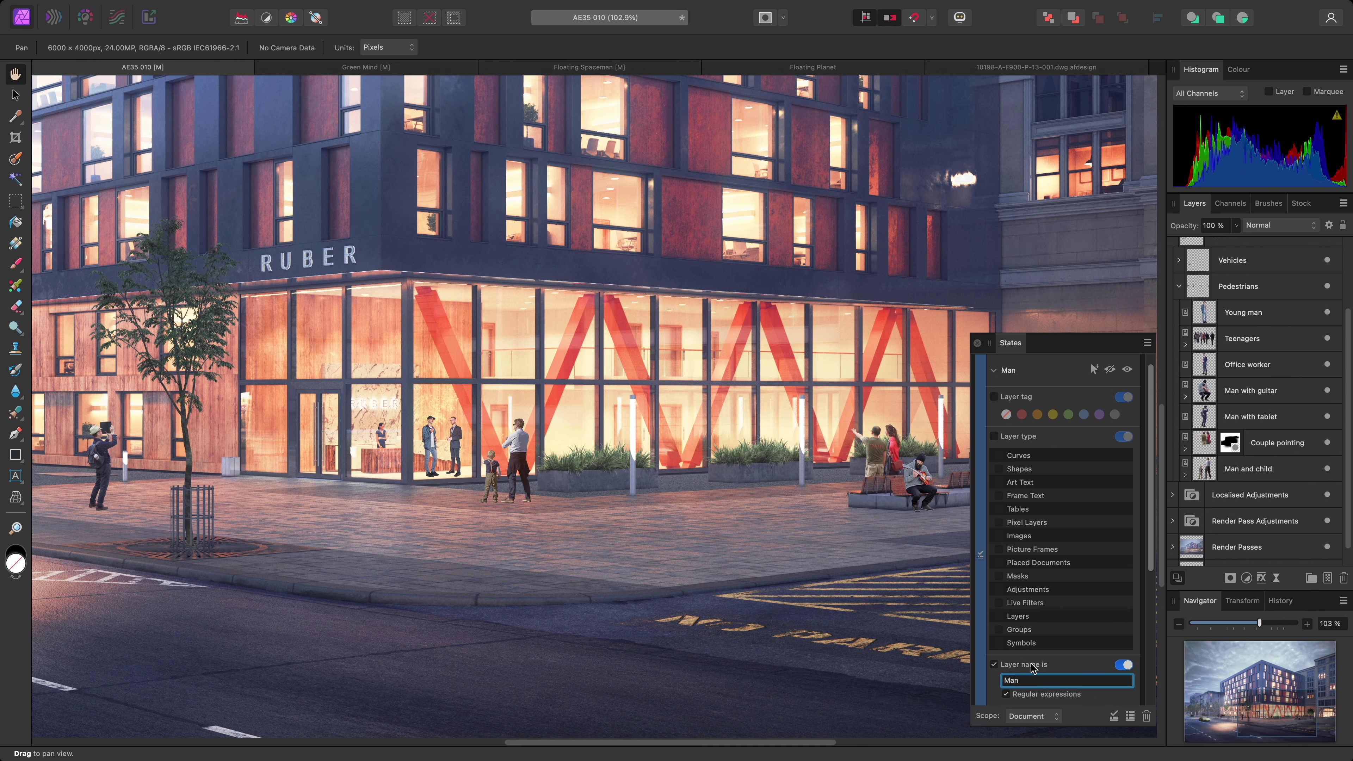
key(BackSpace)
text(m)
key(Return)
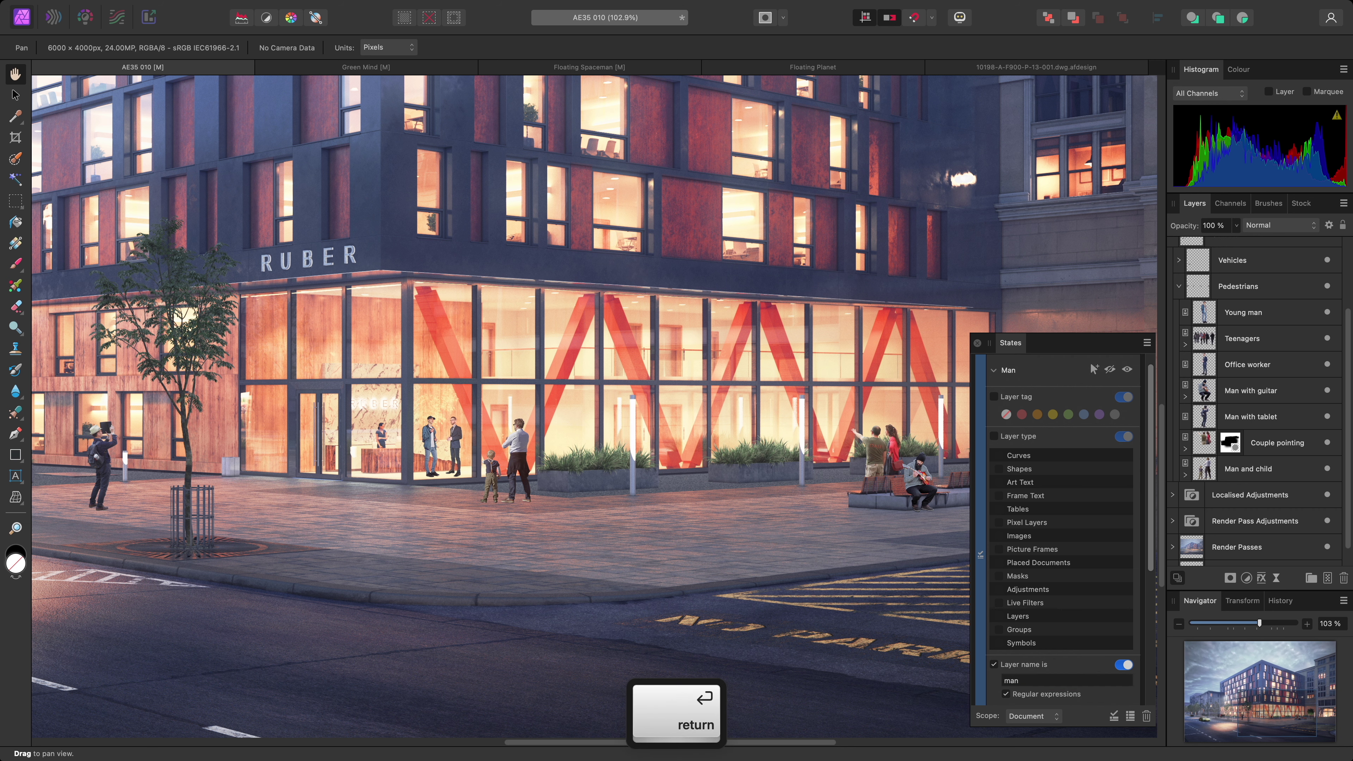
click(1110, 372)
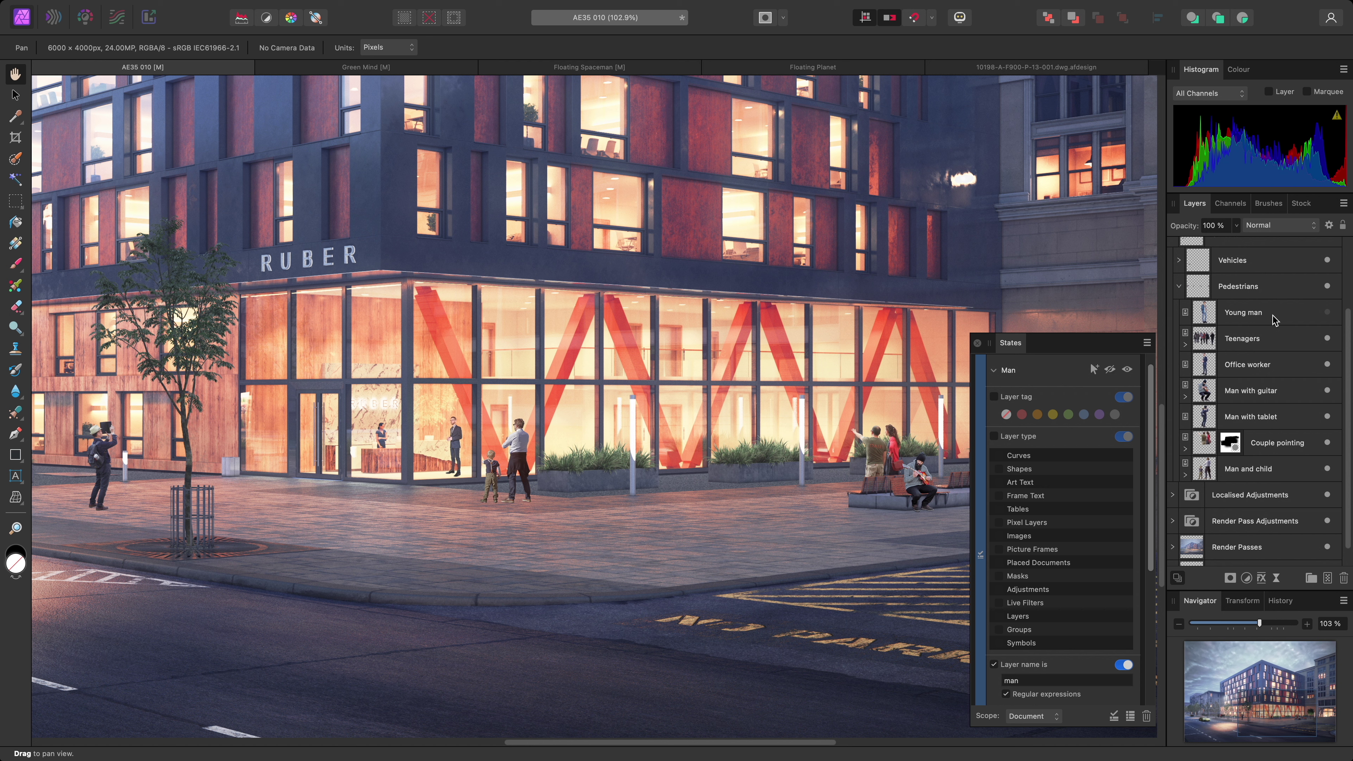
Change the pattern to case-insensitive '(?i:man)' and hide every man figure
click(1126, 370)
click(1043, 679)
key(BackSpace)
key(BackSpace)
key(BackSpace)
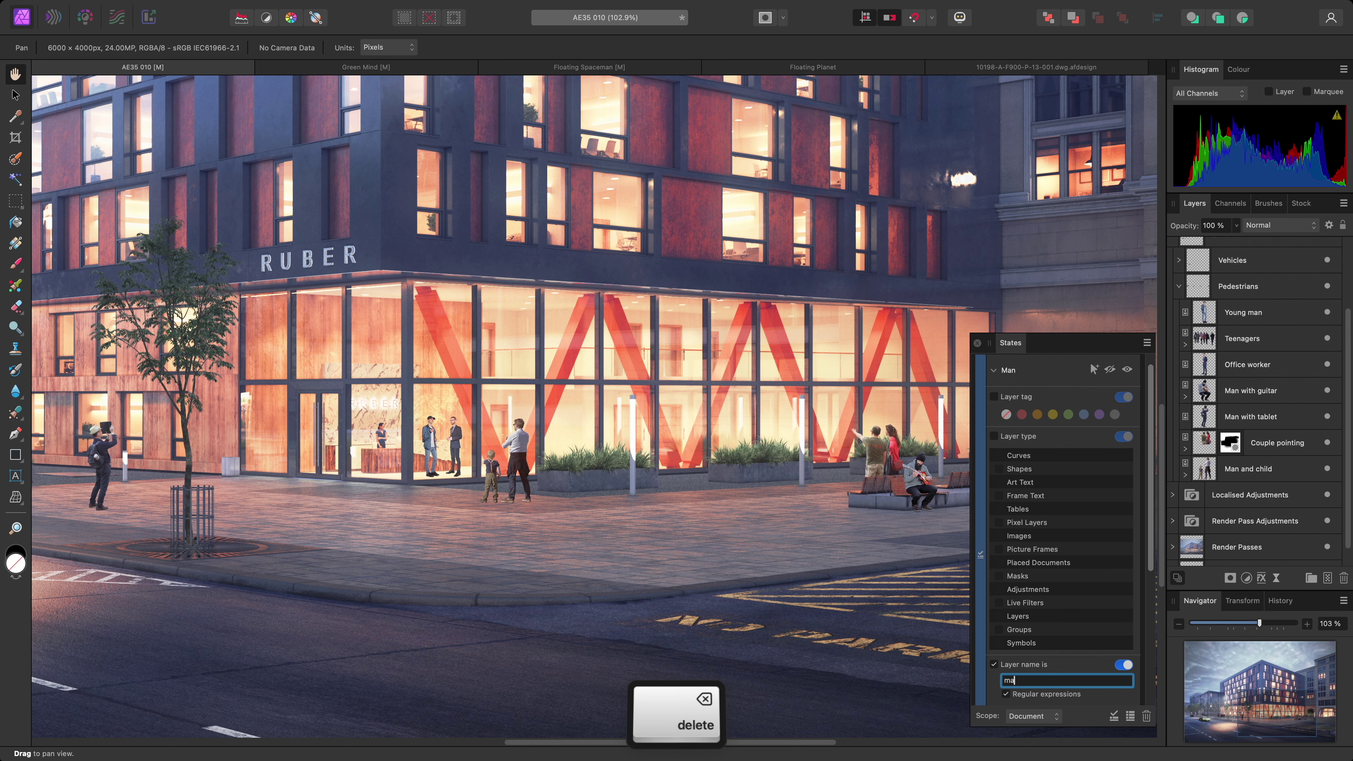
text((?i)
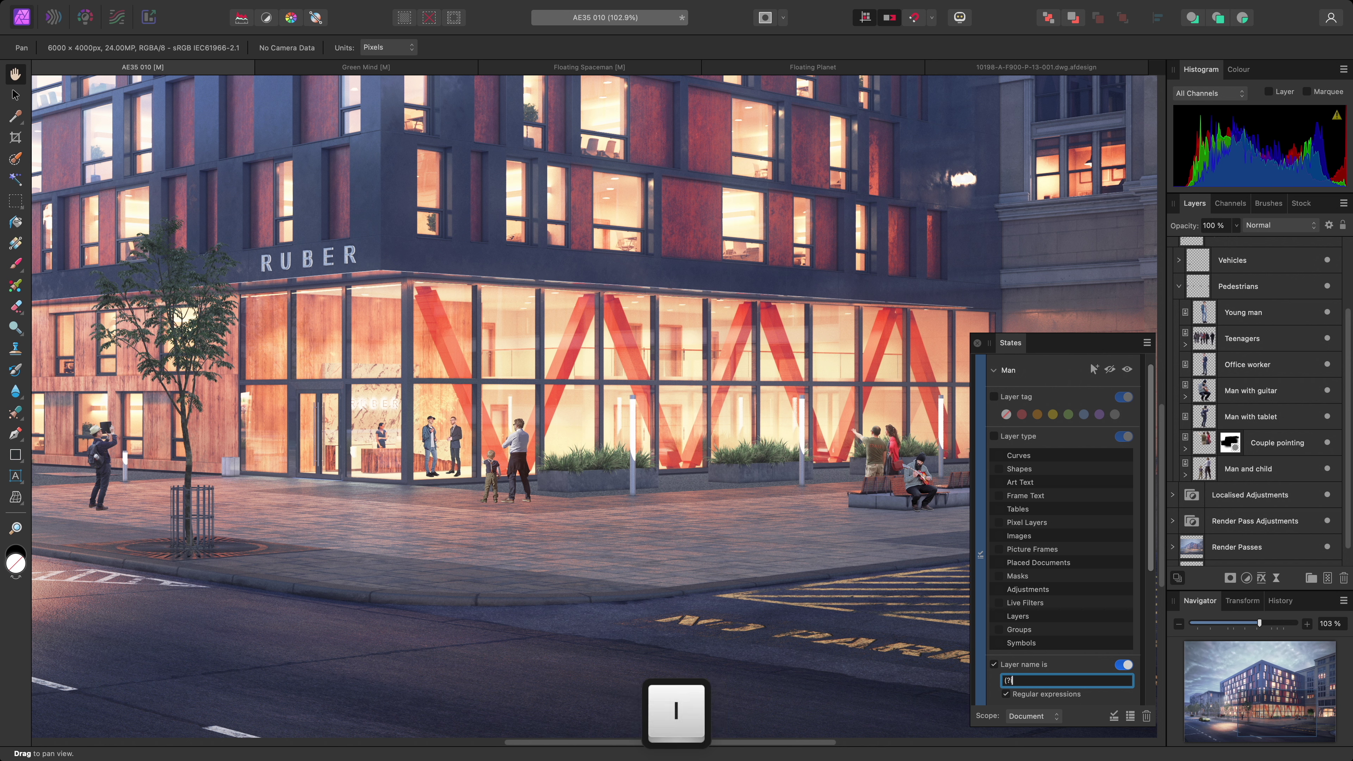
text(:man)
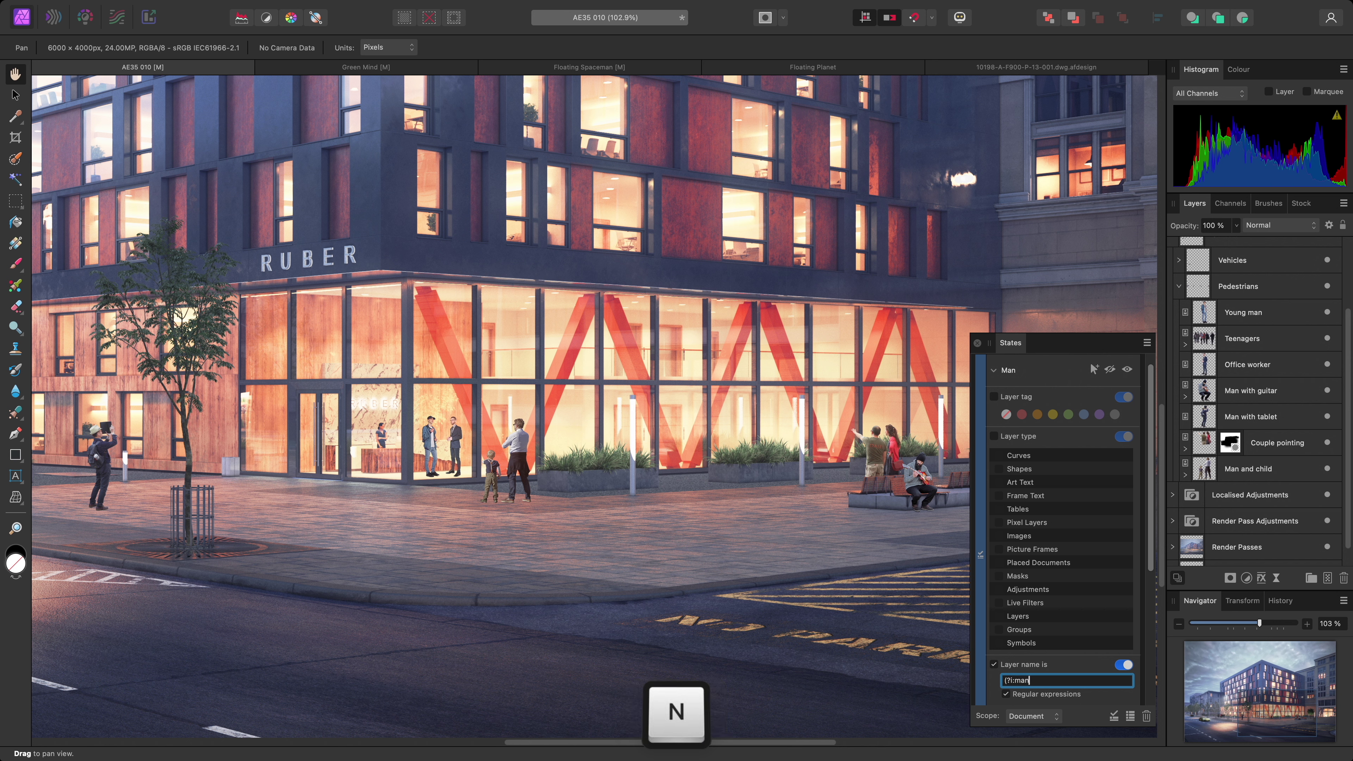
text())
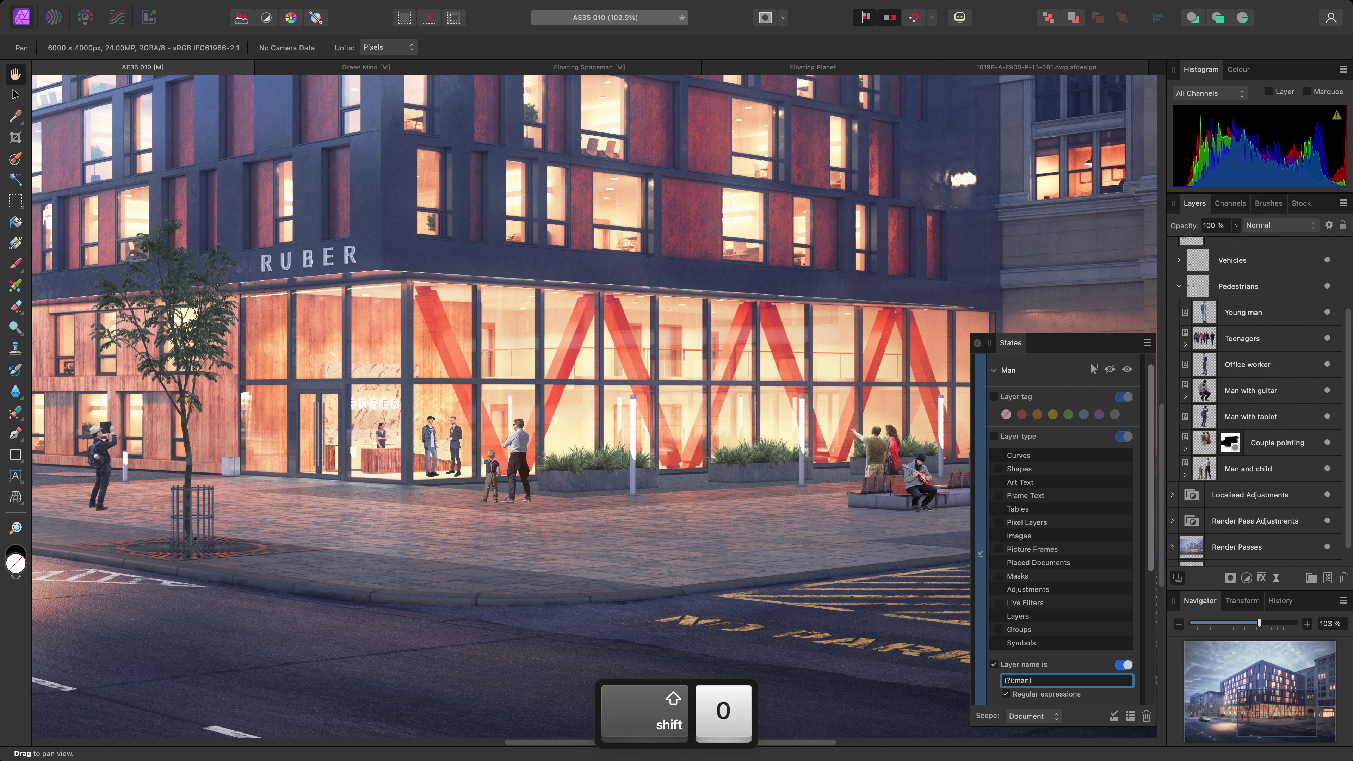
key(Return)
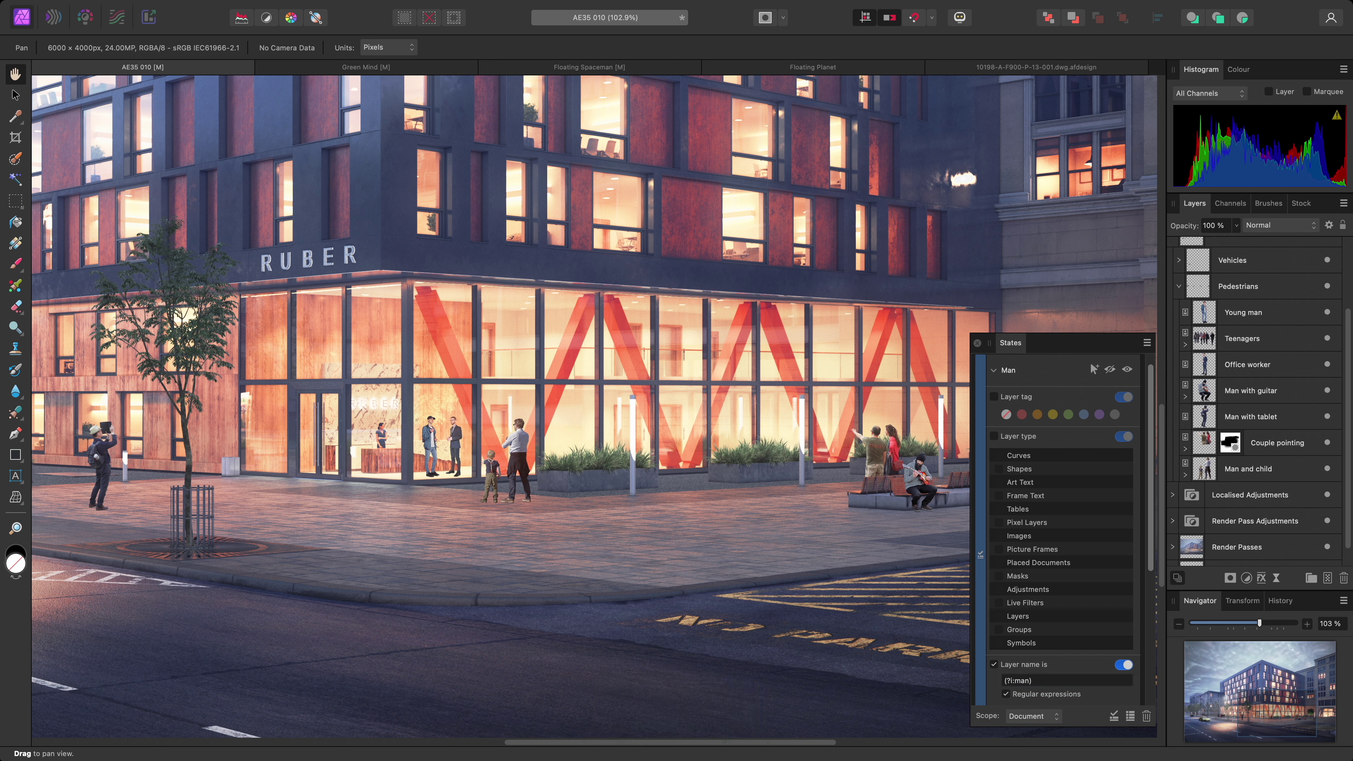
click(1111, 371)
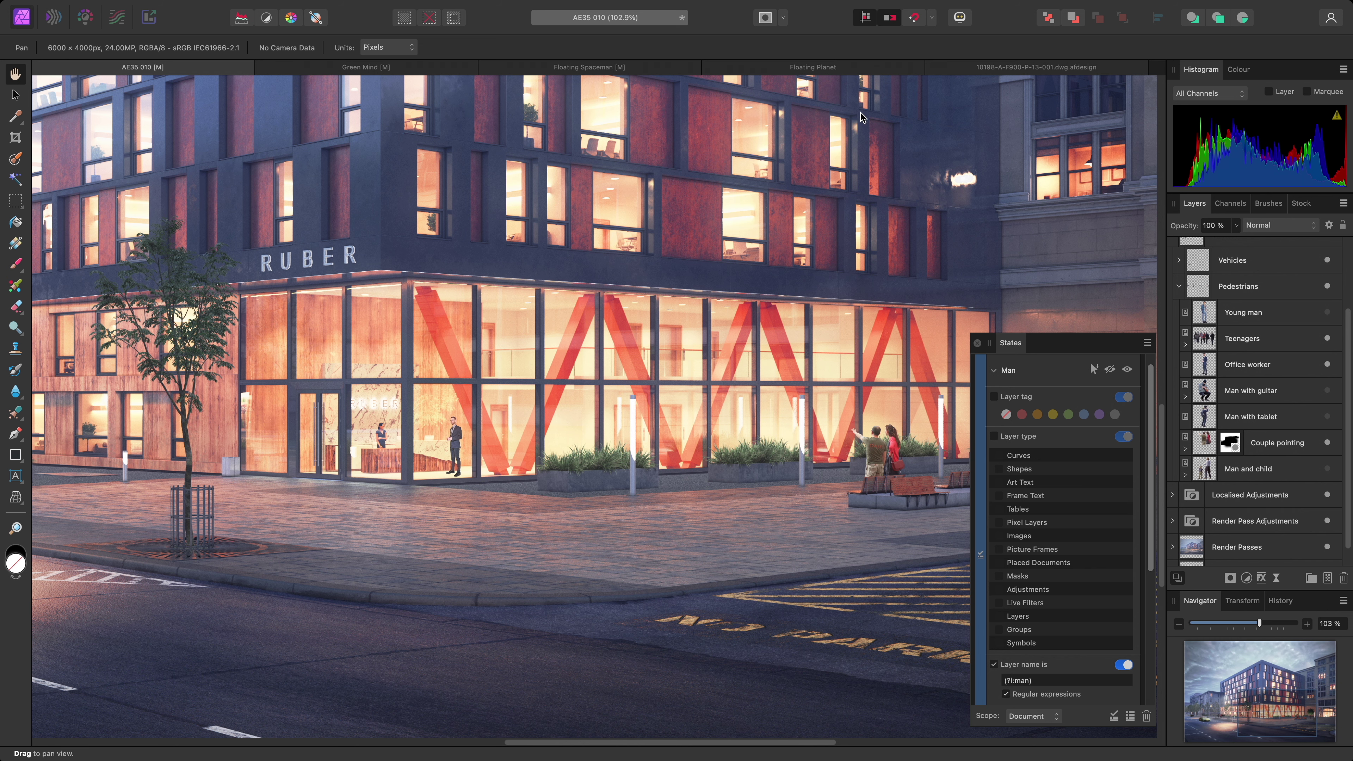
In the Floating Planet document, create a new query named Flares
click(846, 68)
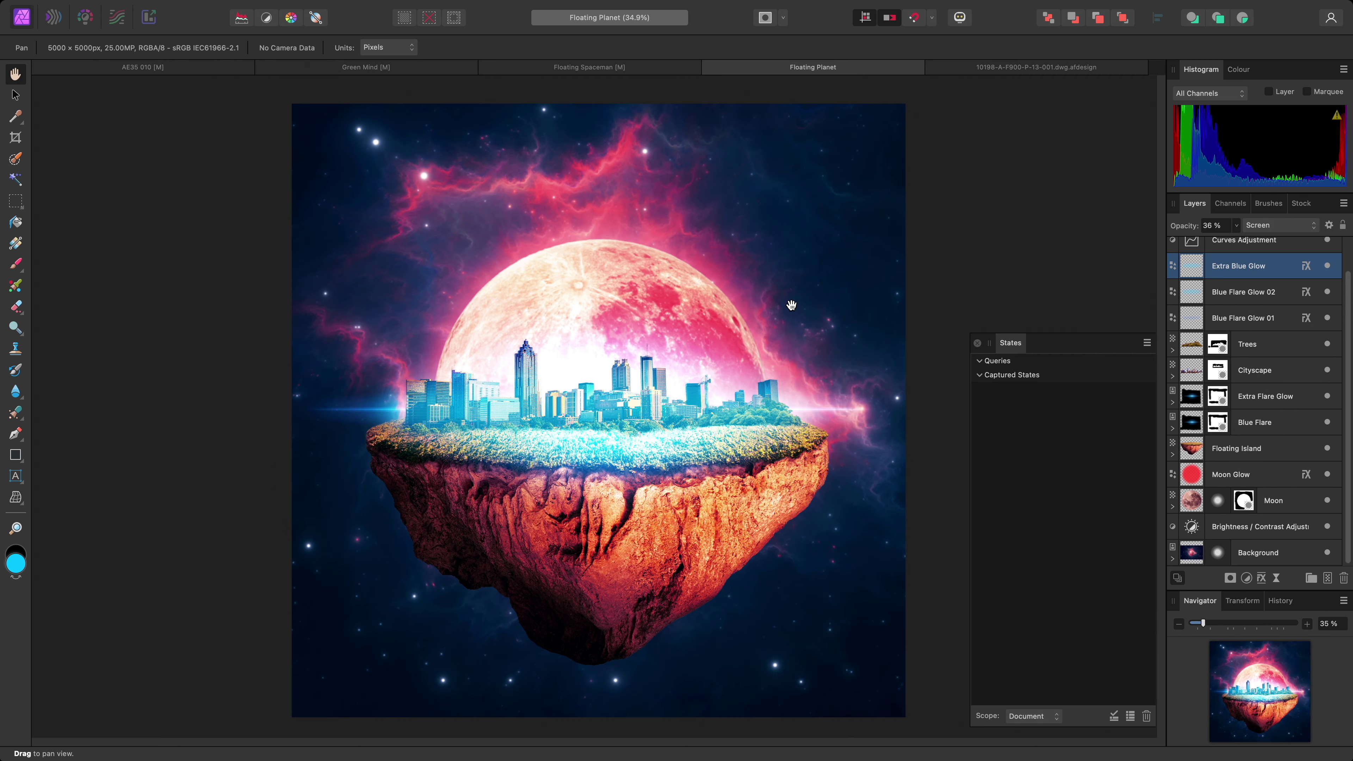
click(1114, 714)
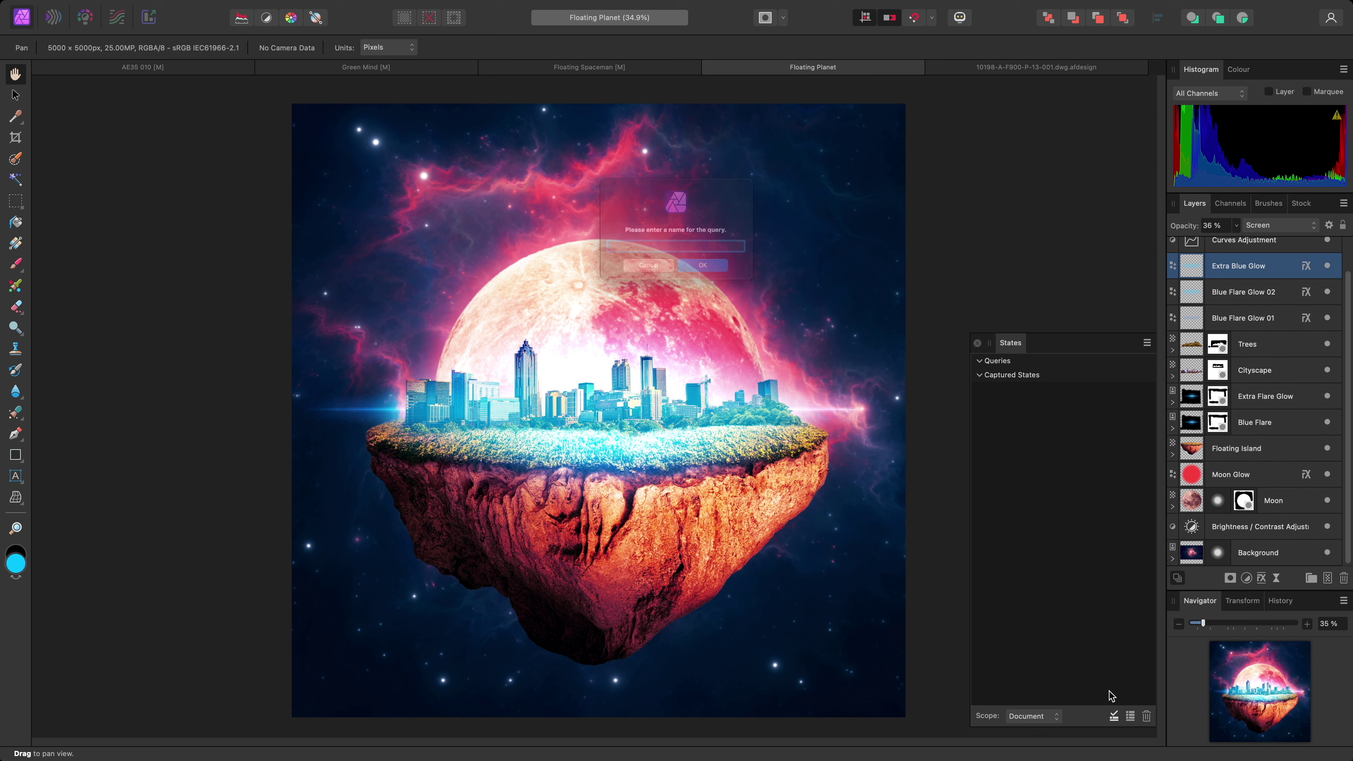
text(Flares)
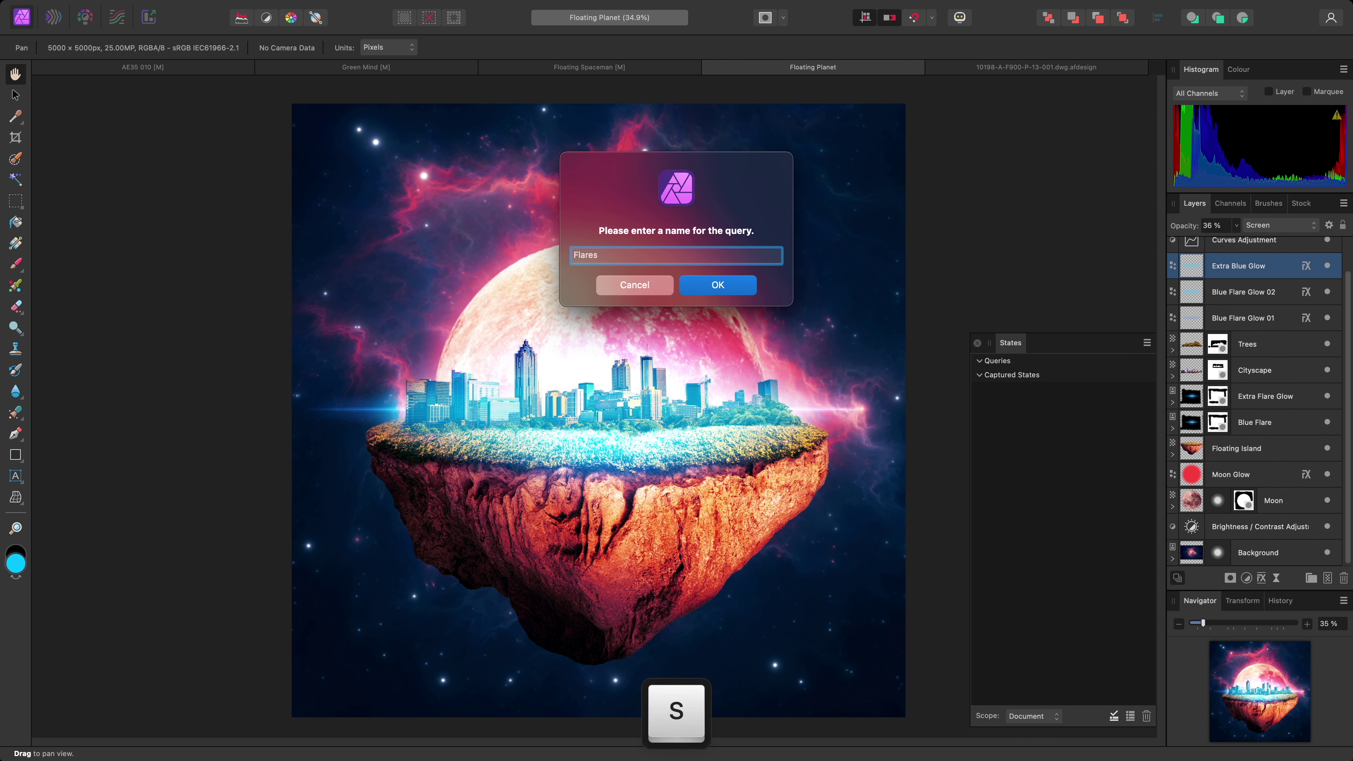
key(Return)
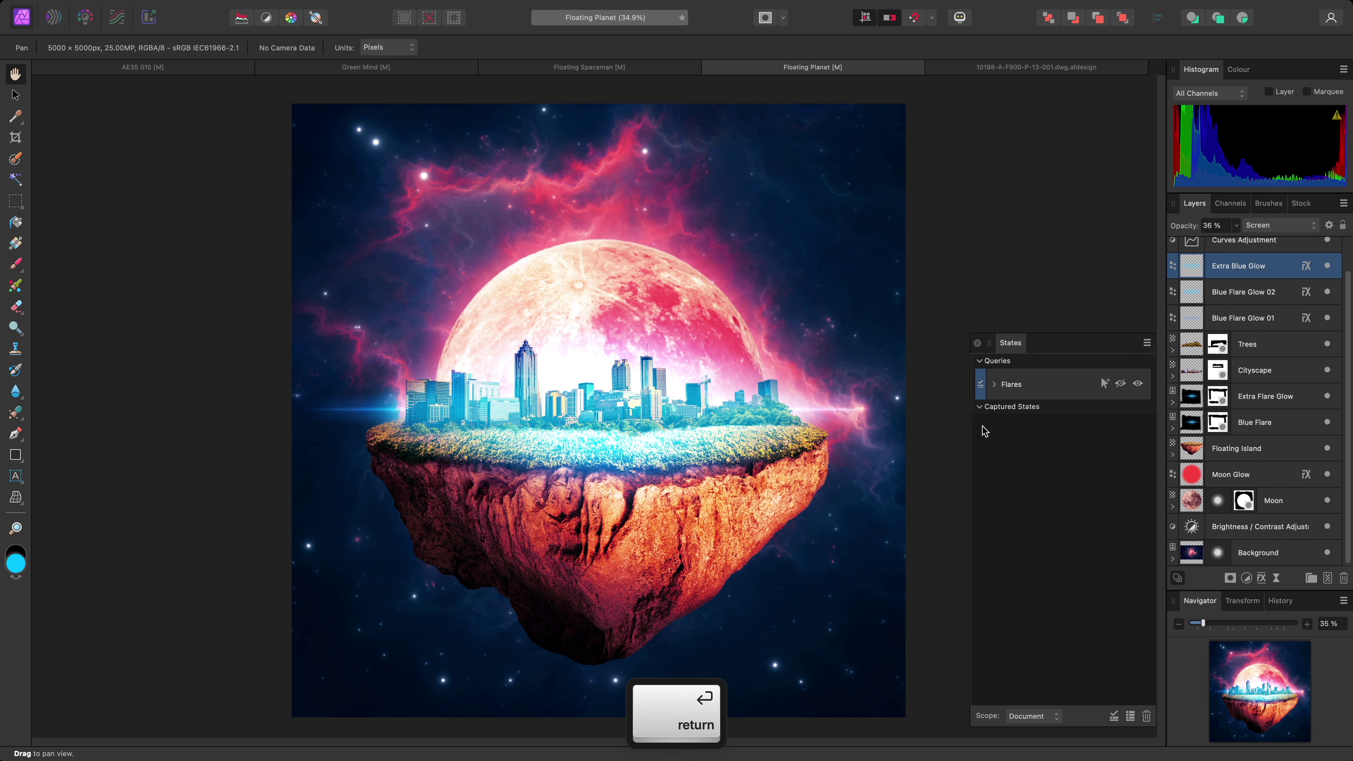
Set the Flares query to match layer name 'Blue Flare' and hide those layers
click(994, 384)
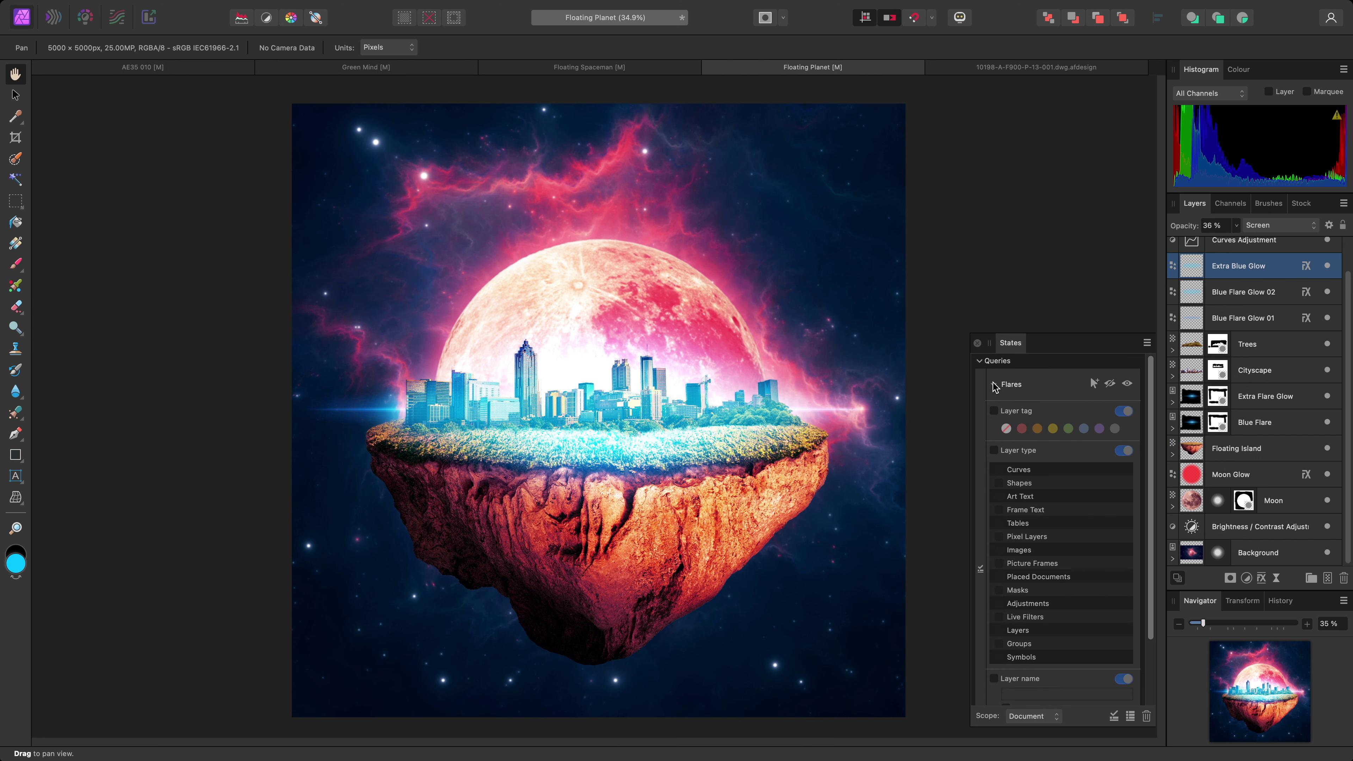
click(995, 679)
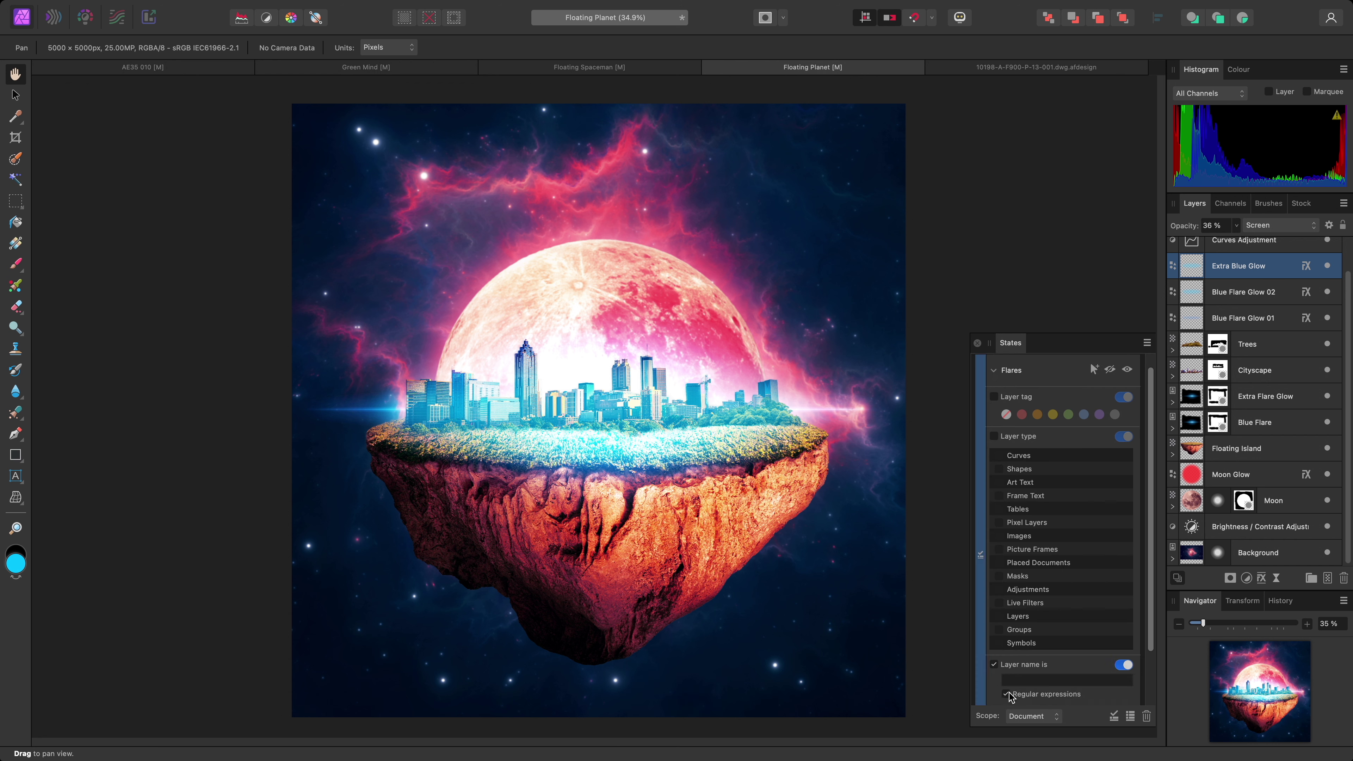
click(1029, 683)
text(Blue Flare)
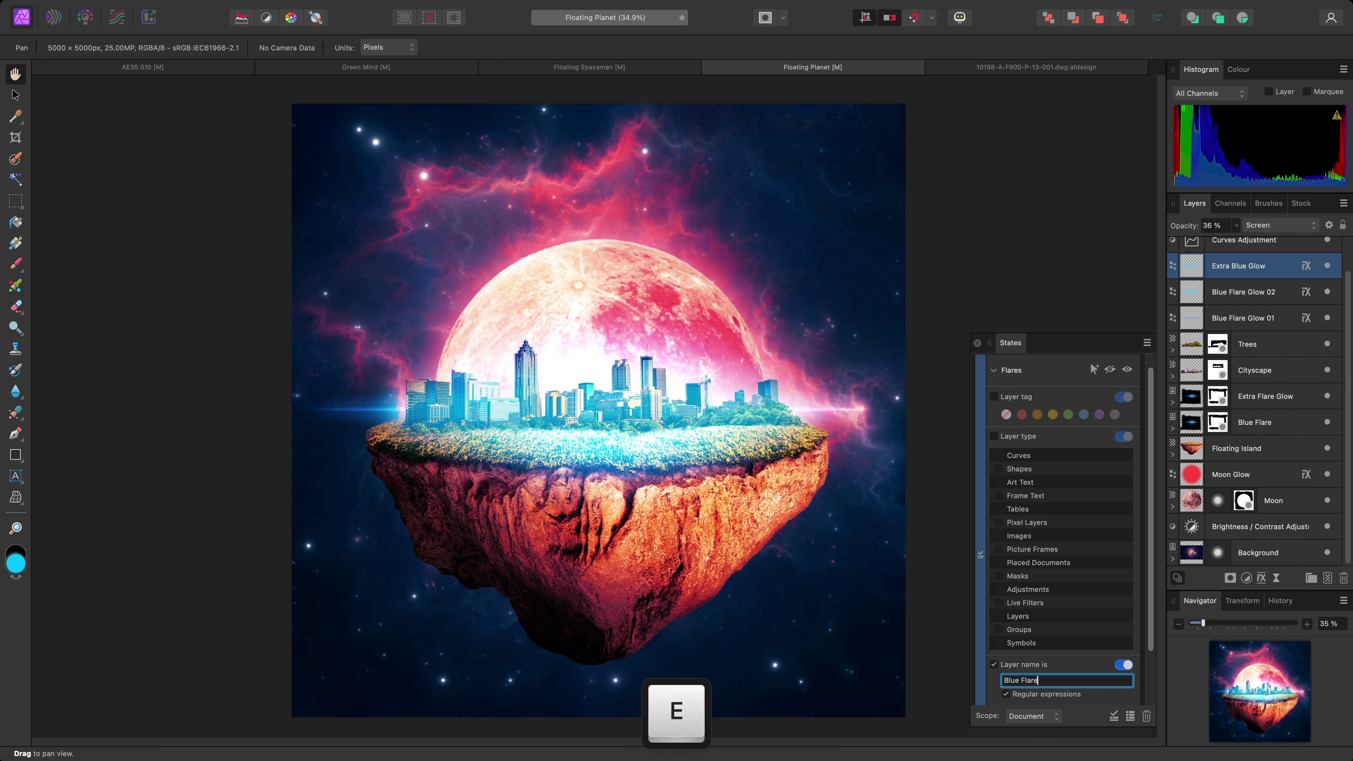
key(Return)
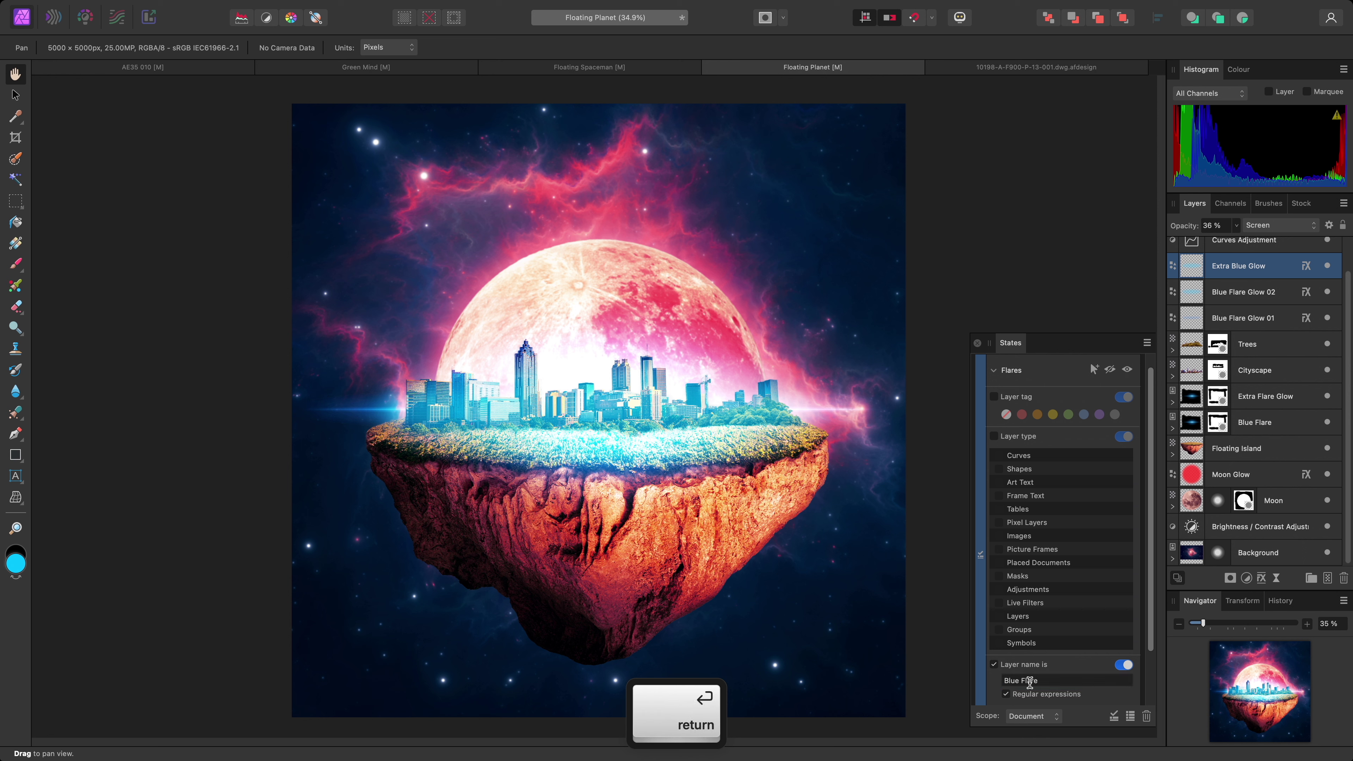
click(1111, 370)
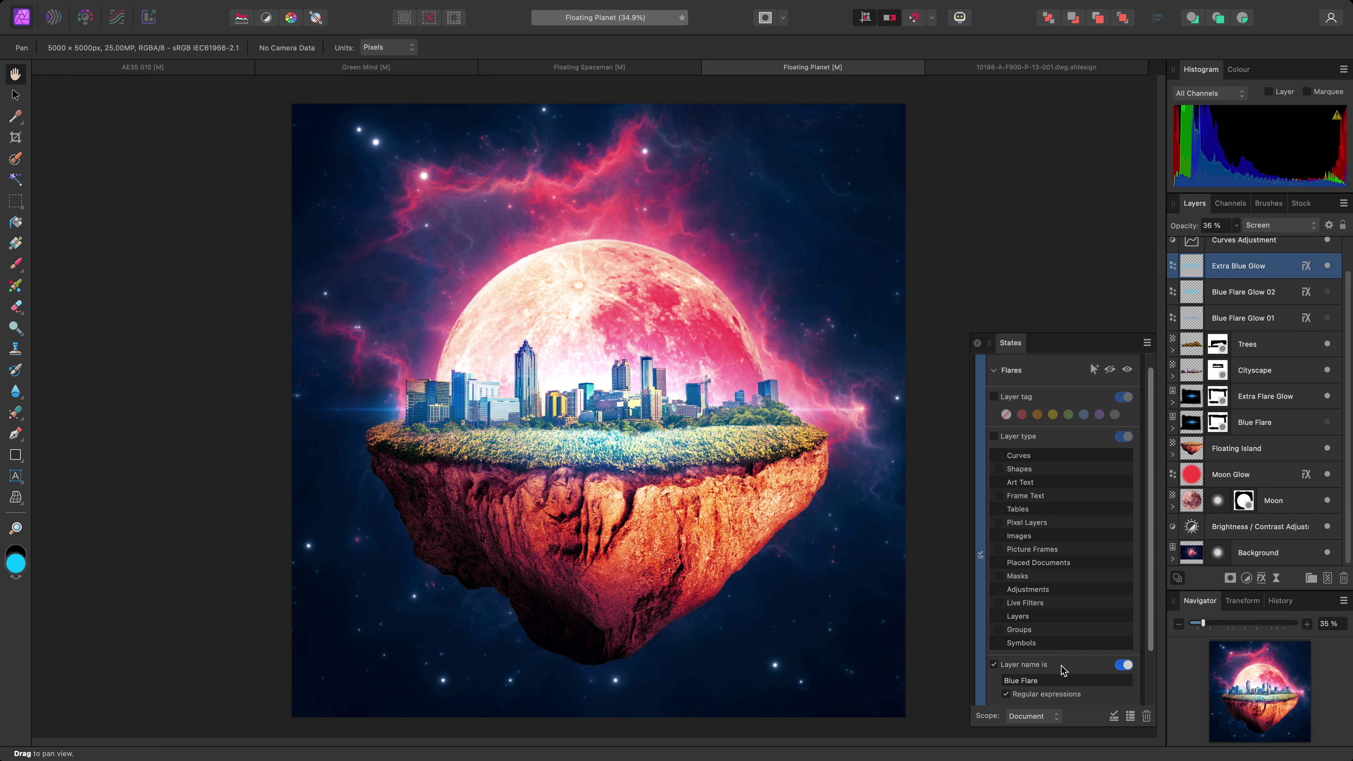
Change the Flares pattern to 'Blue|Flare' and toggle the matching glow layers hidden and shown
click(1029, 681)
text(Blue)
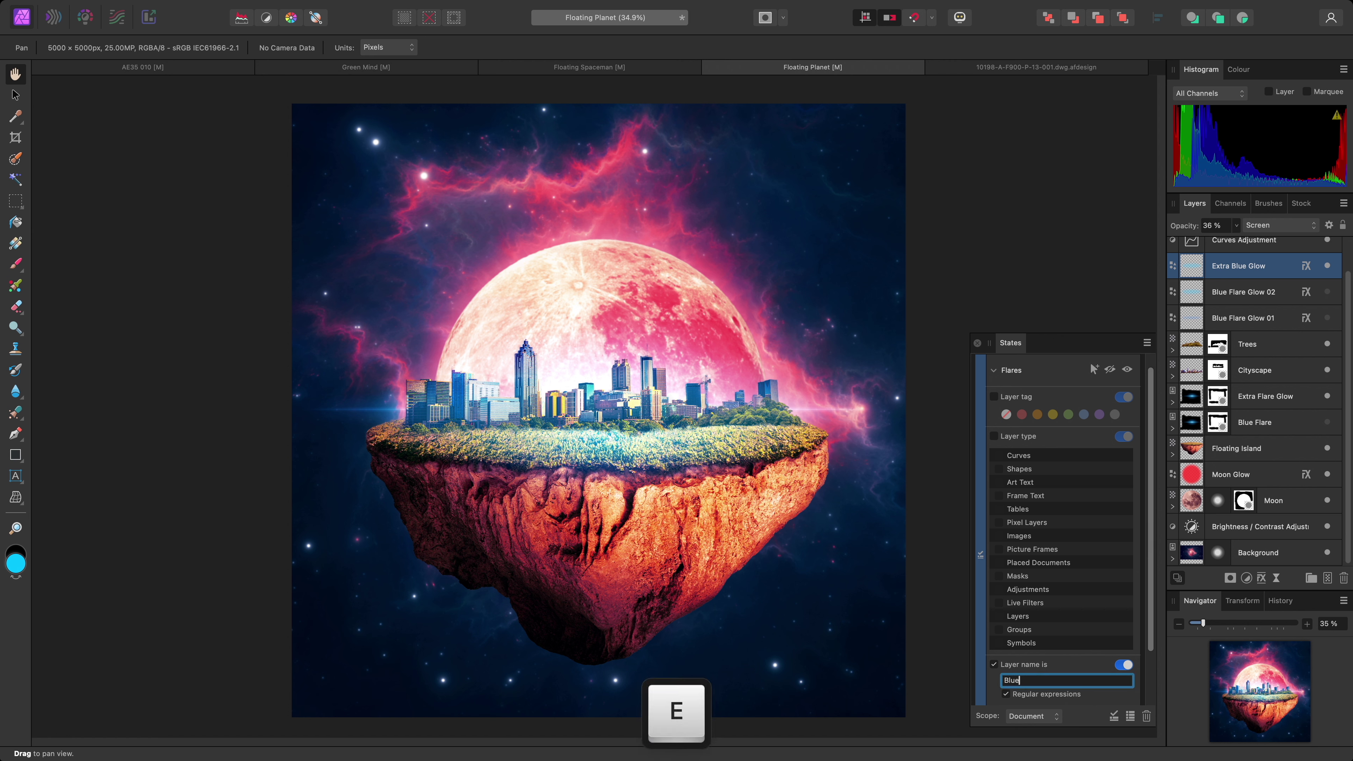
text(|)
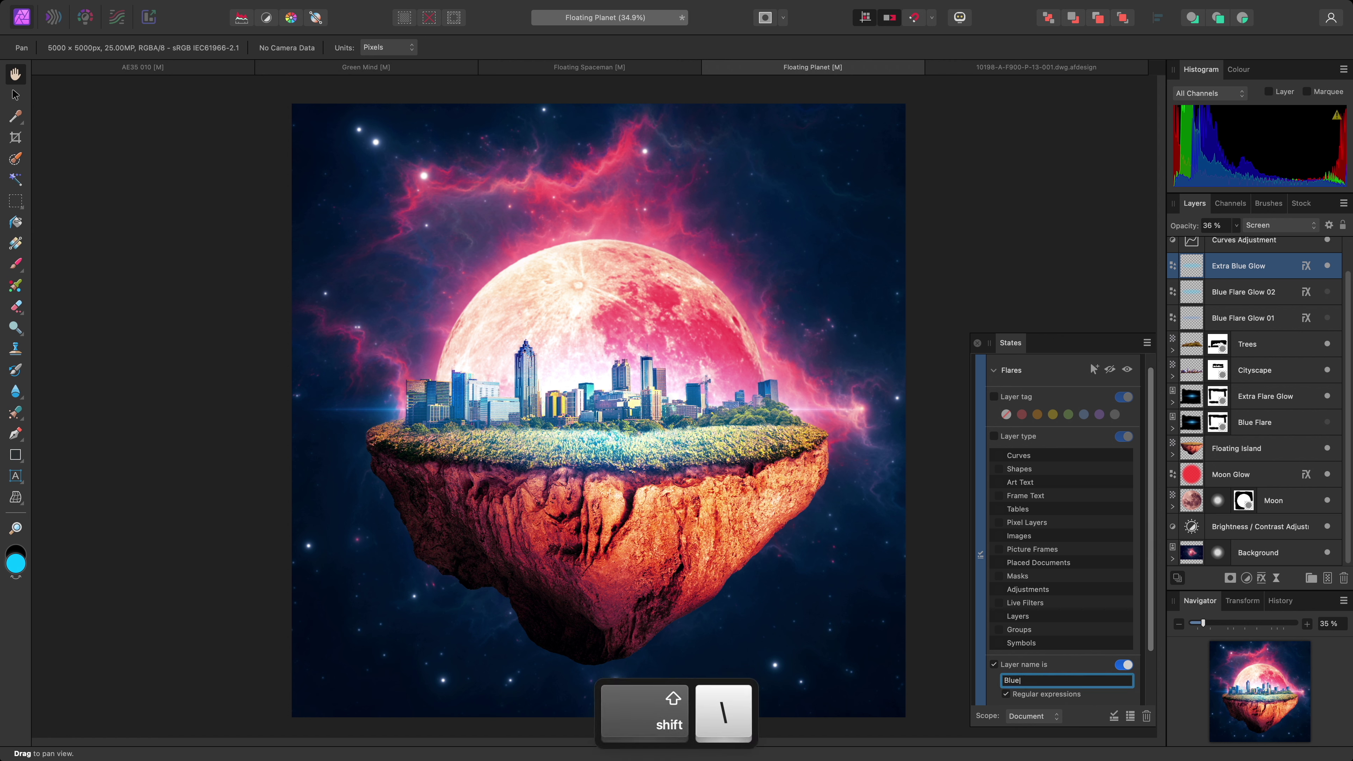
text(Flare)
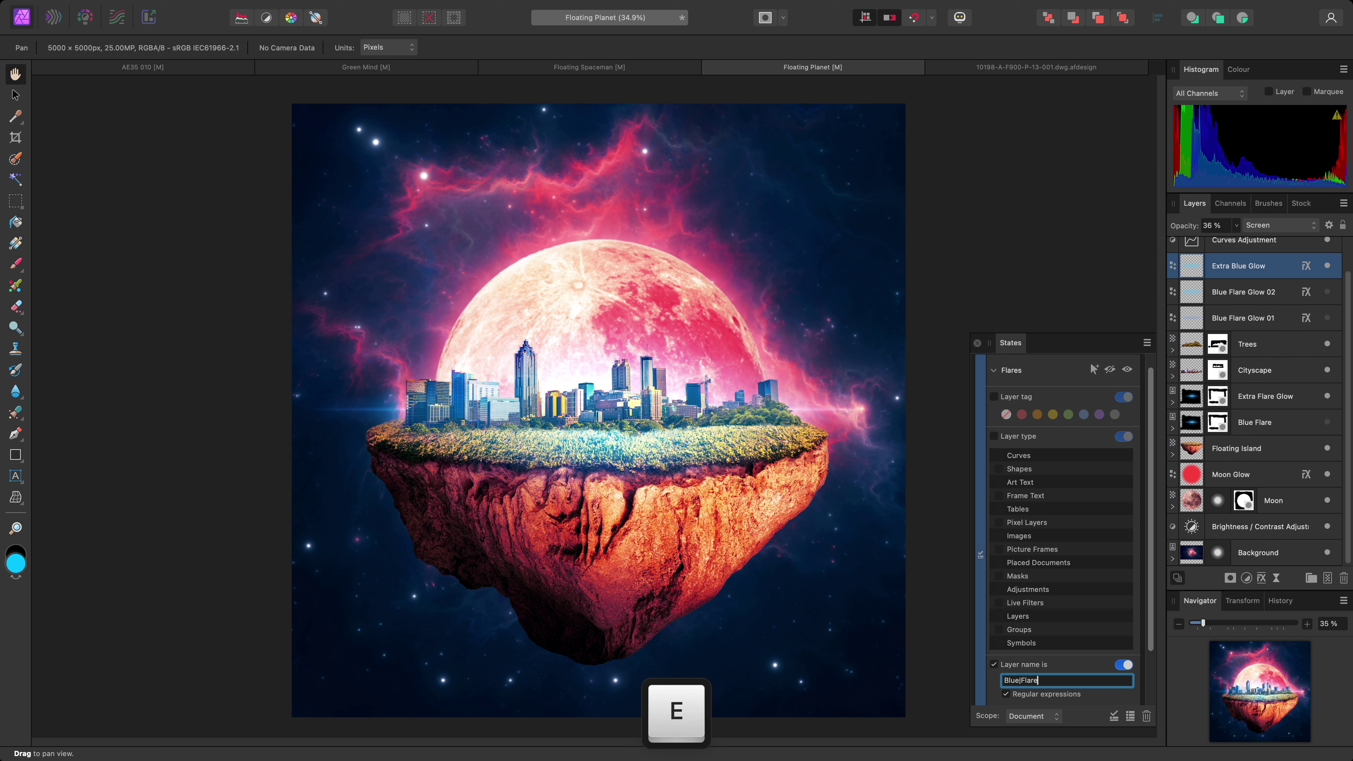
key(Return)
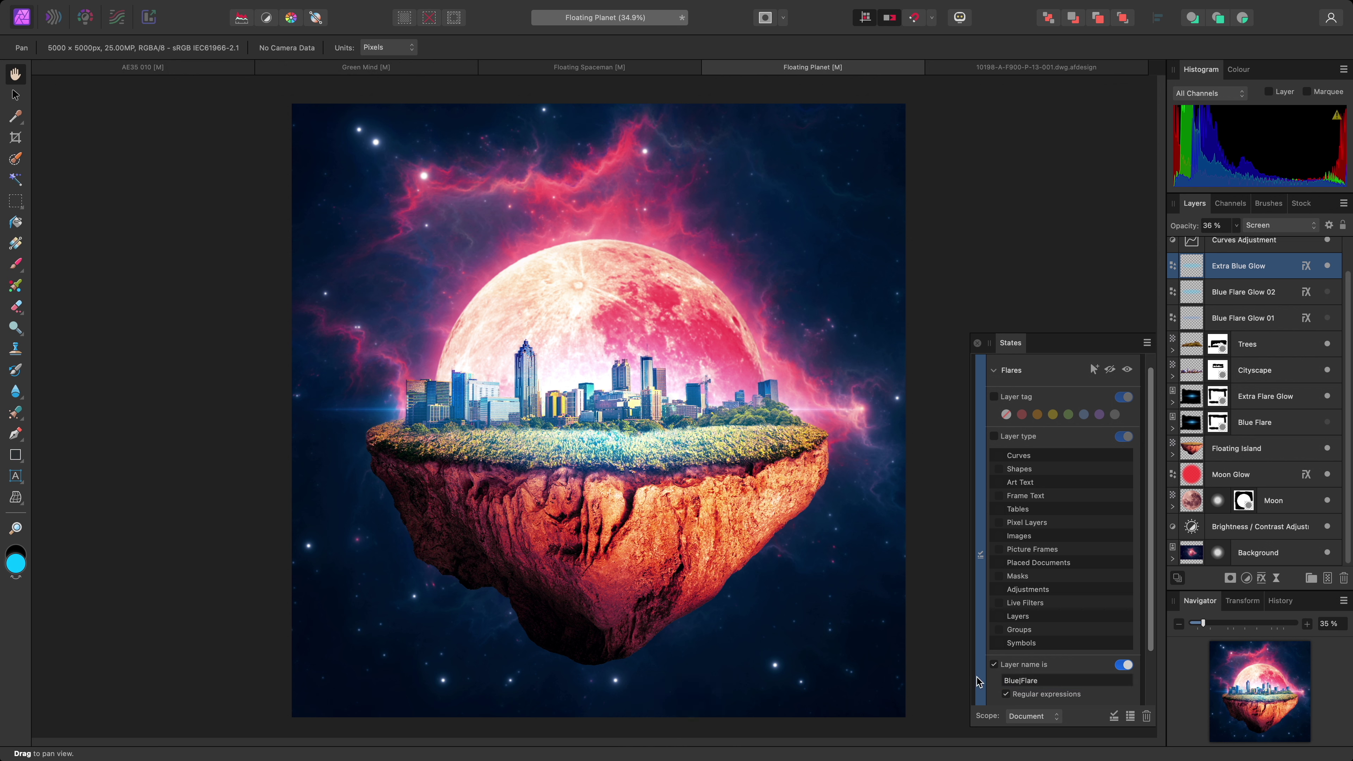
click(1110, 370)
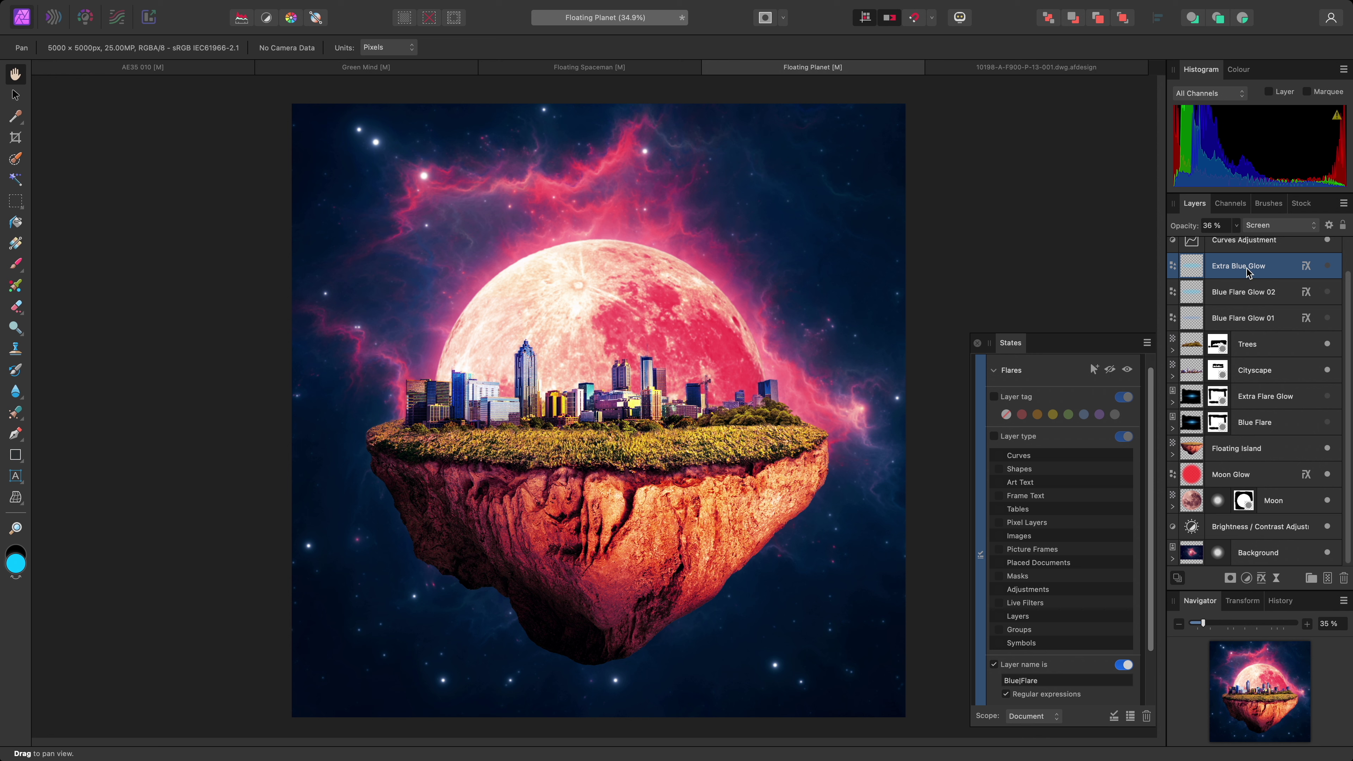
click(1128, 371)
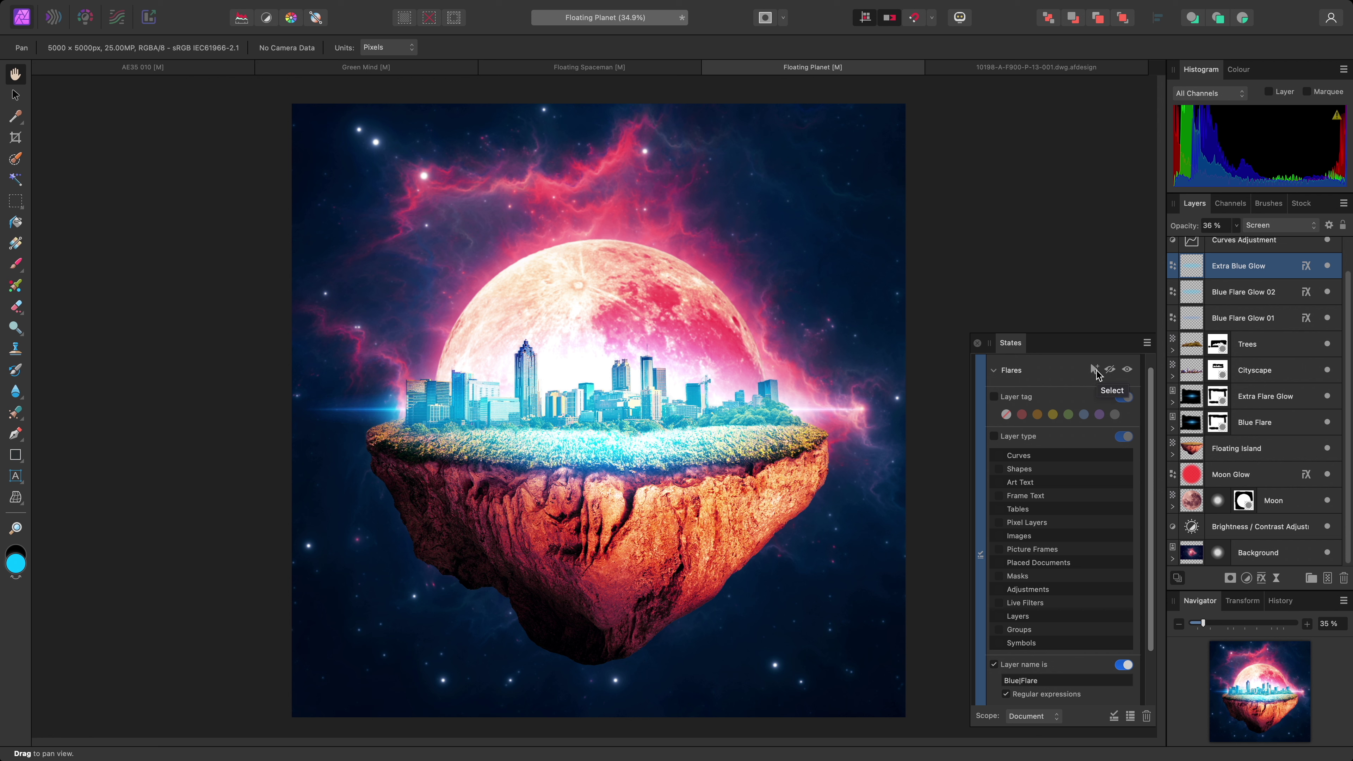
Select all five Flares-matched layers and scale them up around their centre
click(1095, 370)
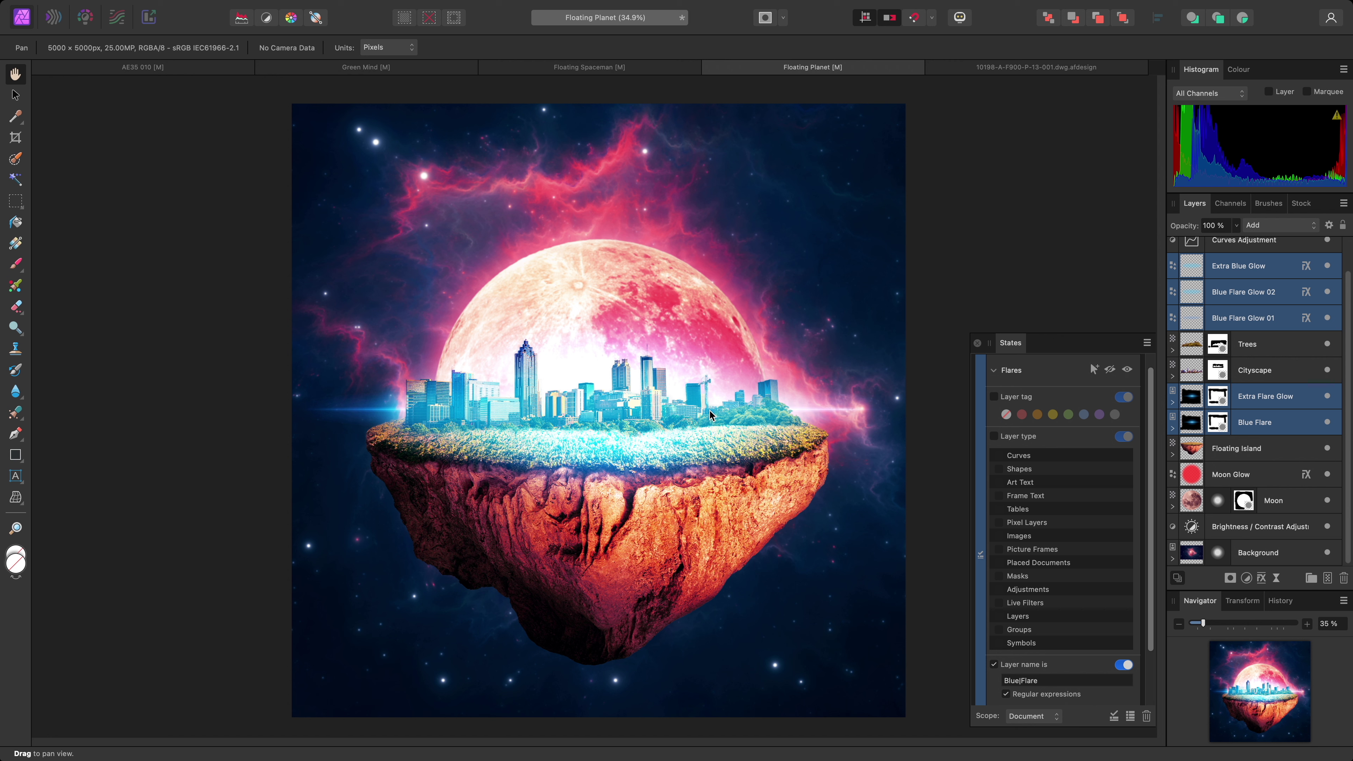
key(v)
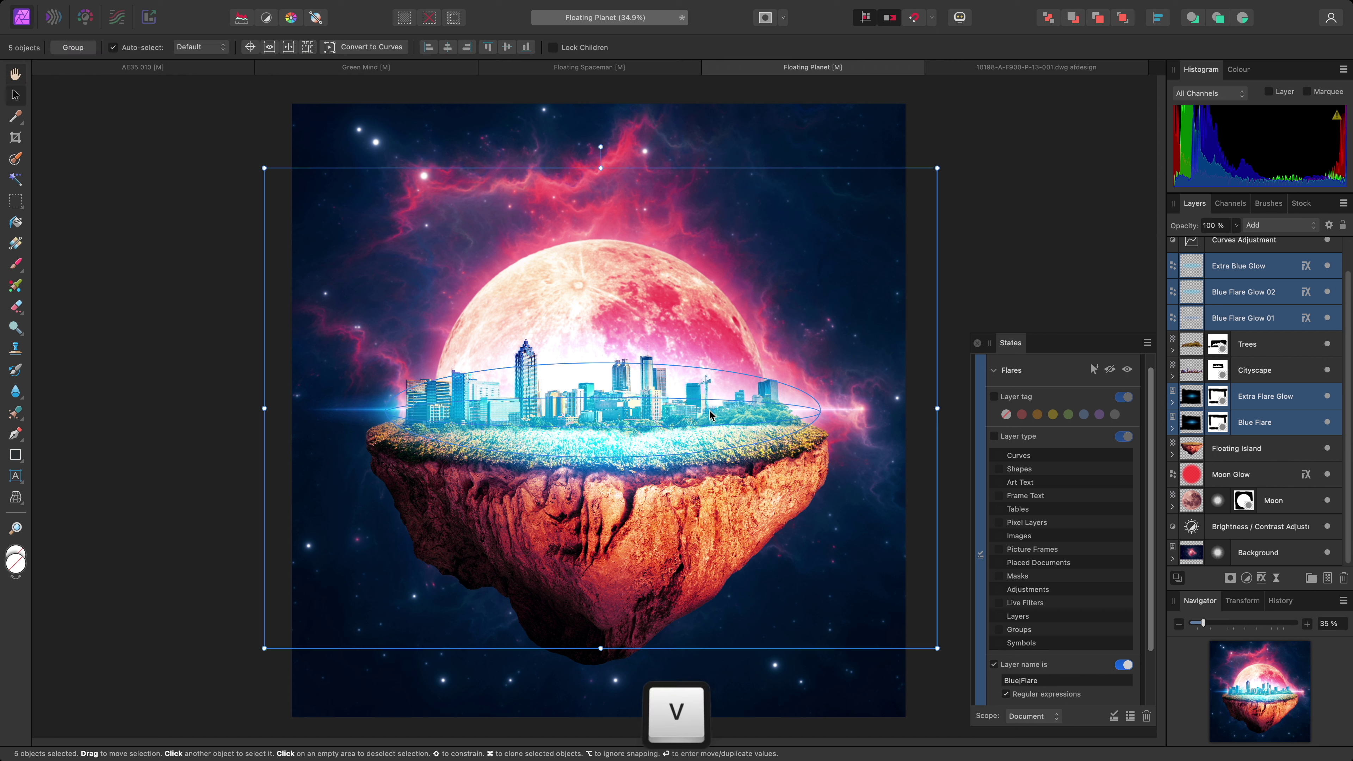
scroll(711, 417, down, 3)
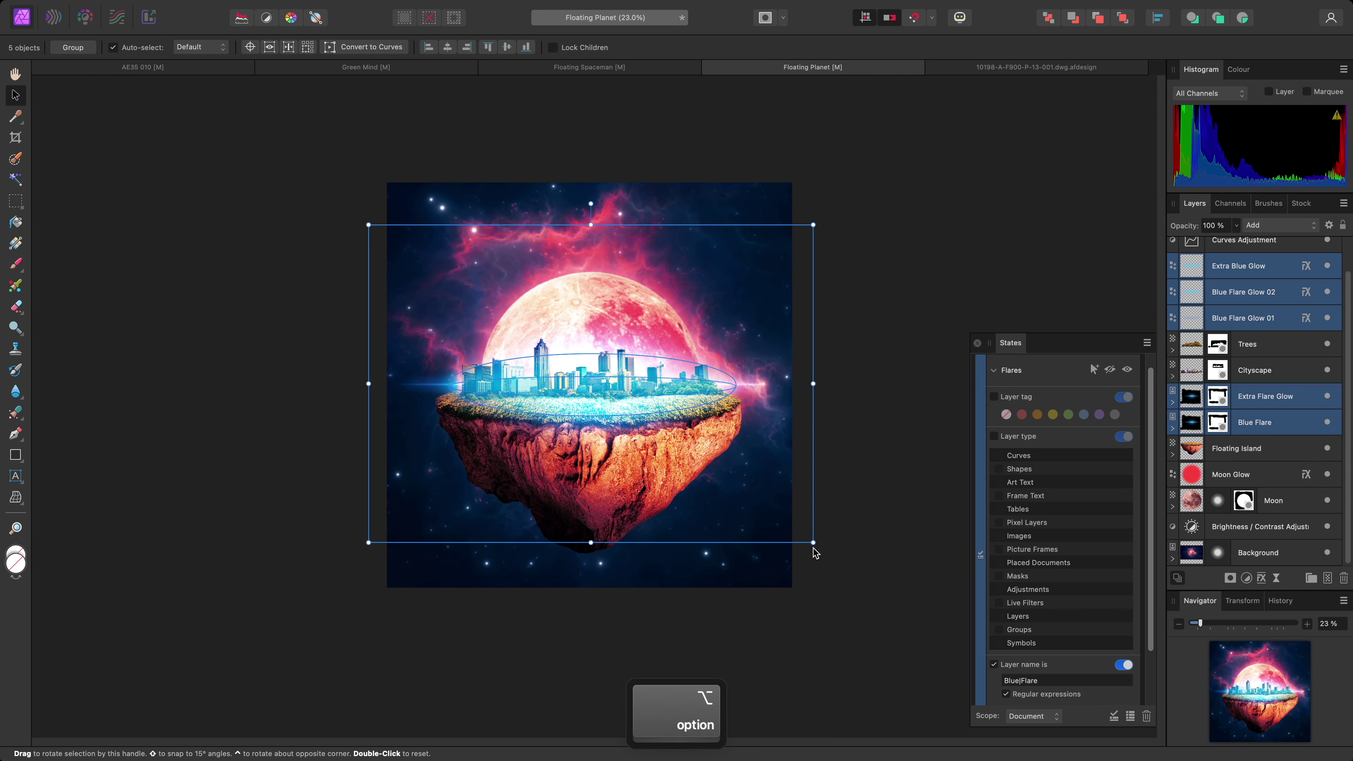
drag(826, 555, 895, 601)
key(h)
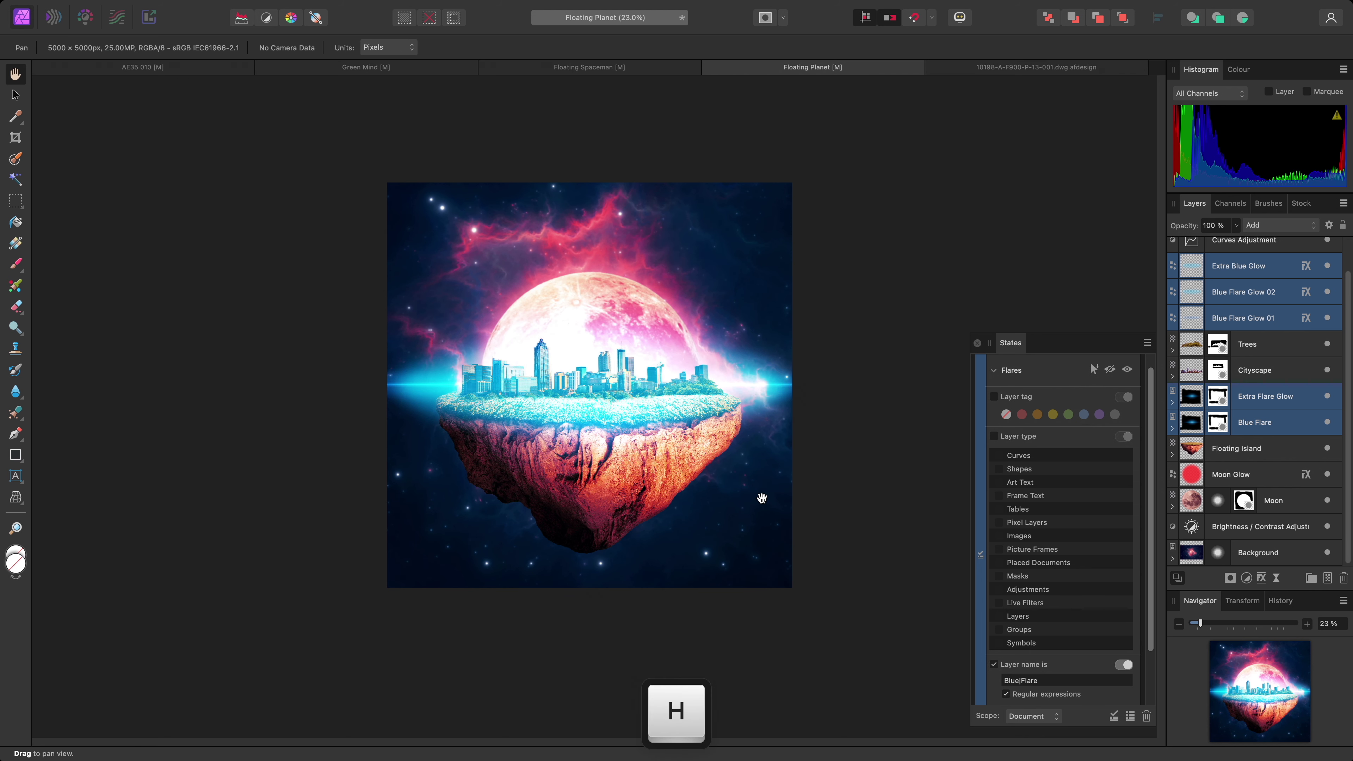
Switch to the floor plan drawing and pan across the room block
click(993, 66)
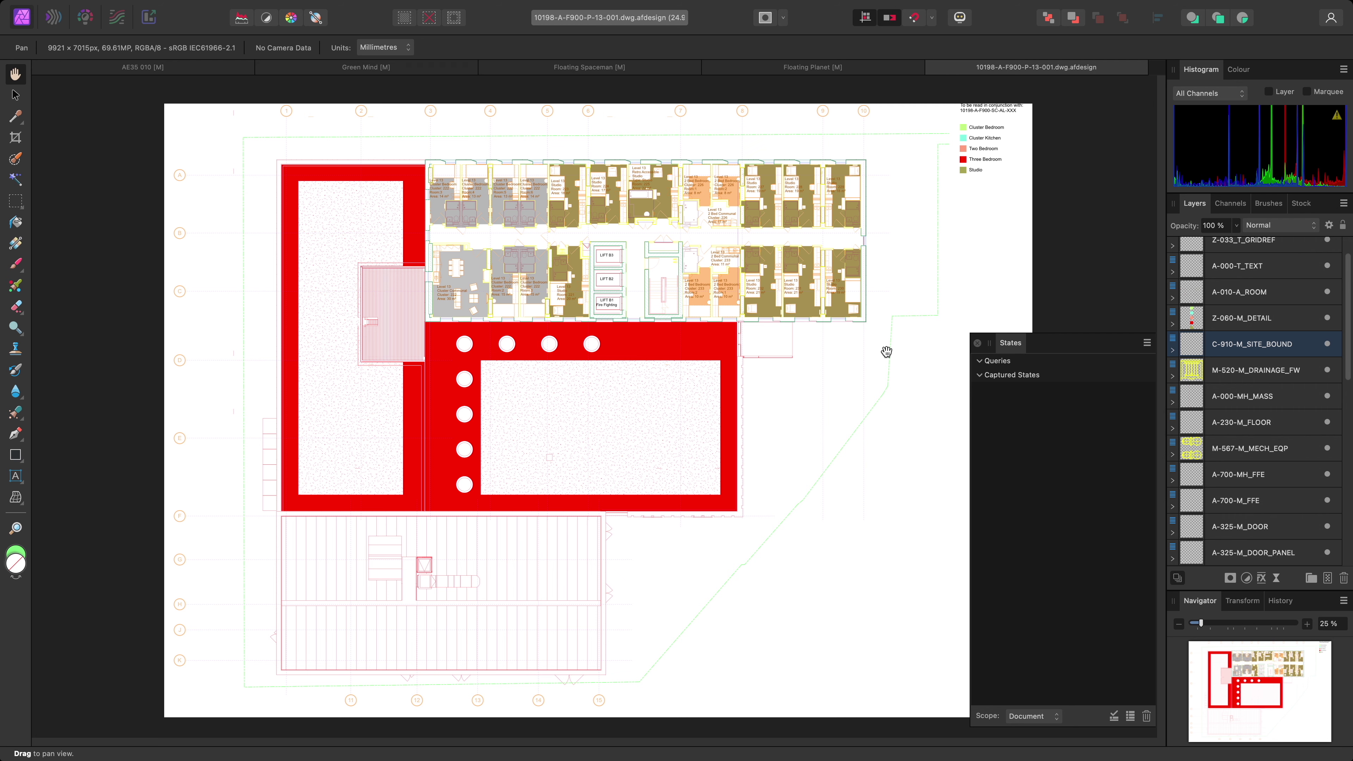
scroll(928, 255, up, 6)
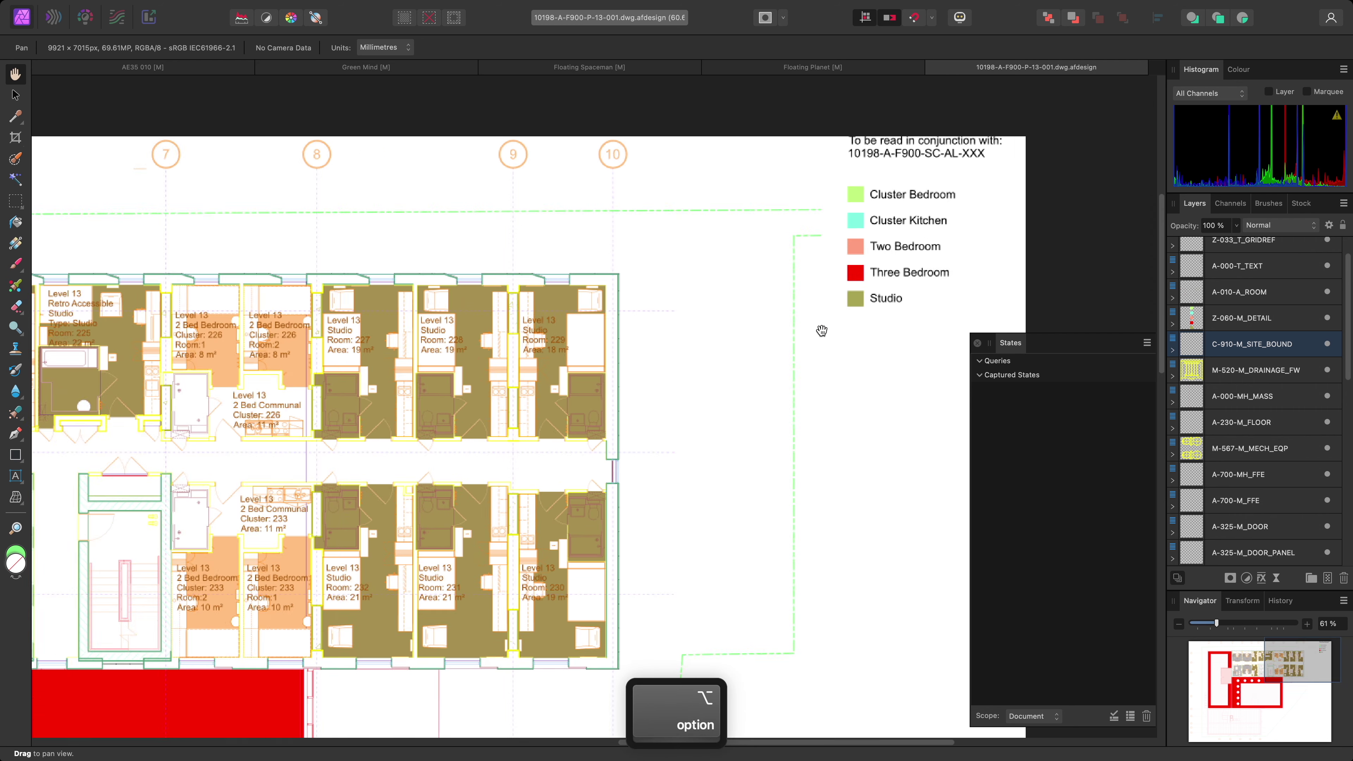
drag(738, 372, 836, 353)
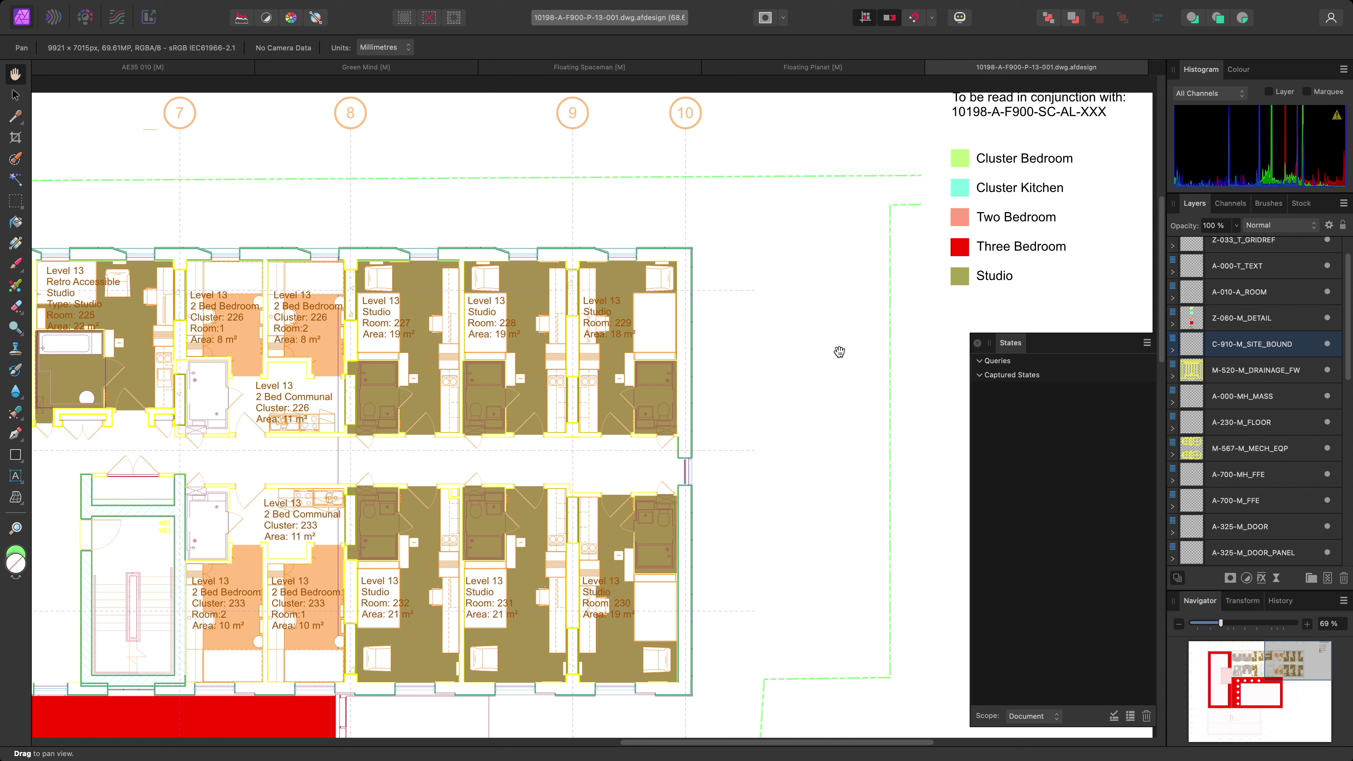
Add a Text query matching Art Text and Frame Text layer types, and toggle its visibility
click(1115, 715)
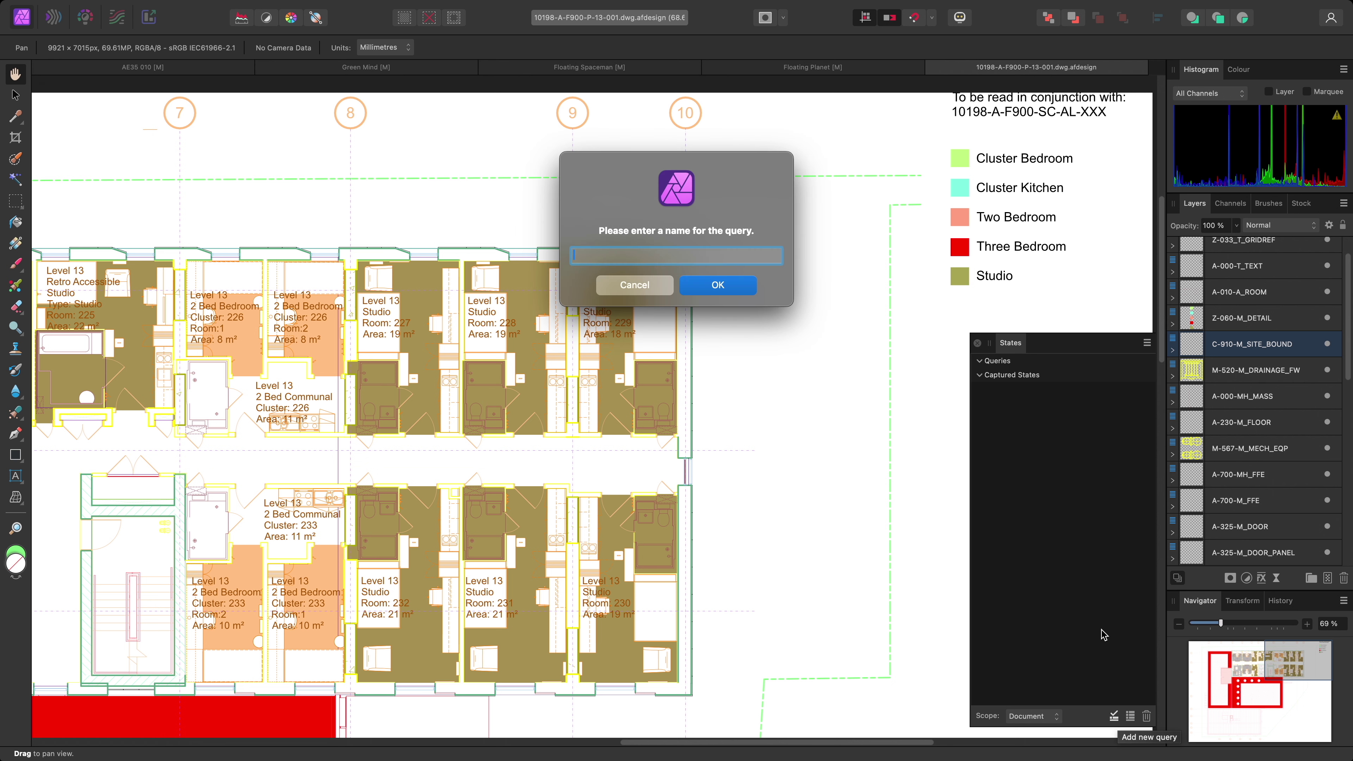
text(Text)
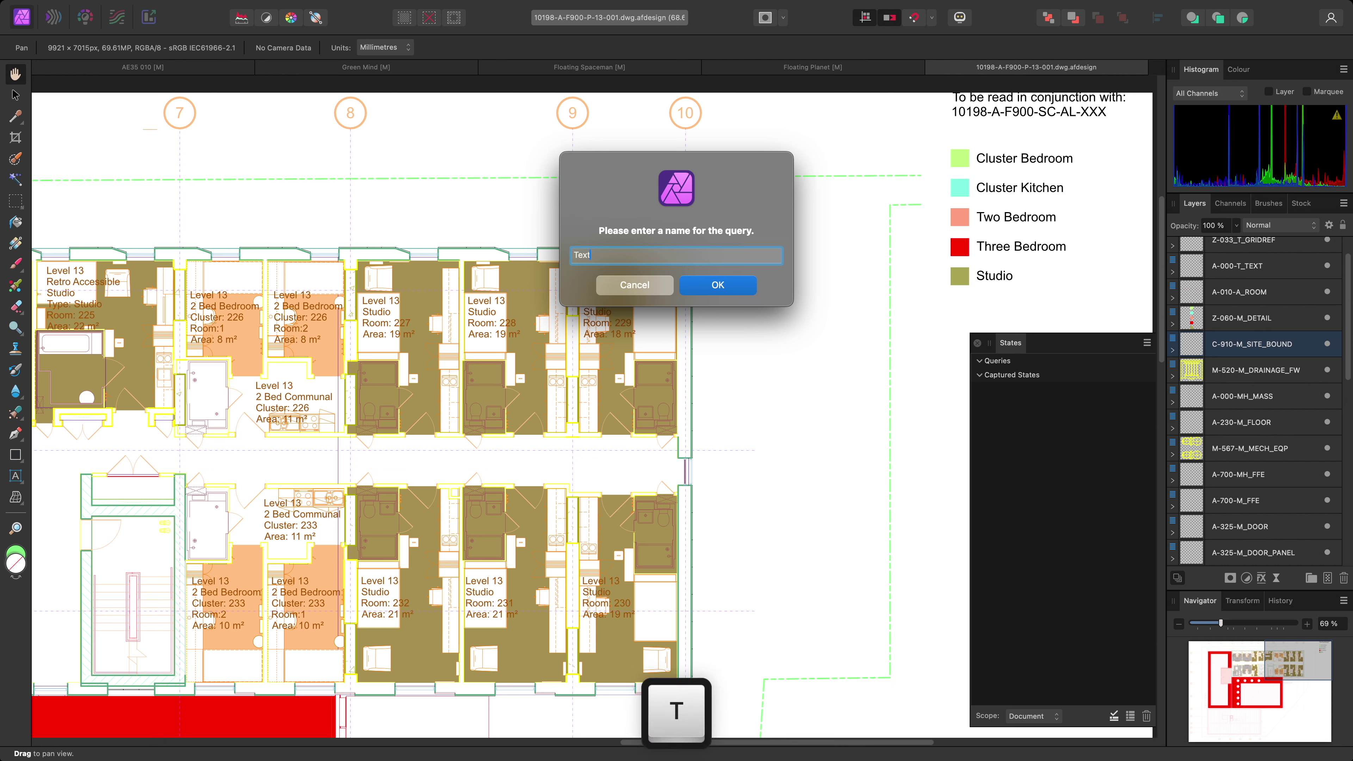
key(Return)
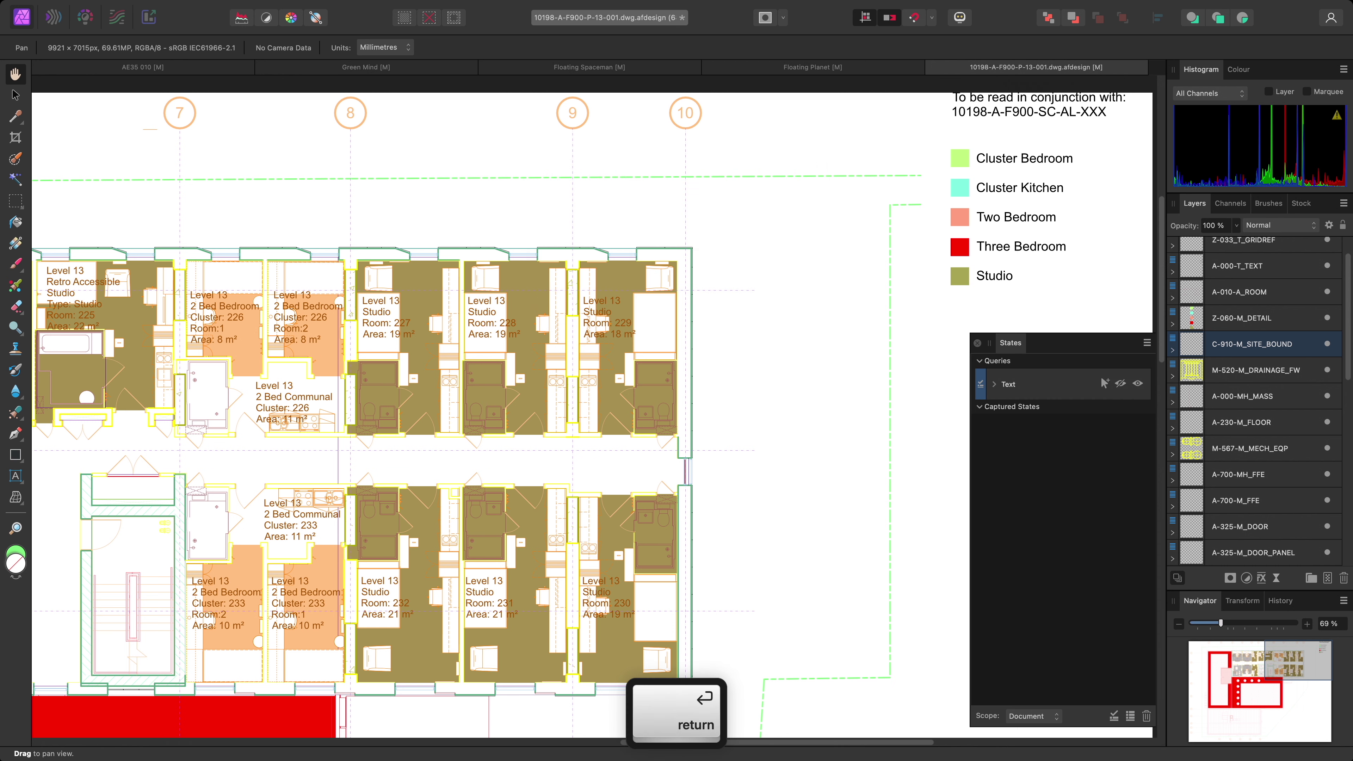
click(994, 384)
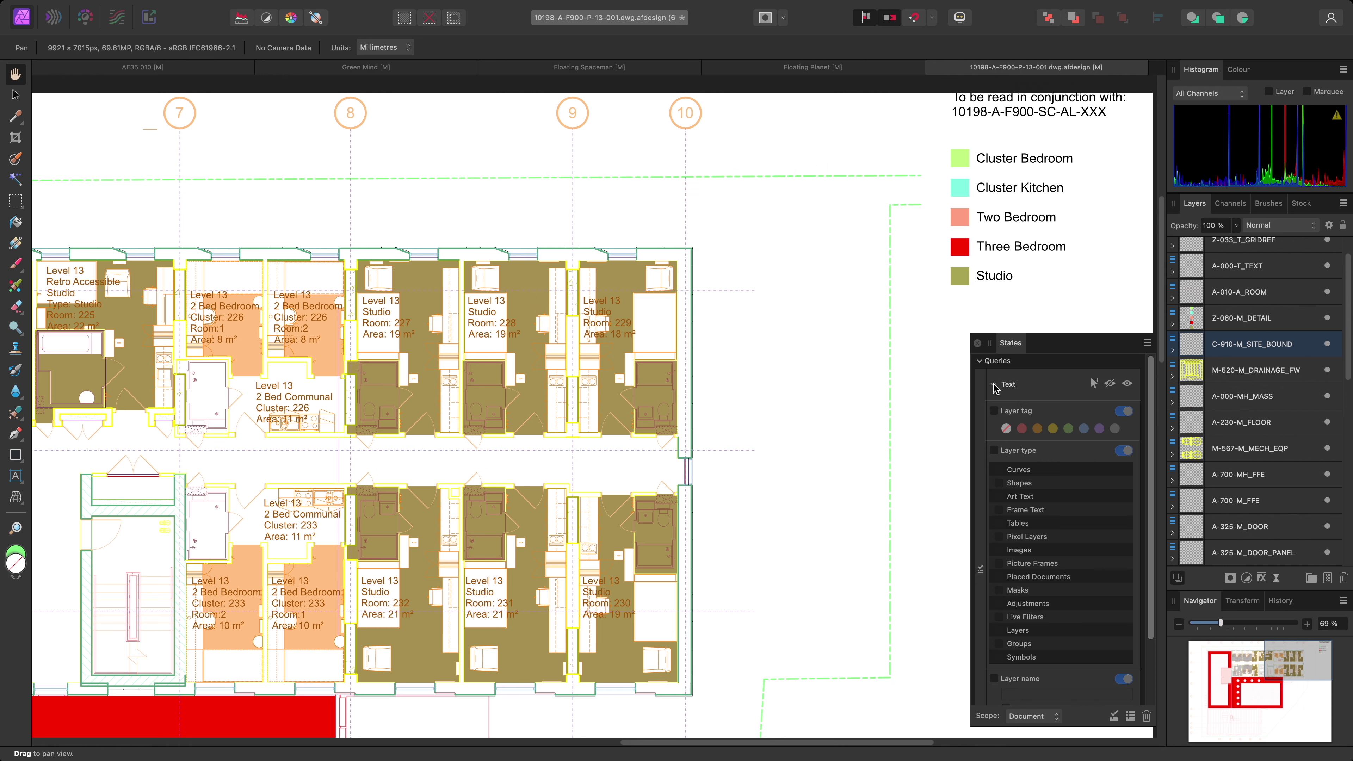
click(994, 451)
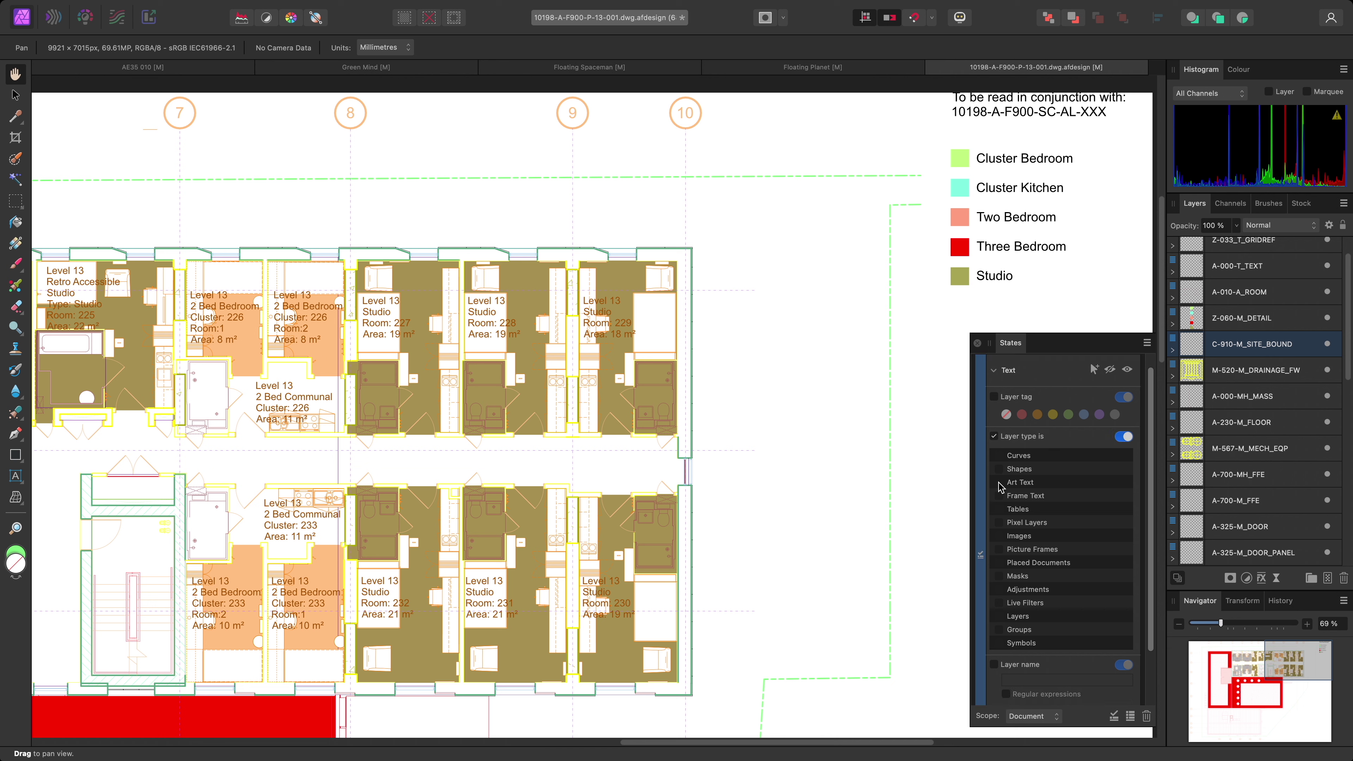
click(999, 496)
click(1110, 371)
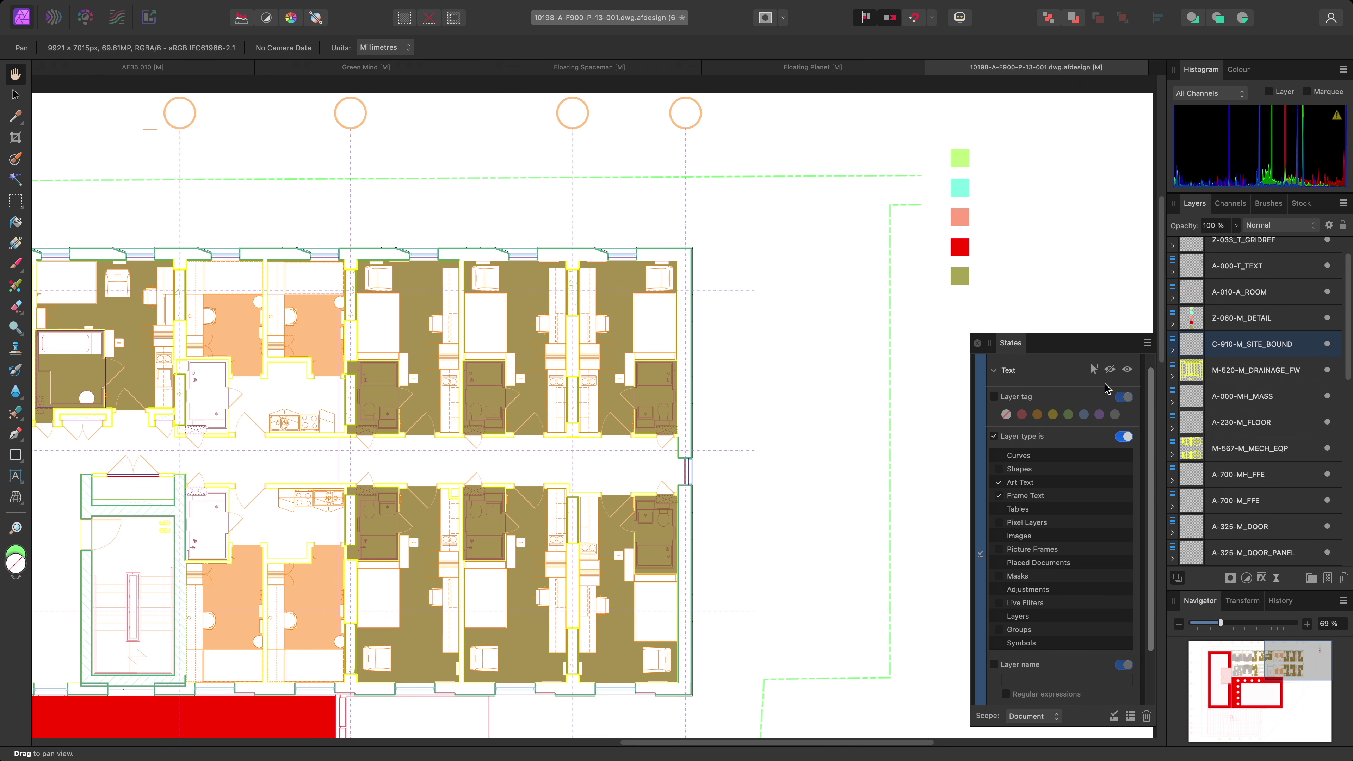
click(1127, 370)
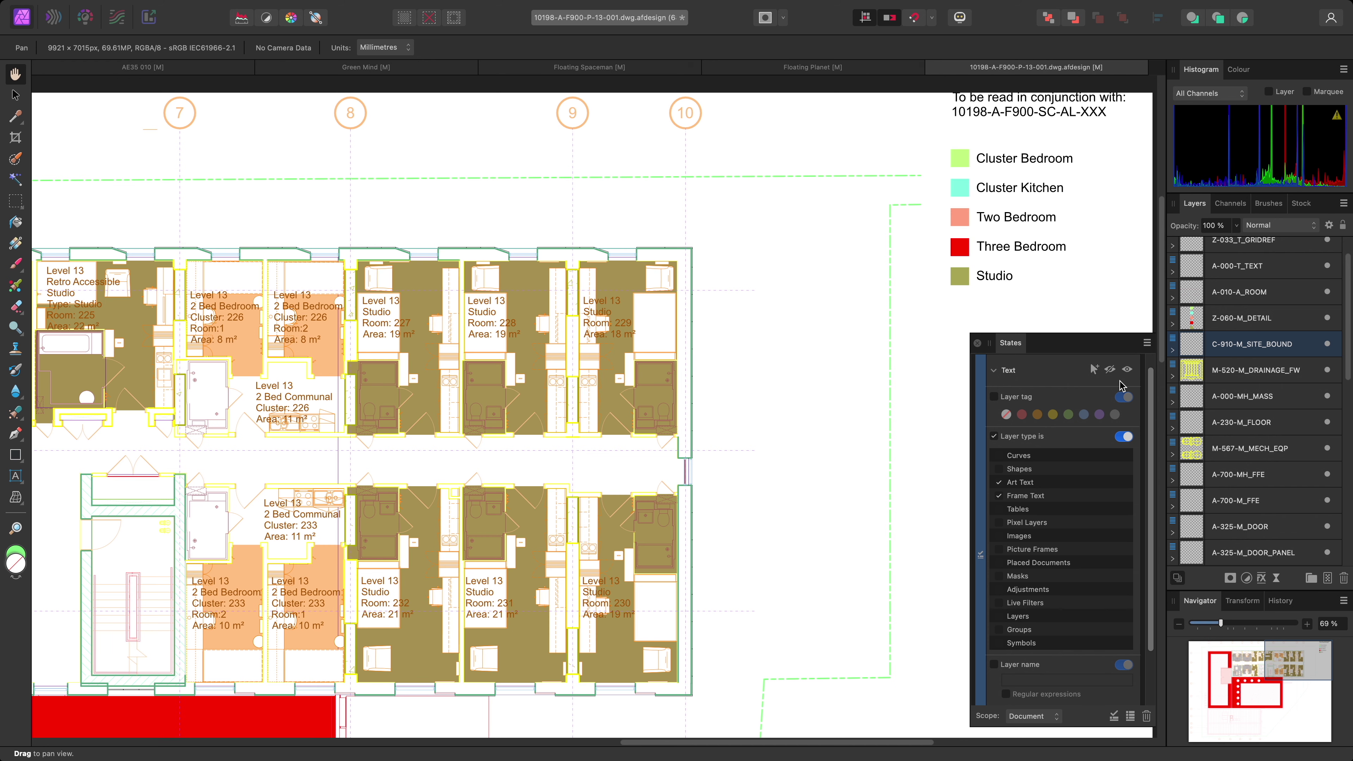
Hide the drawing's text again and create a new query named Windows and Doors
click(1110, 370)
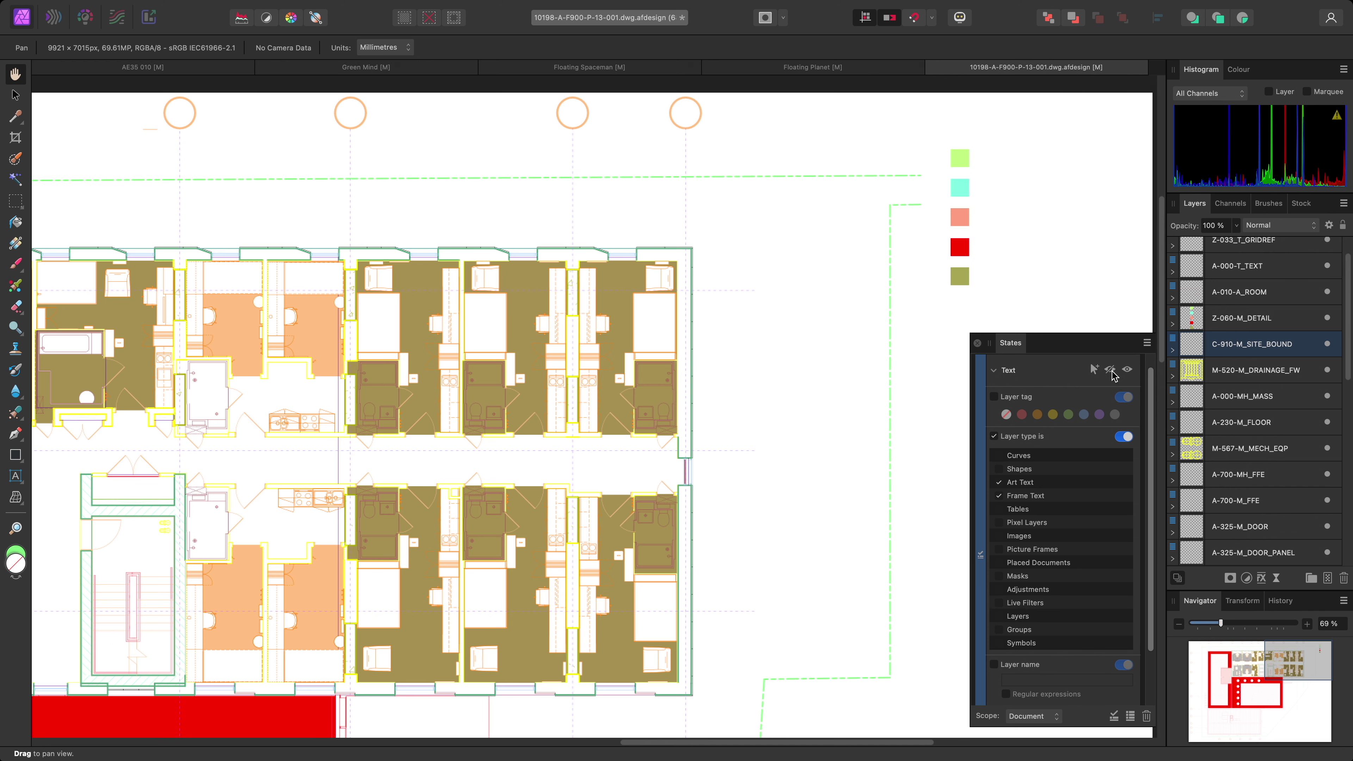
click(1114, 715)
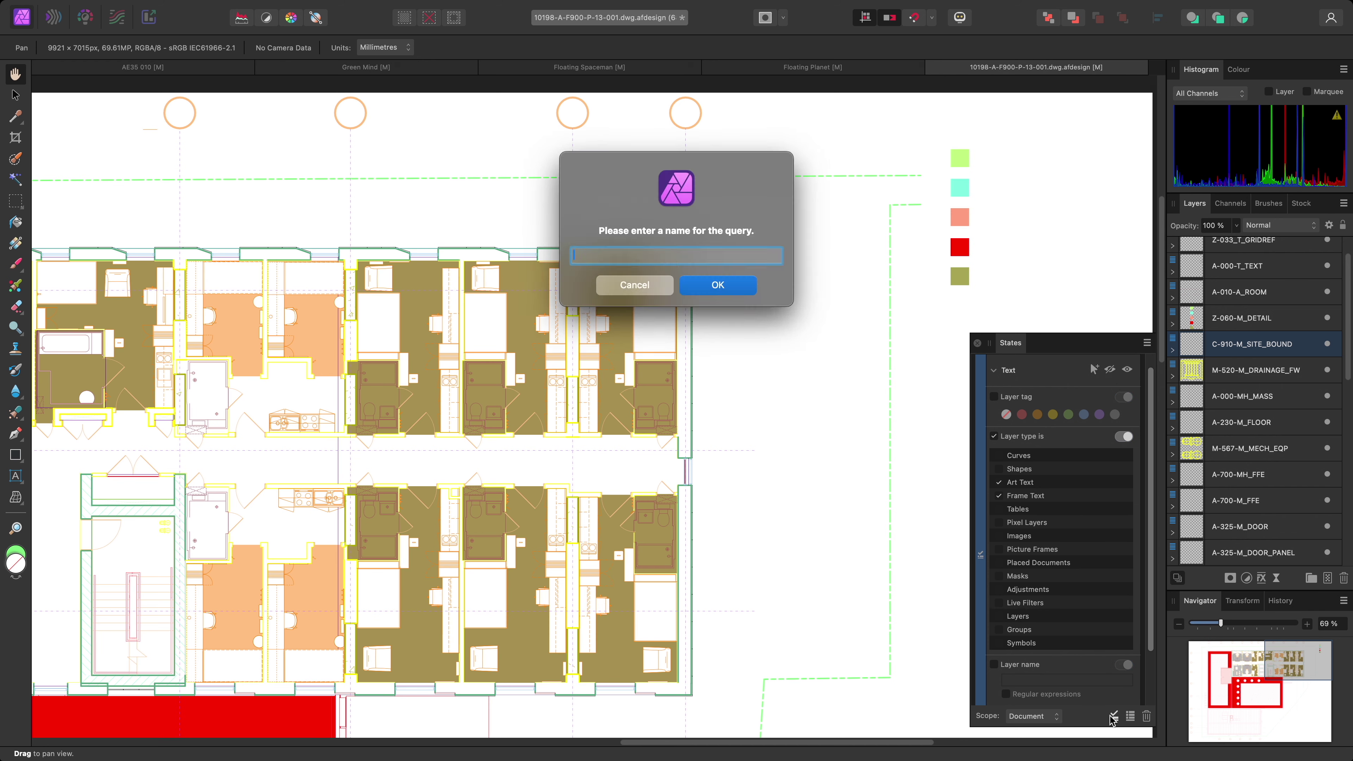
text(Windows and Doors)
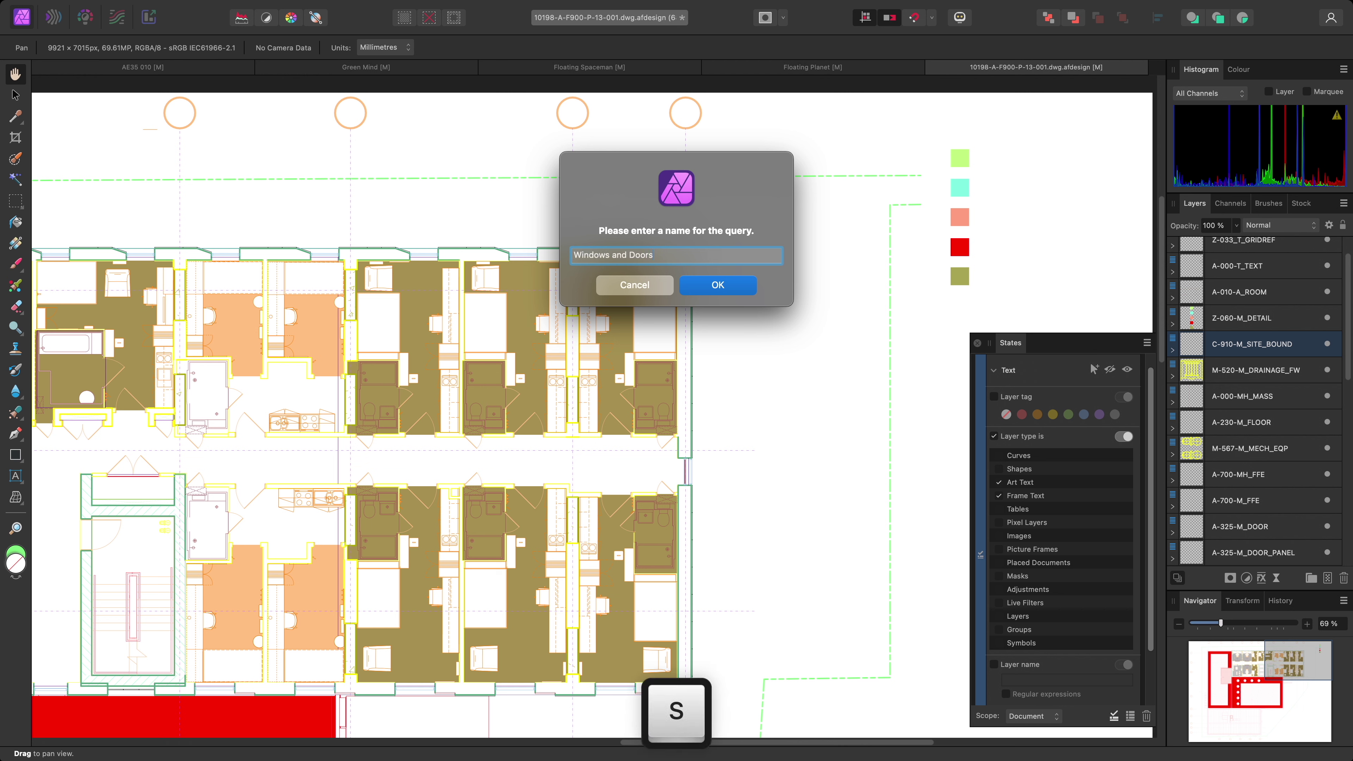
key(Return)
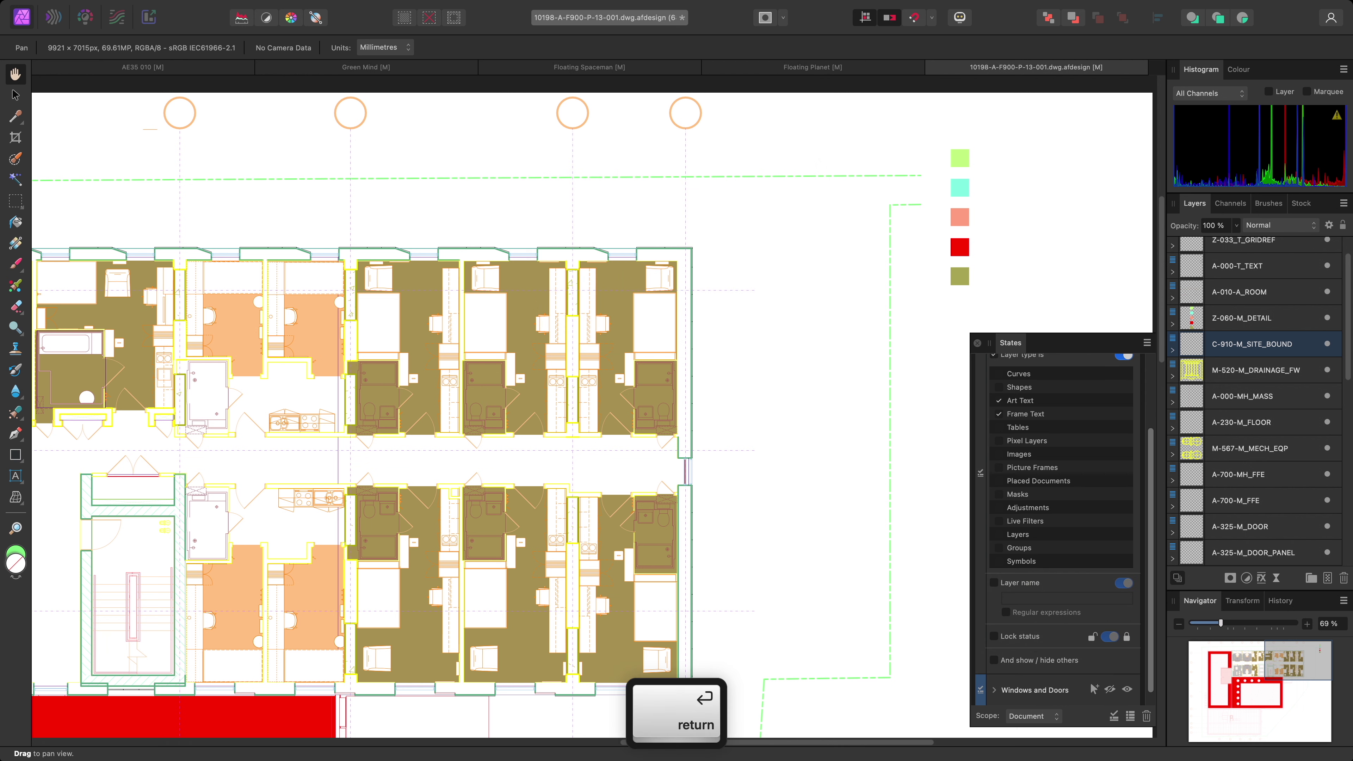
Set the Windows and Doors query to match layer name regex WINDOW|DOOR, then hide those layers
scroll(1073, 625, up, 5)
click(995, 416)
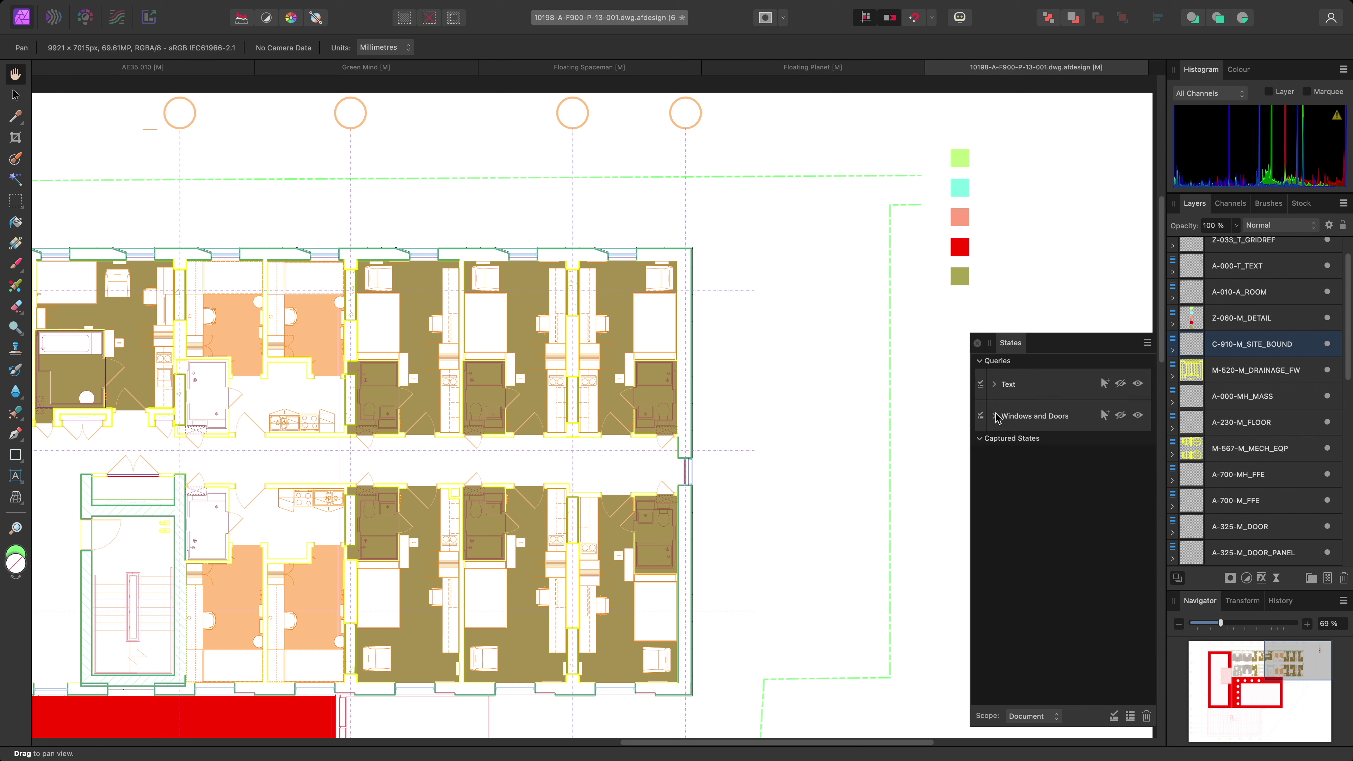
click(996, 417)
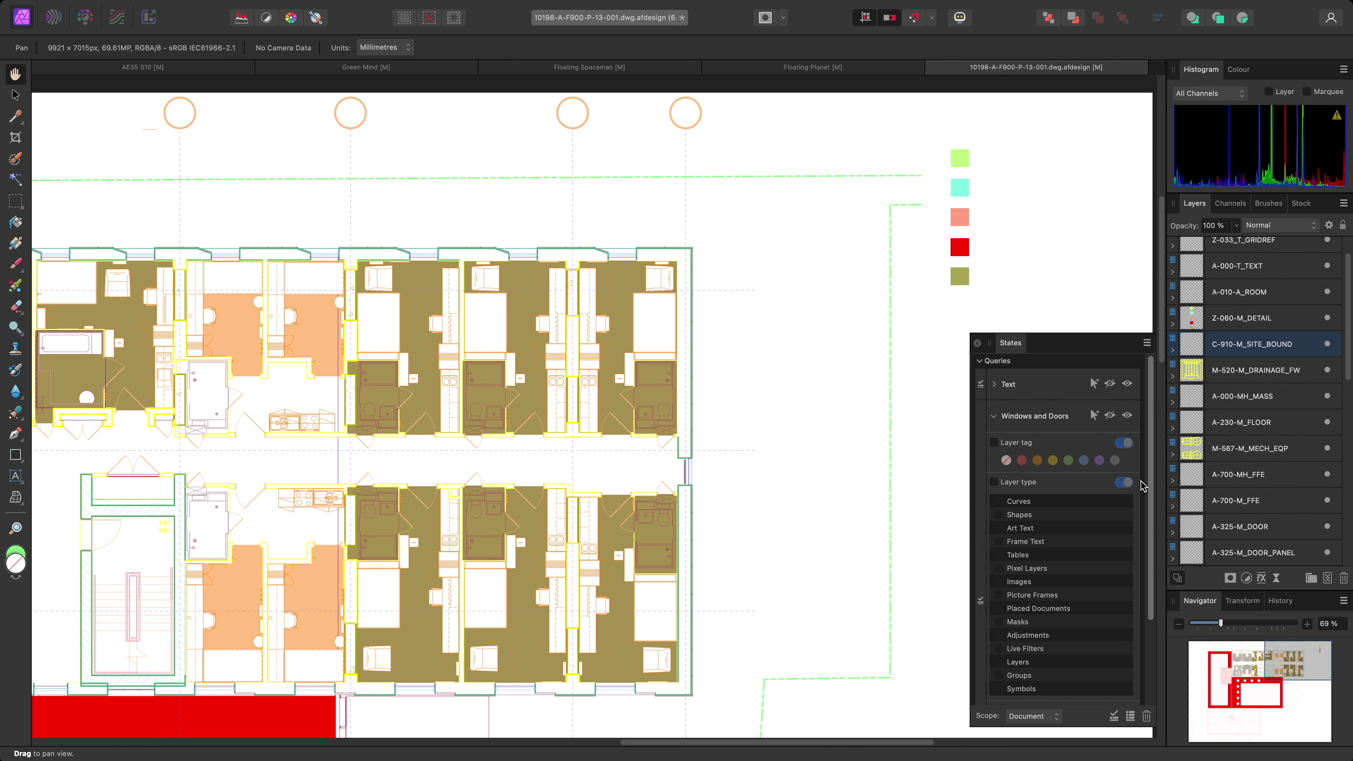
scroll(1081, 533, down, 4)
click(1023, 615)
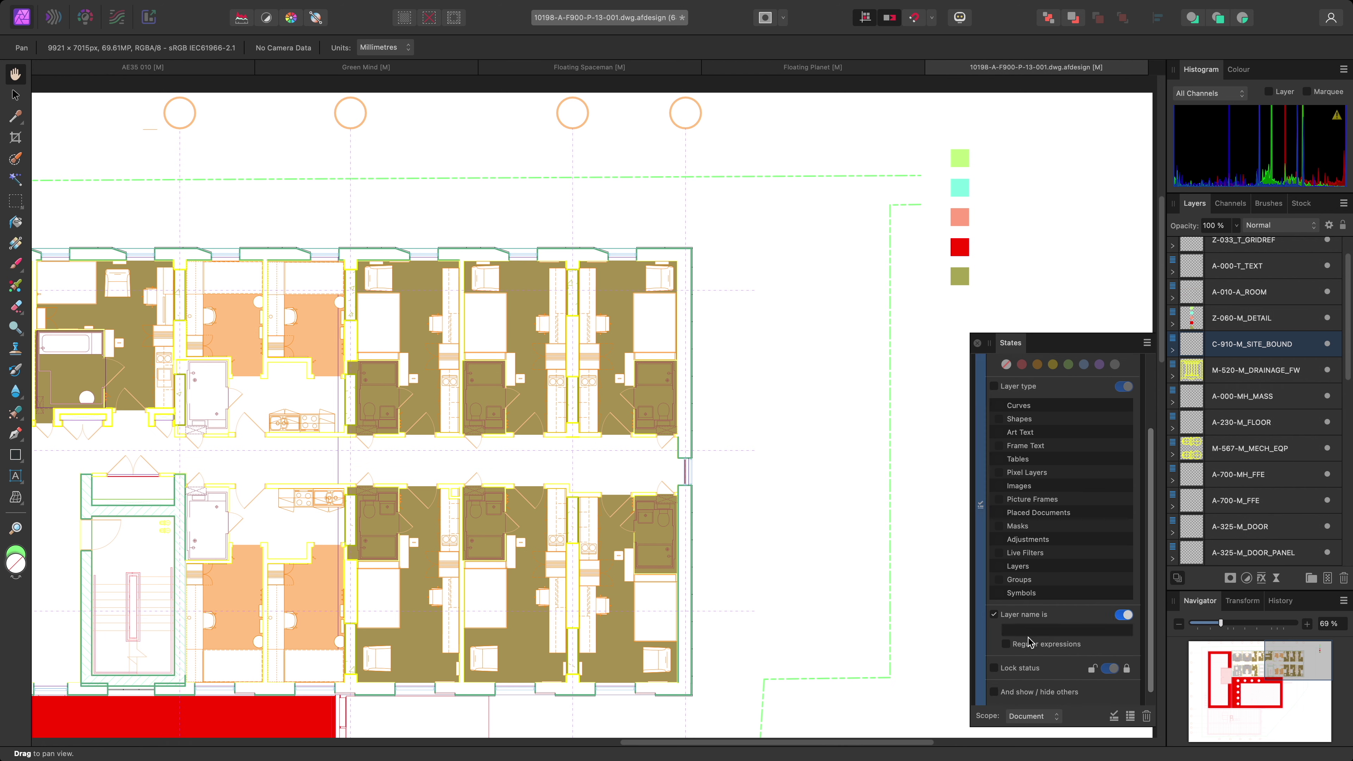
click(1036, 630)
key(Caps_Lock)
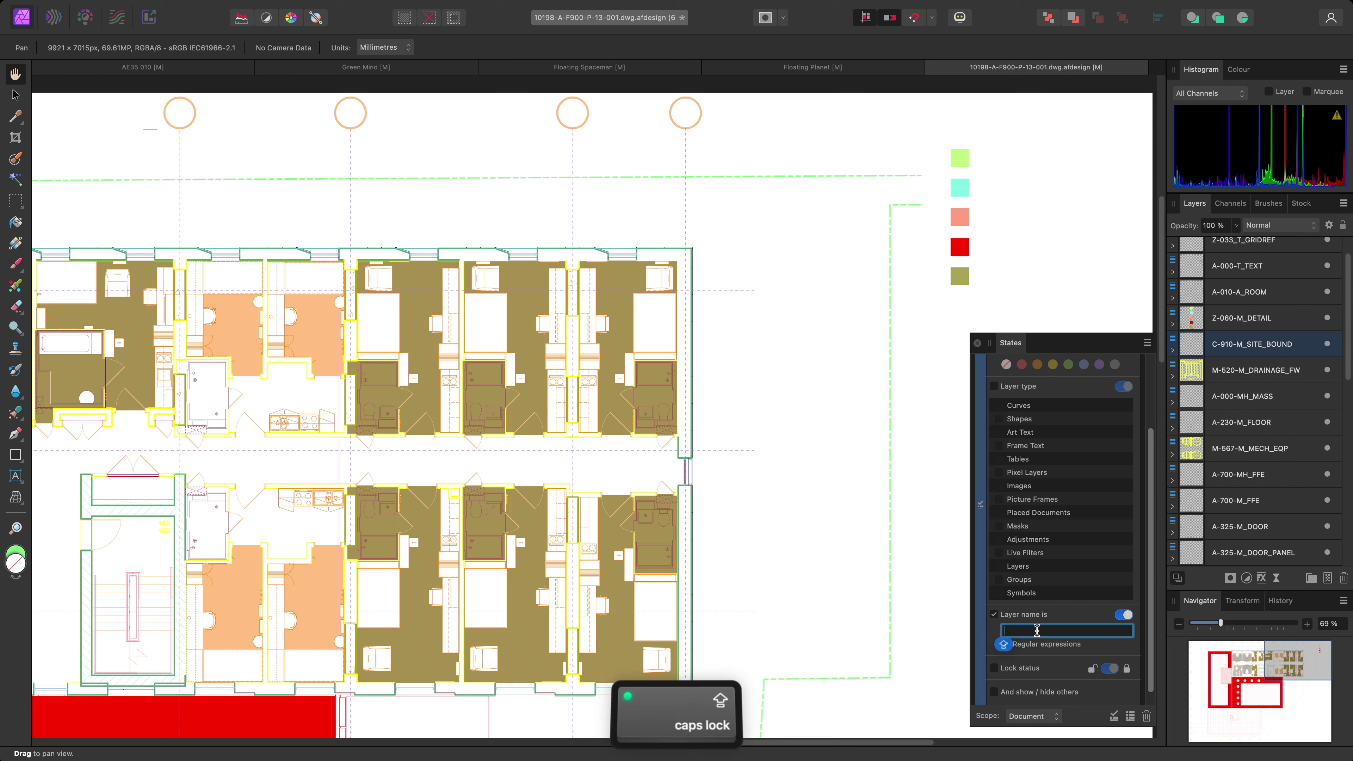
text(WINDOW)
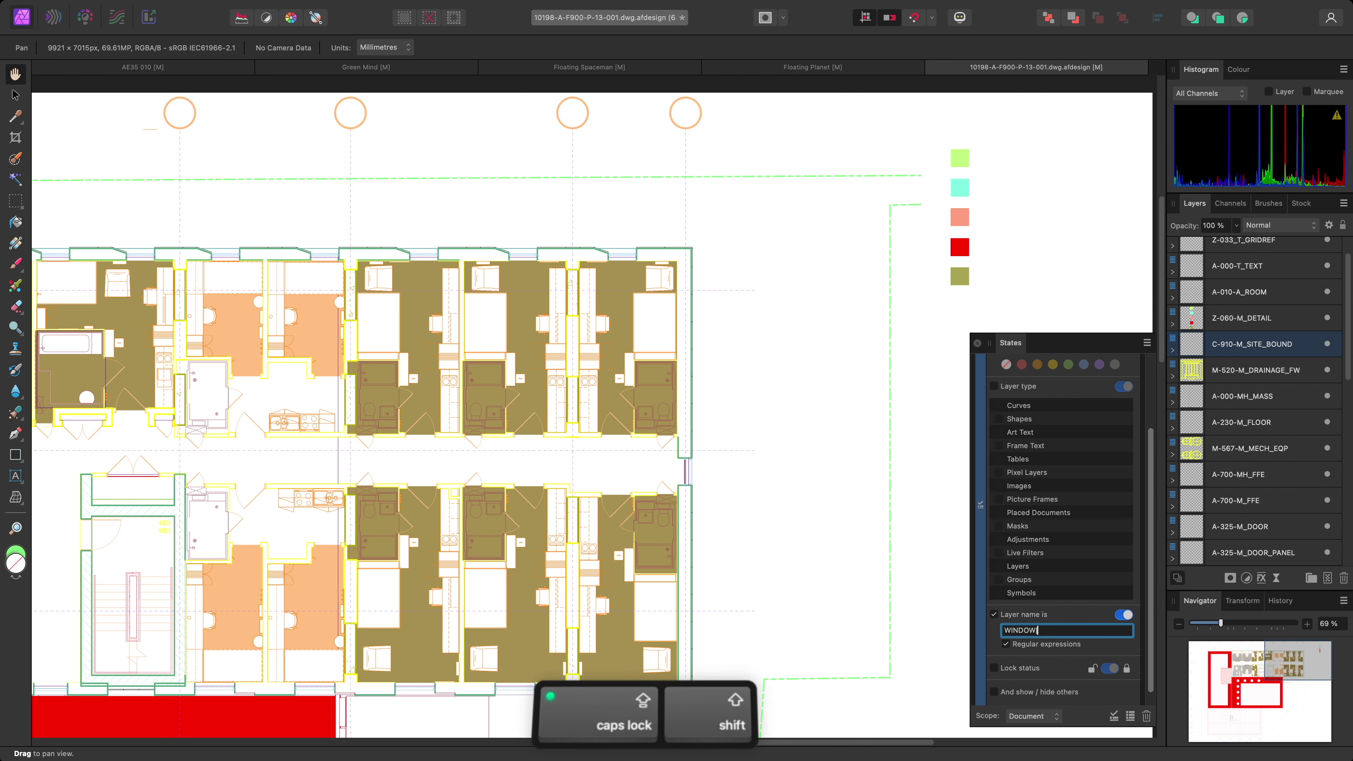
text(|DOOR)
key(Return)
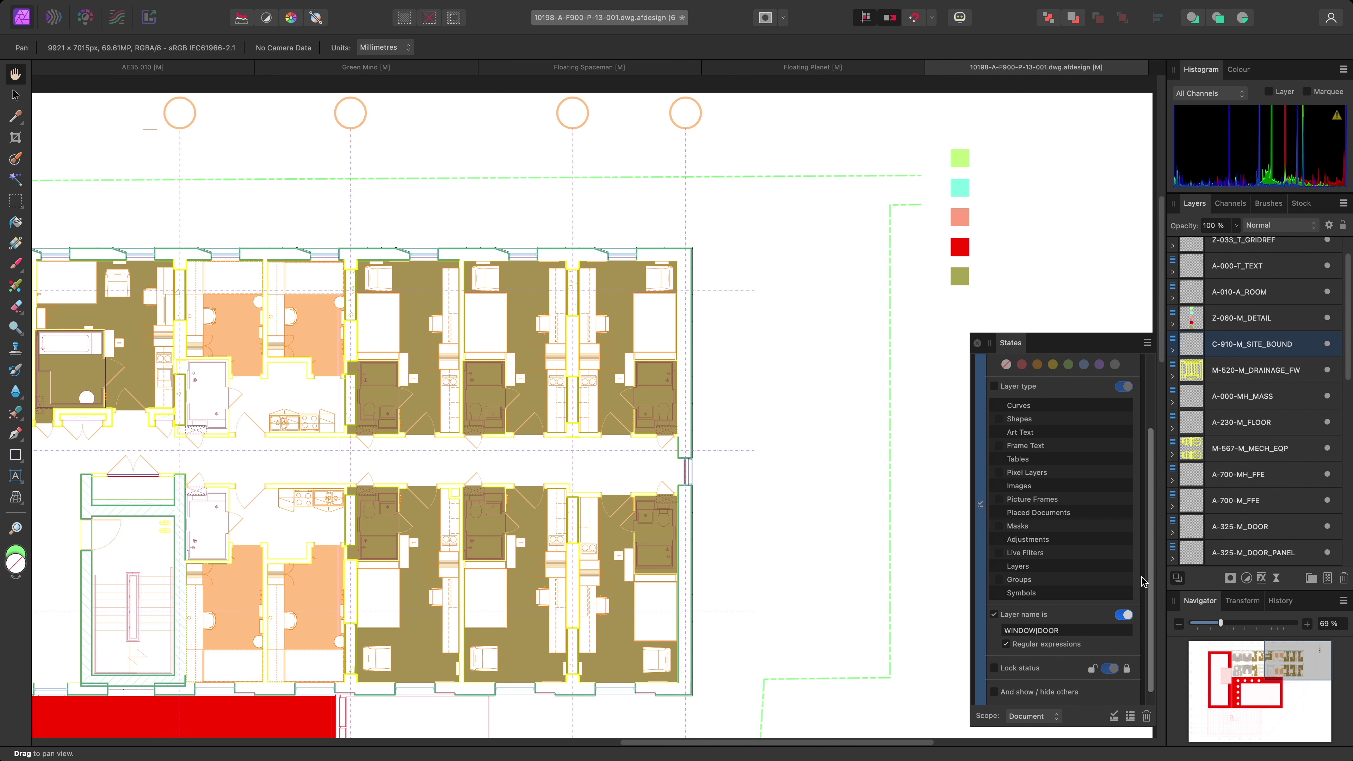
scroll(1116, 428, up, 3)
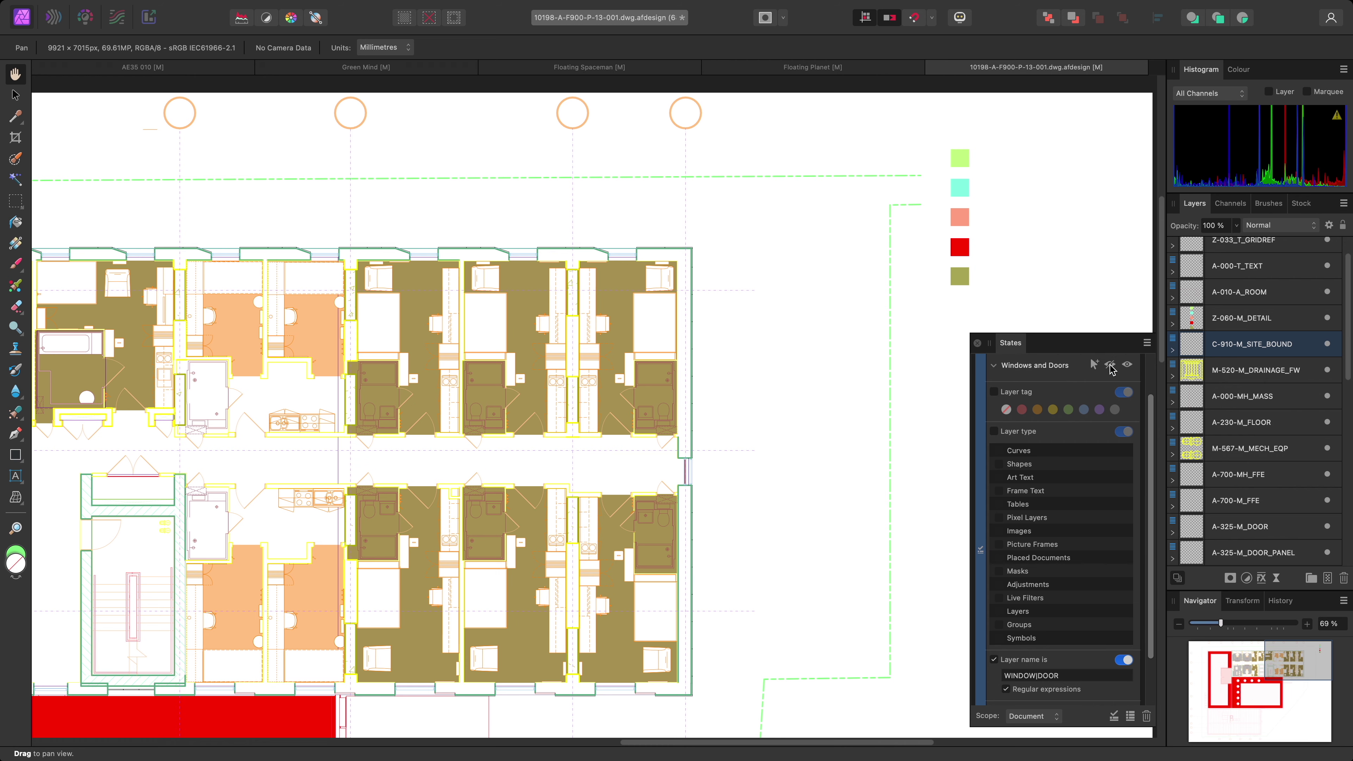
click(1110, 367)
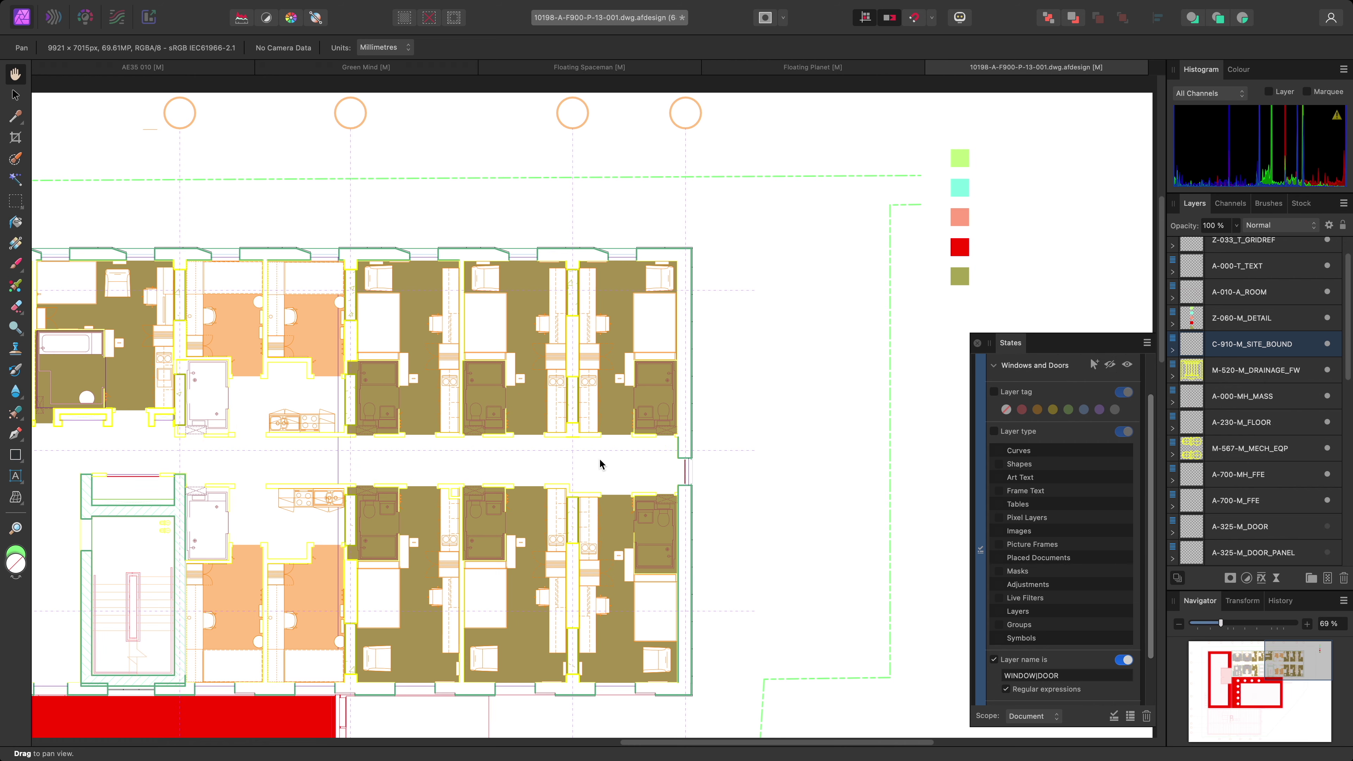
Pan the floor plan and toggle the window and door layers shown, then hidden again
drag(591, 459, 732, 437)
scroll(631, 448, up, 5)
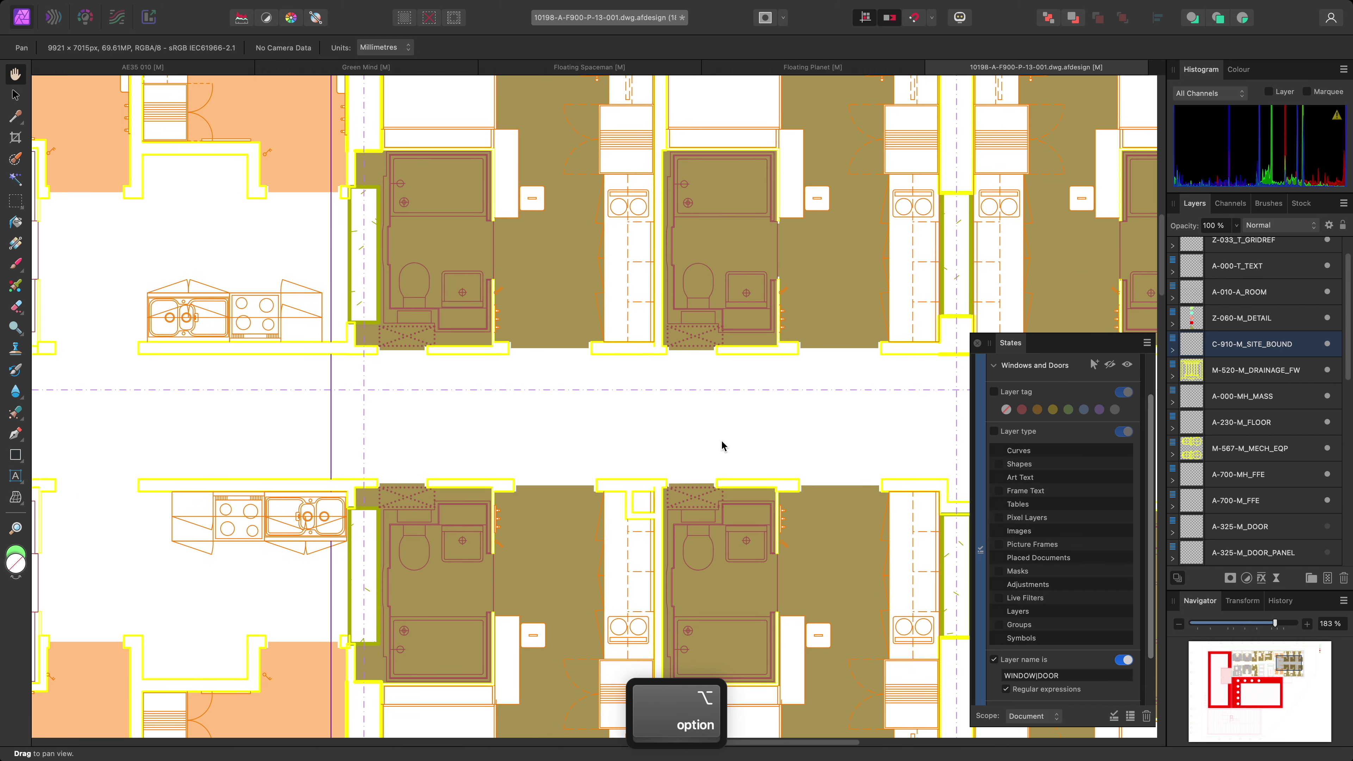
click(1127, 364)
click(1111, 366)
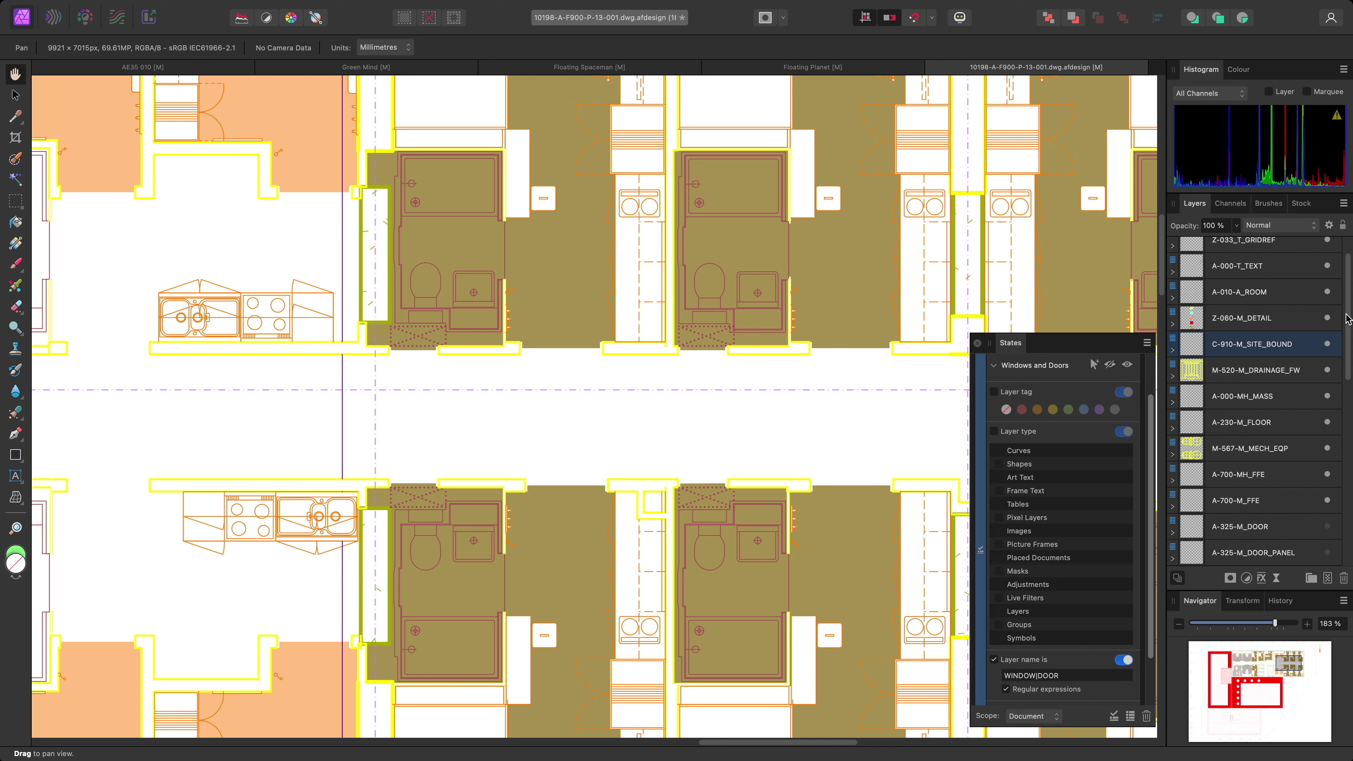
drag(1348, 320, 1350, 436)
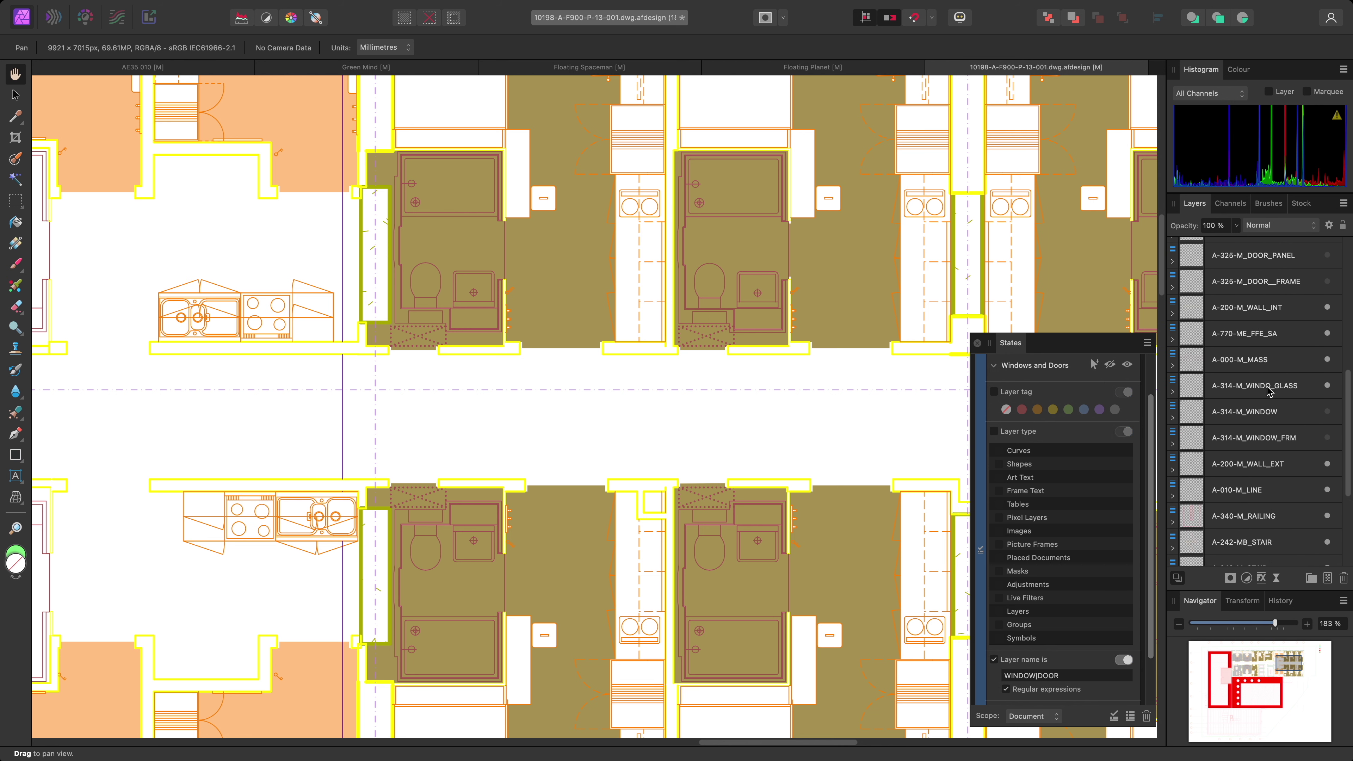
Change the pattern to WINDO|DOOR and hide the matches, including the window glass
click(1037, 673)
key(BackSpace)
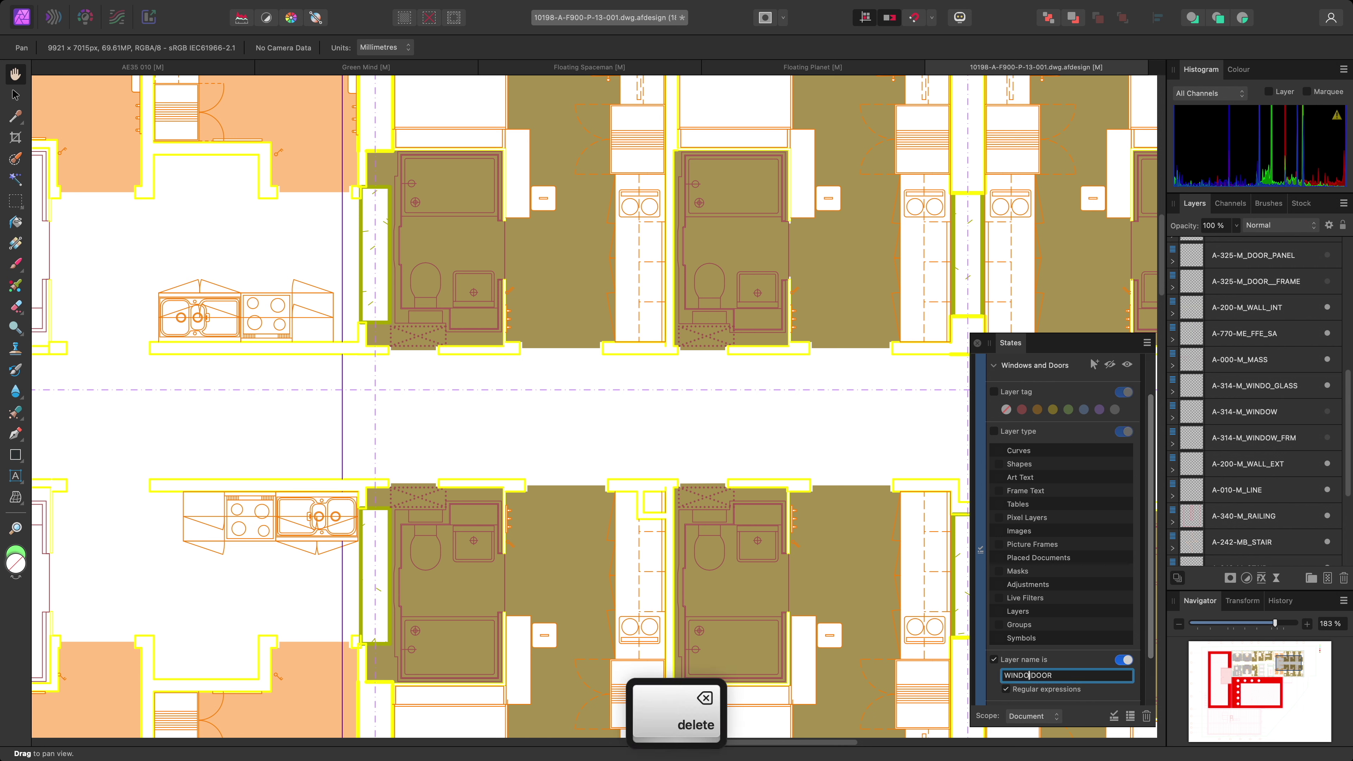
text(|)
key(Return)
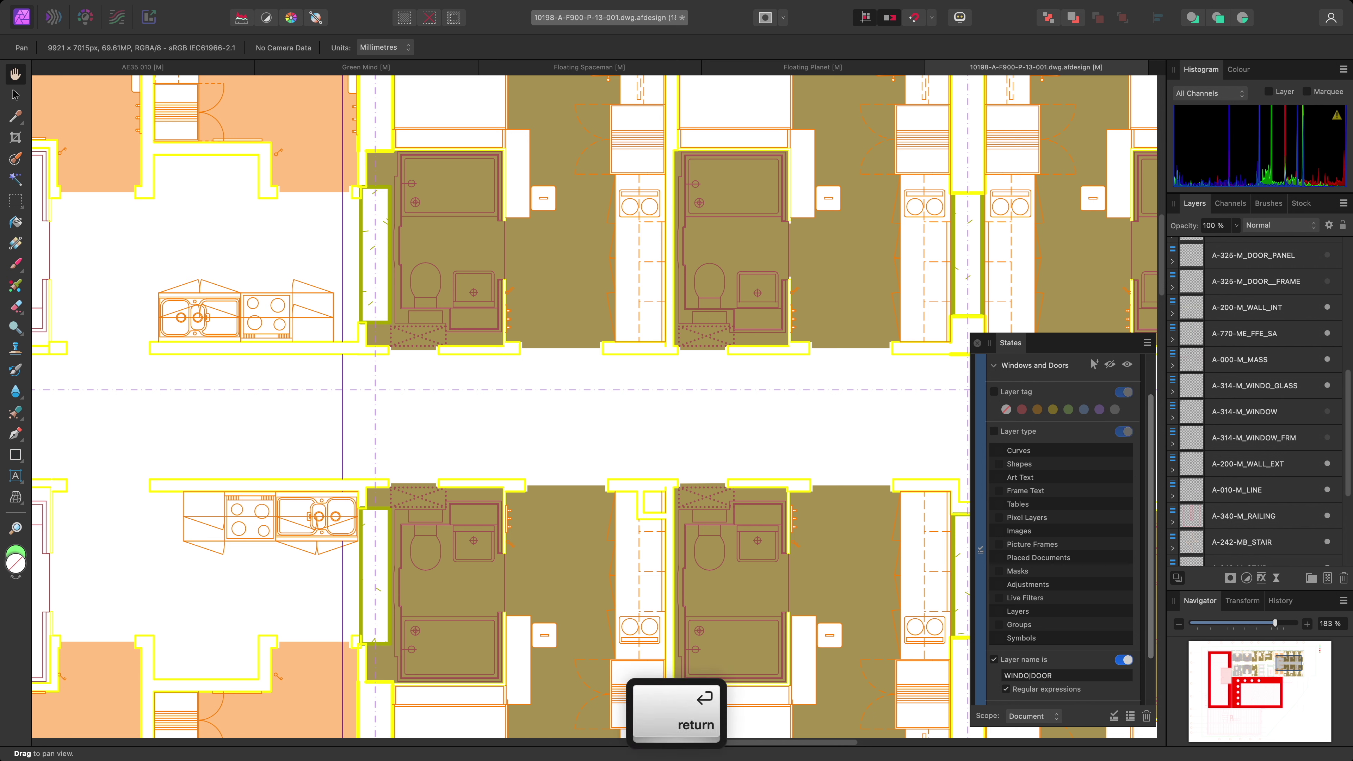
click(1109, 366)
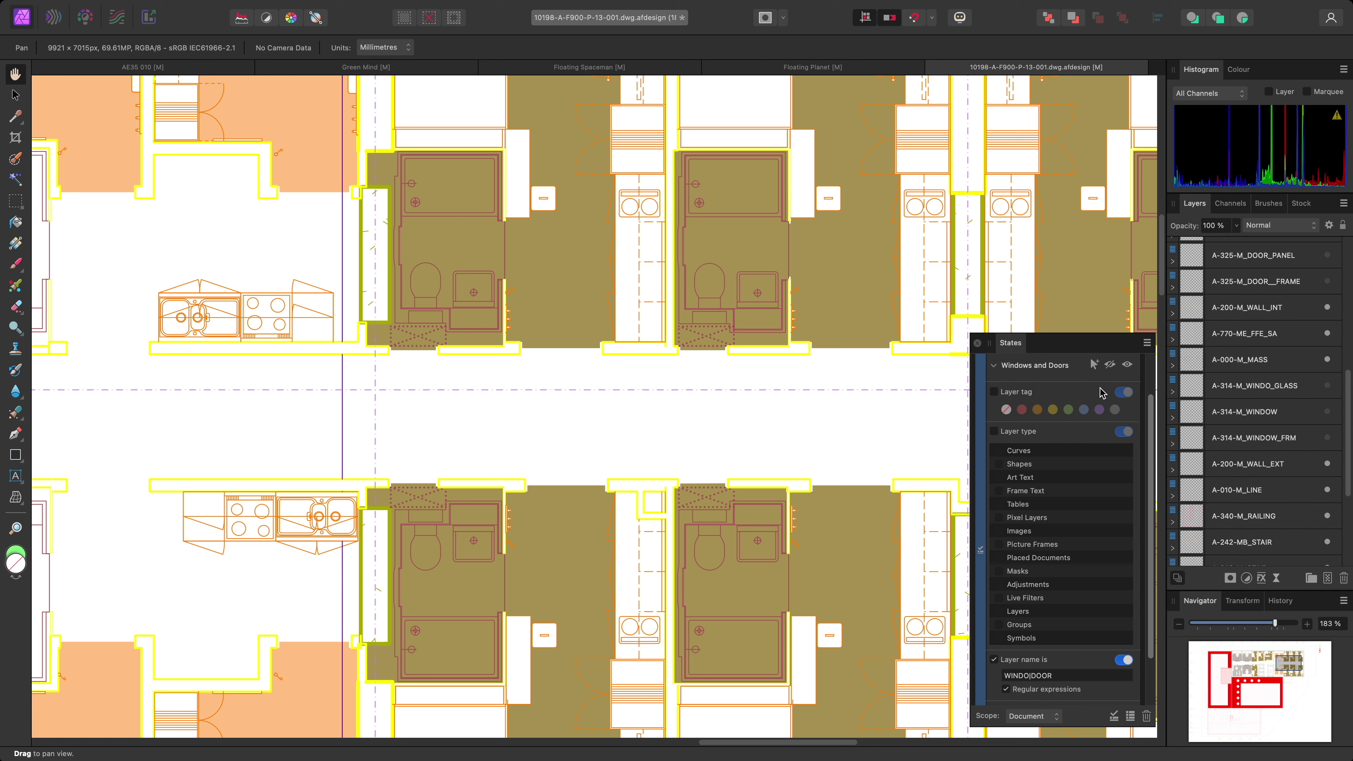
Collapse the Windows and Doors query and create a new query named 'Hatches'
click(993, 366)
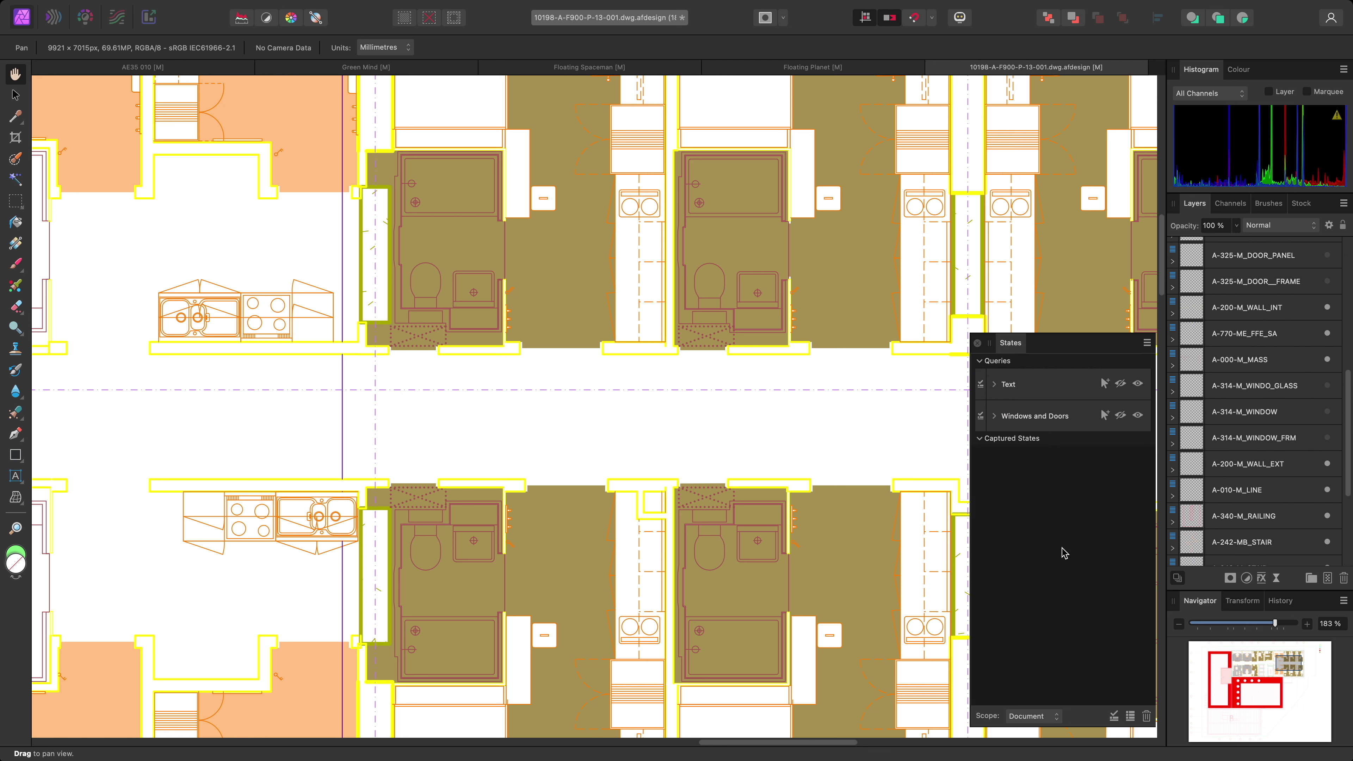
click(1114, 716)
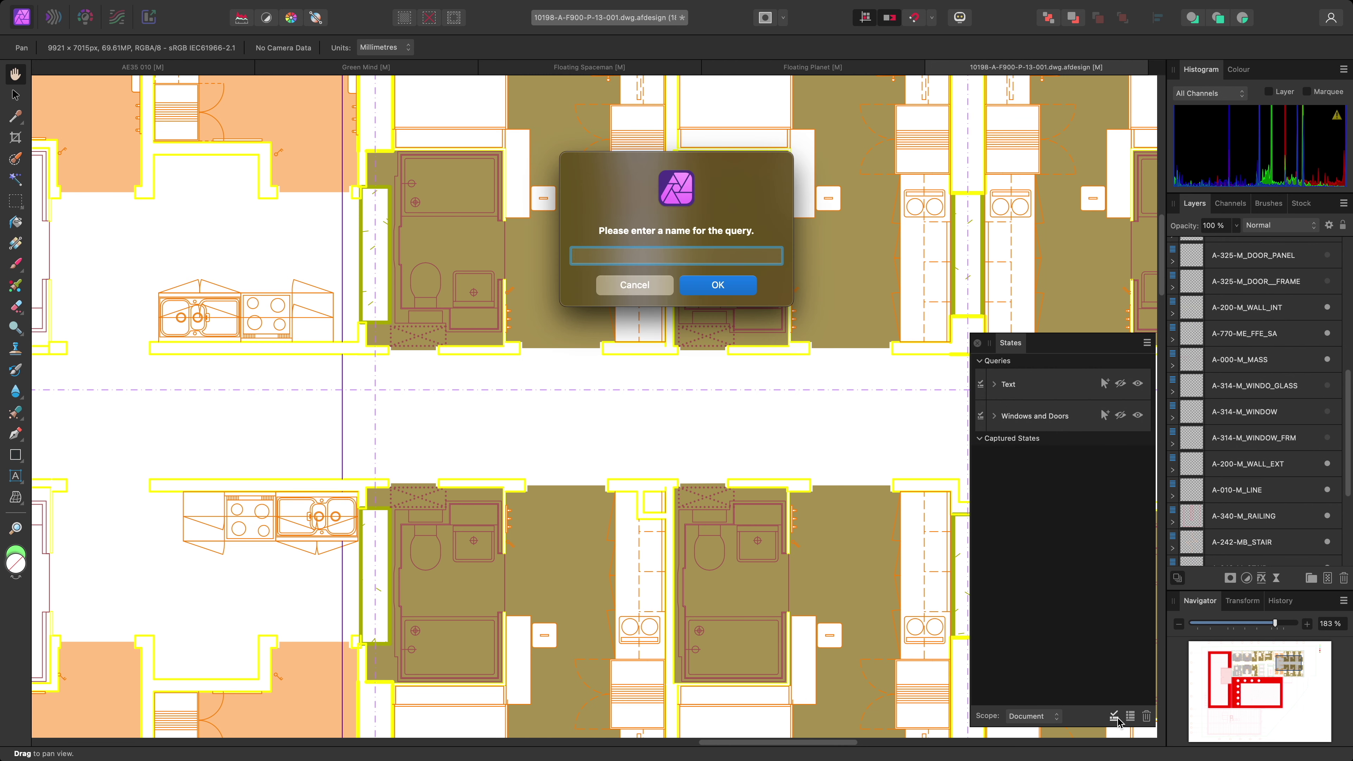
text(Hatches)
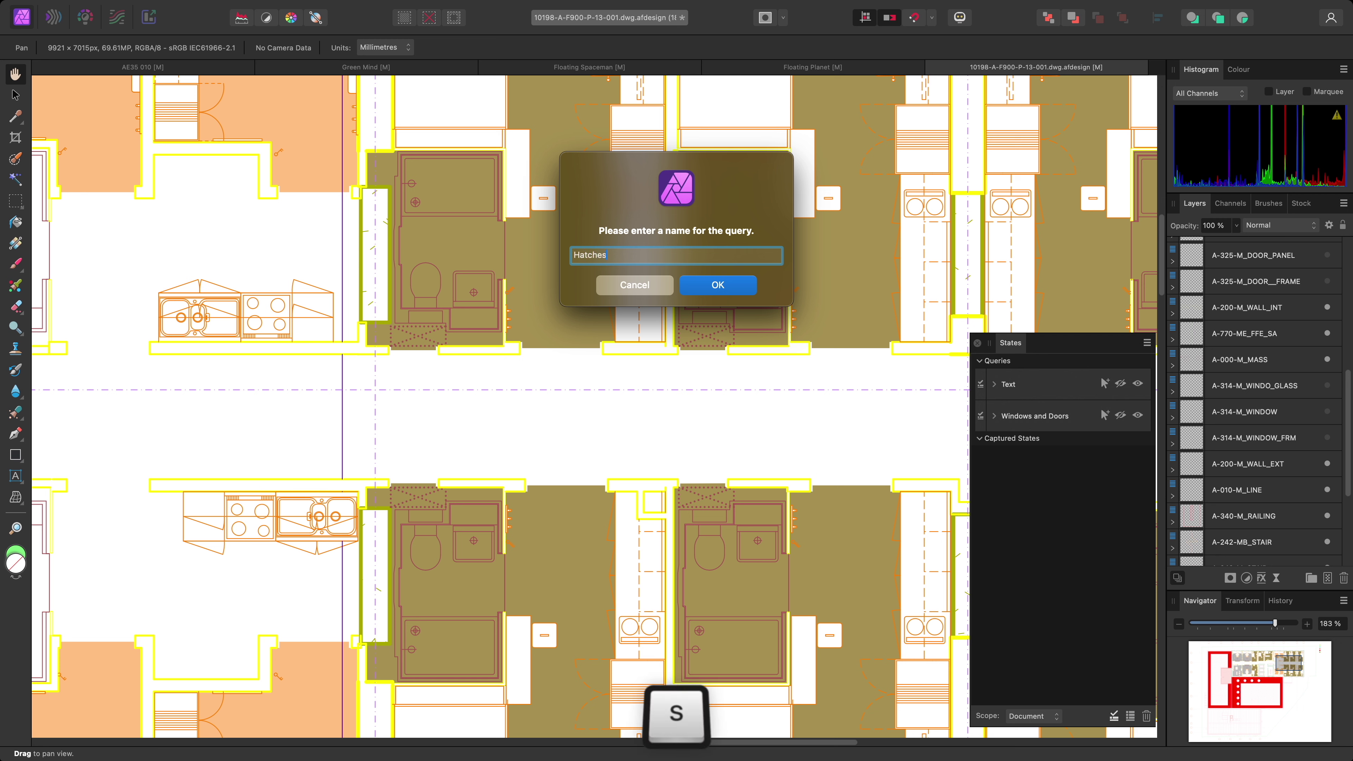
key(Return)
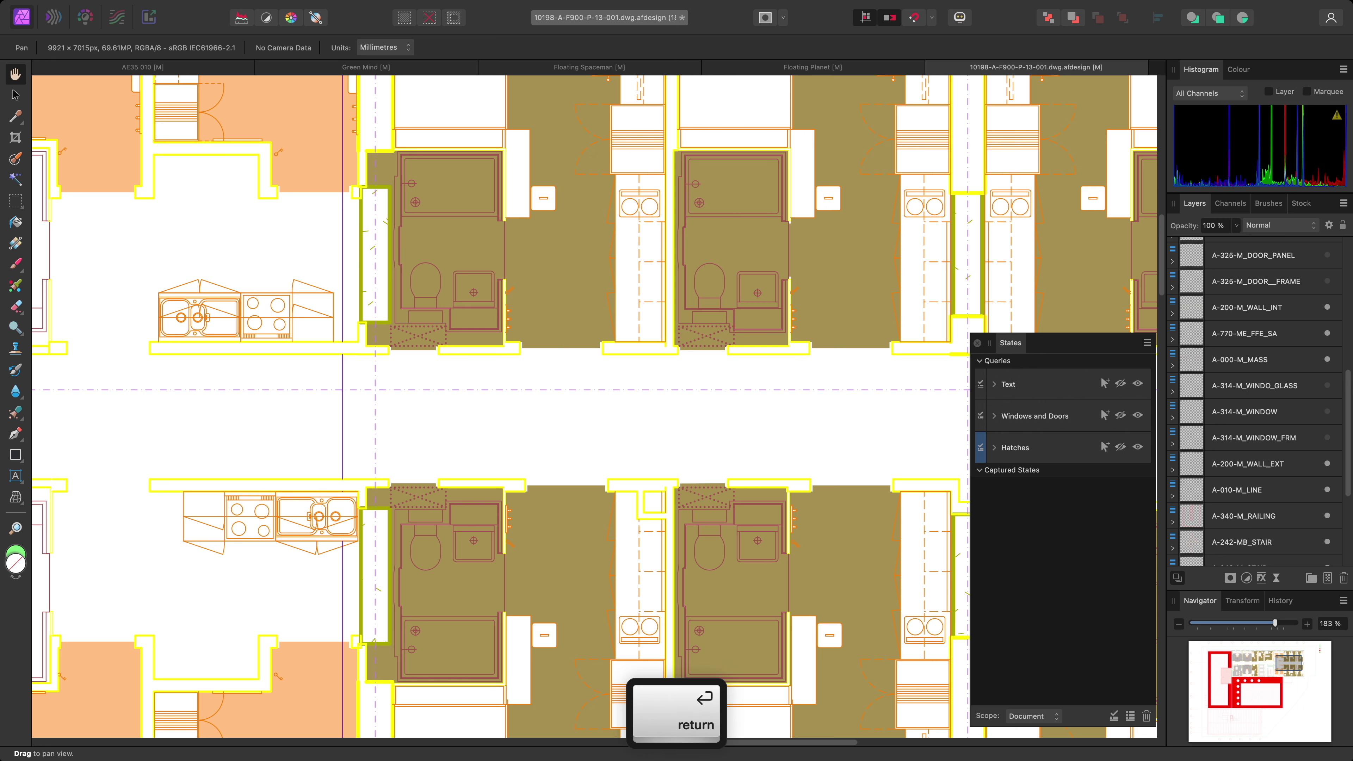
Set the Hatches query to match layers whose name is HATCH
click(994, 448)
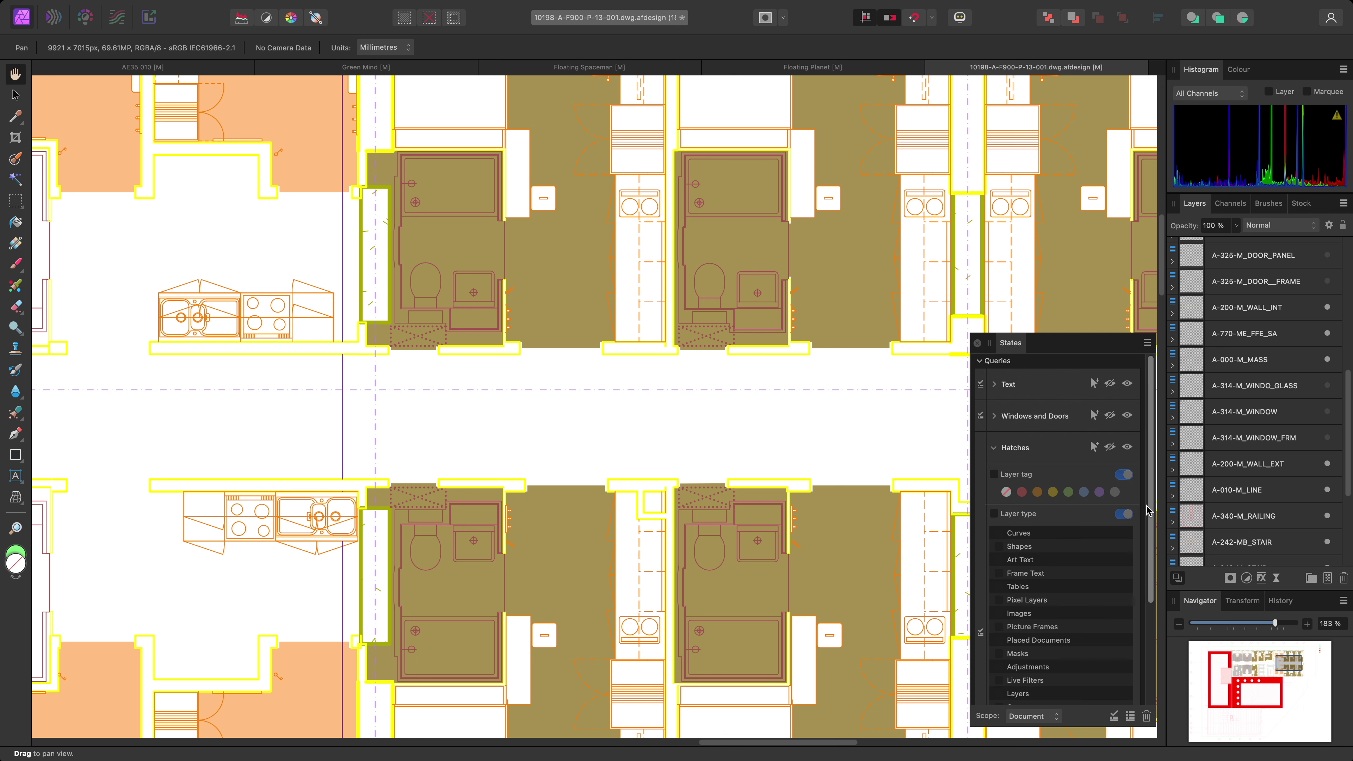
drag(1151, 511, 1156, 570)
scroll(1156, 570, down, 2)
click(994, 621)
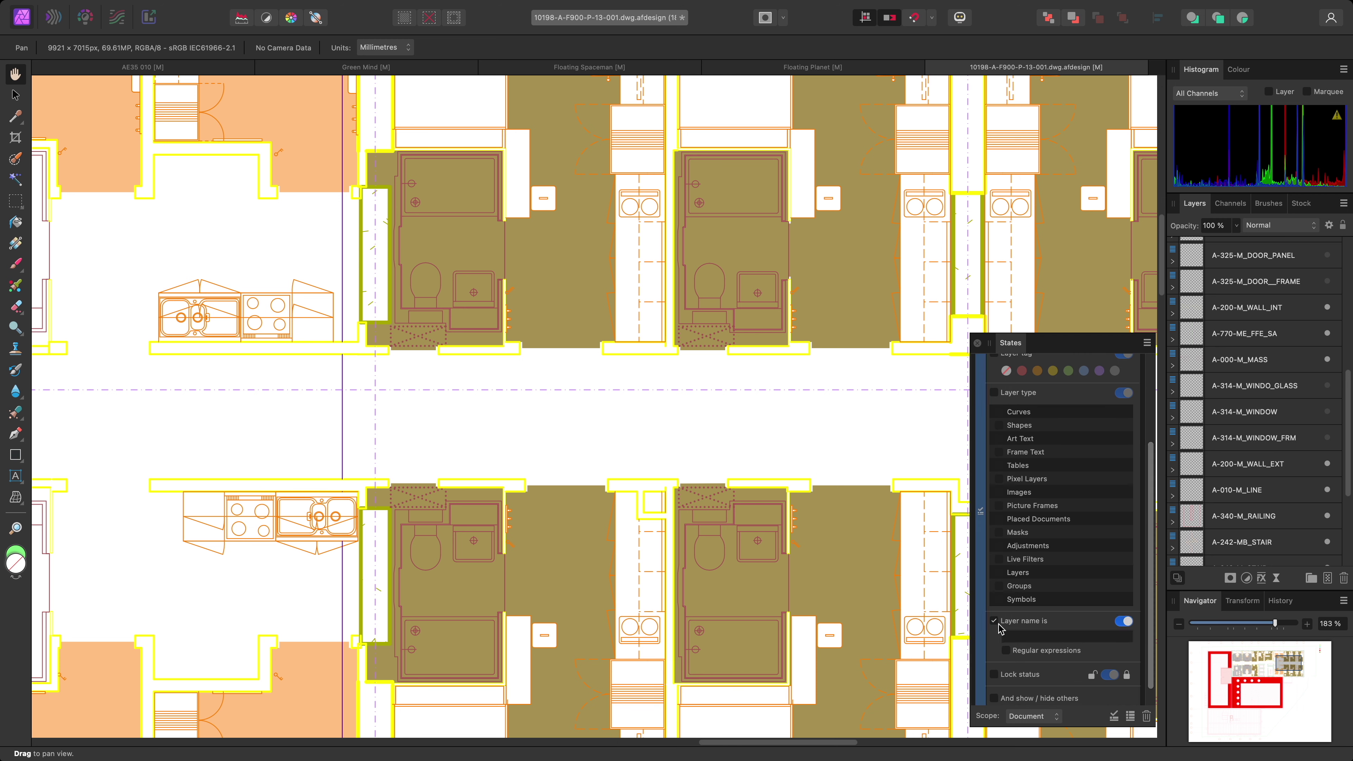
click(1056, 638)
key(Caps_Lock)
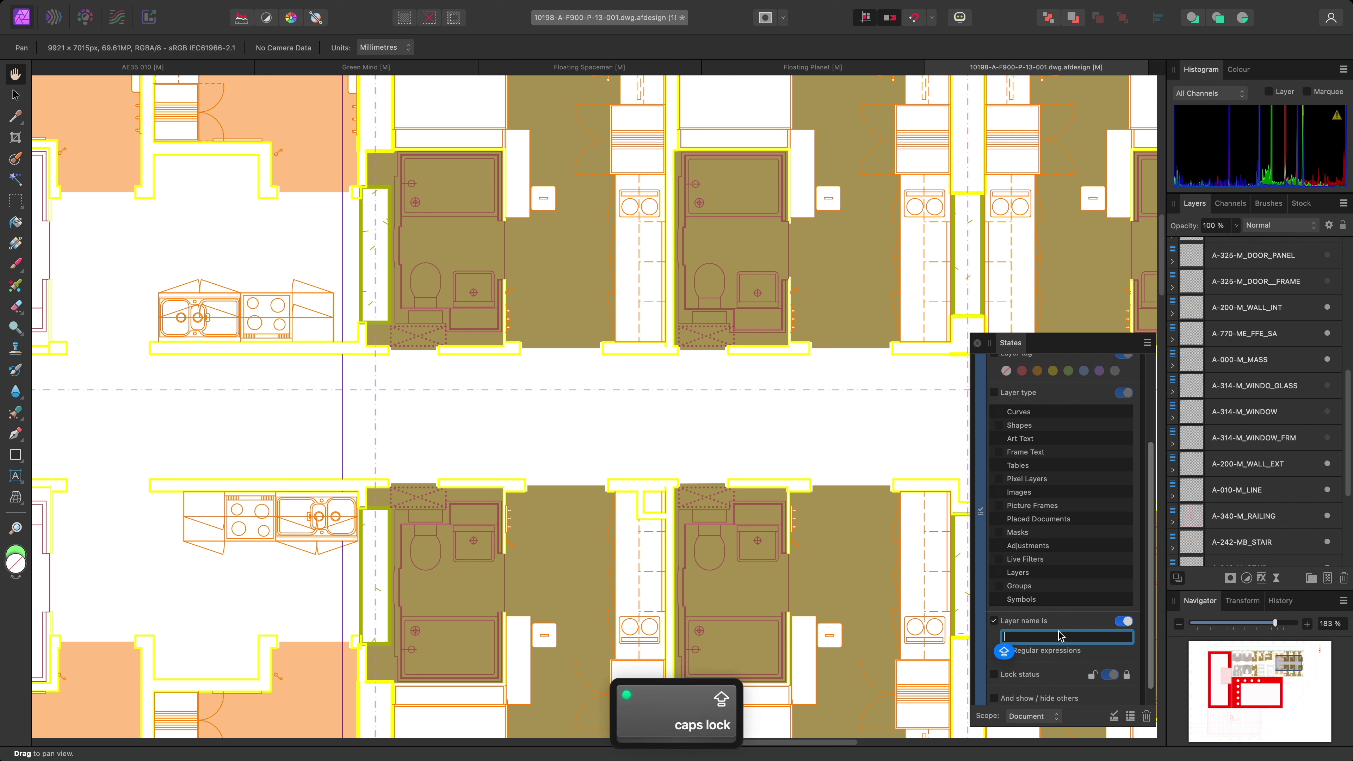
text(HATCH)
key(Return)
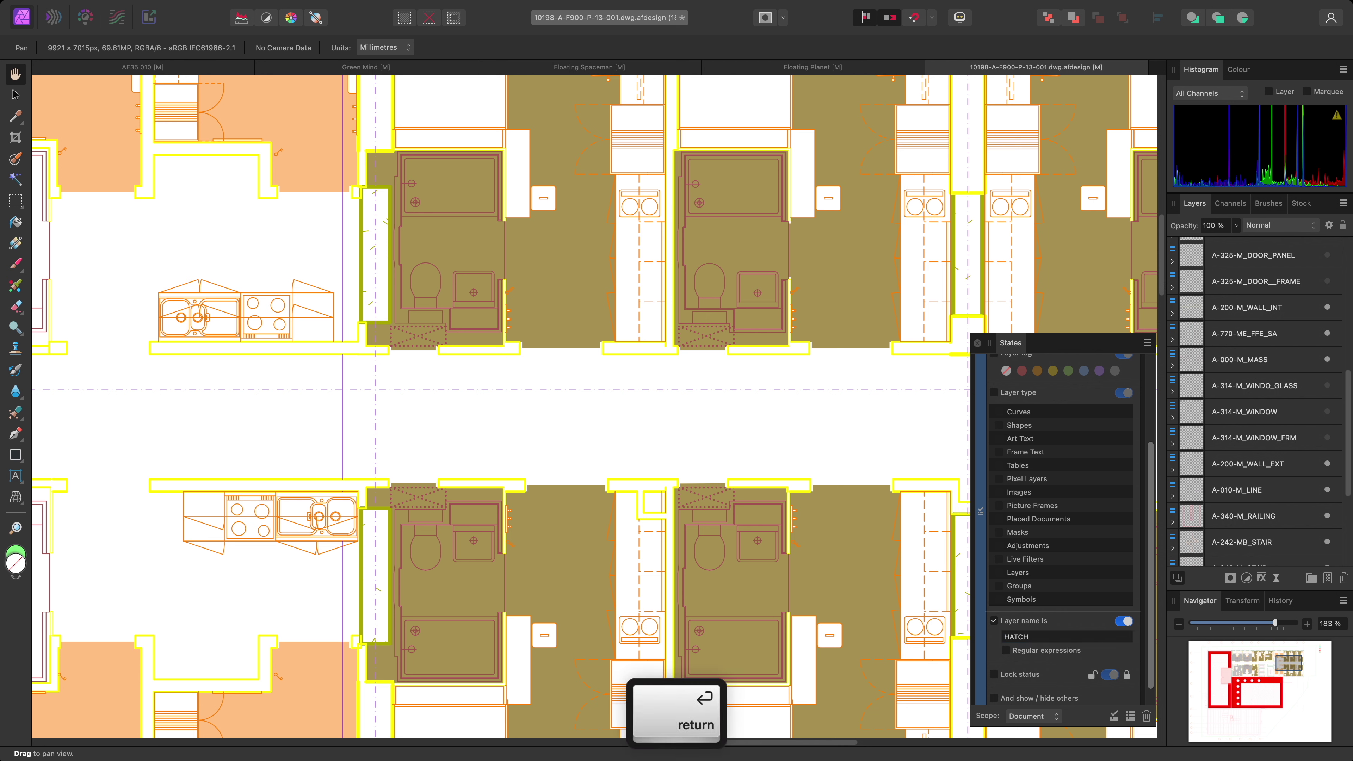
Hide all hatch fills with the Hatches query, comparing against the whole building block
scroll(1114, 607, up, 5)
click(1111, 444)
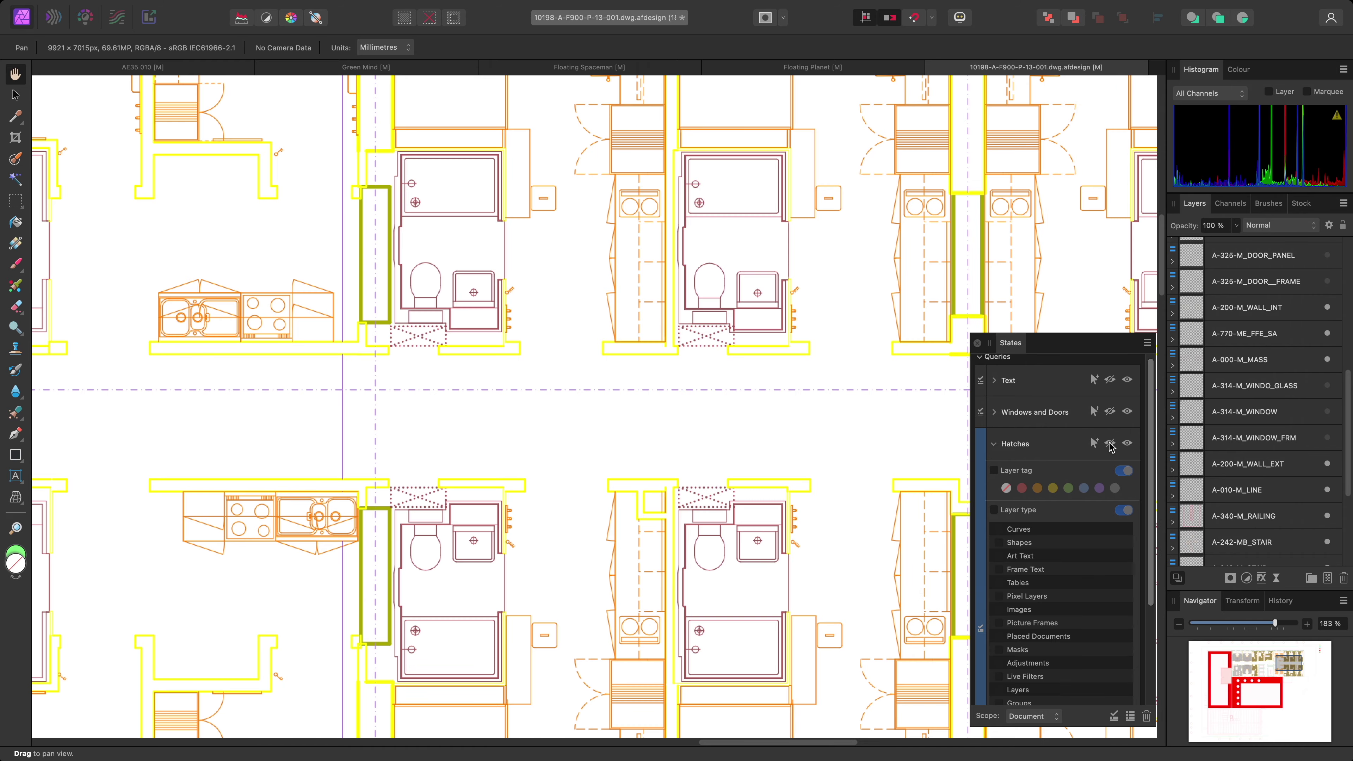
scroll(589, 547, down, 10)
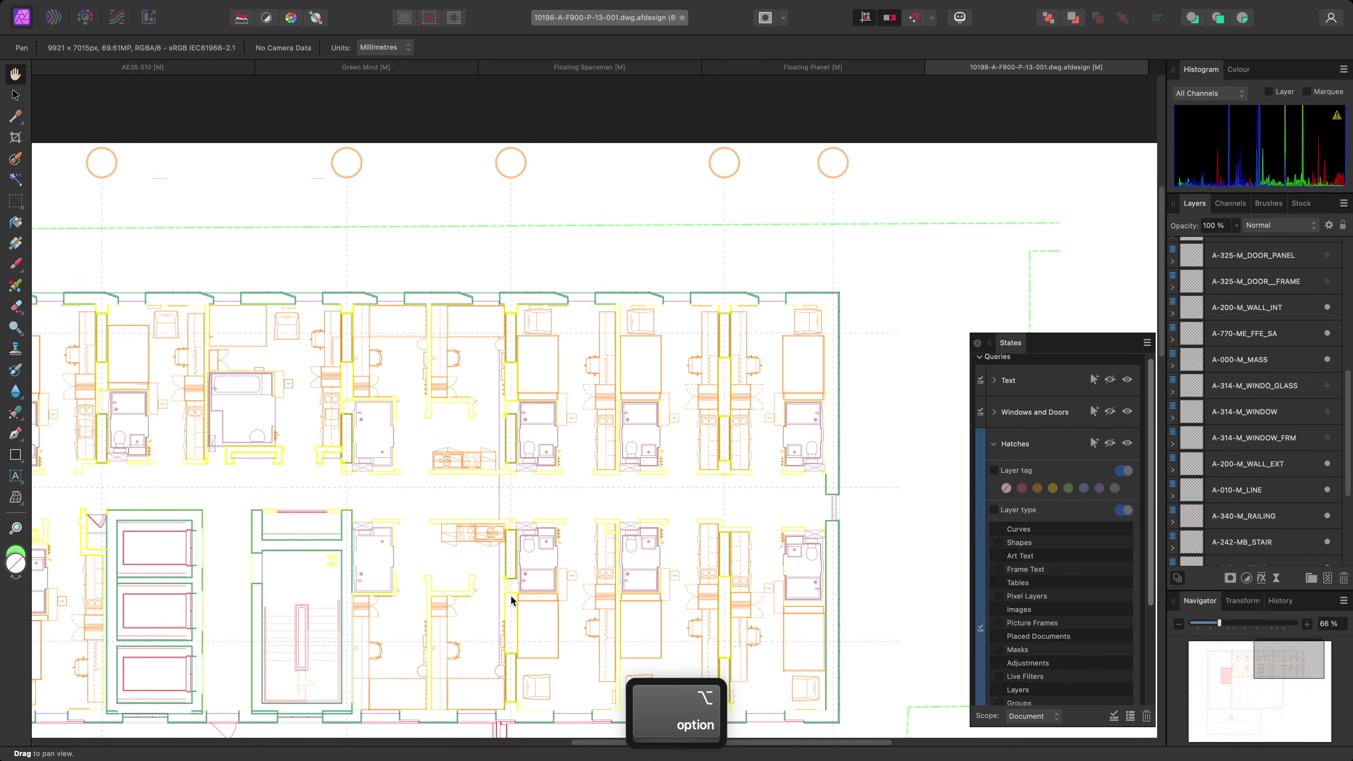
drag(478, 584, 671, 394)
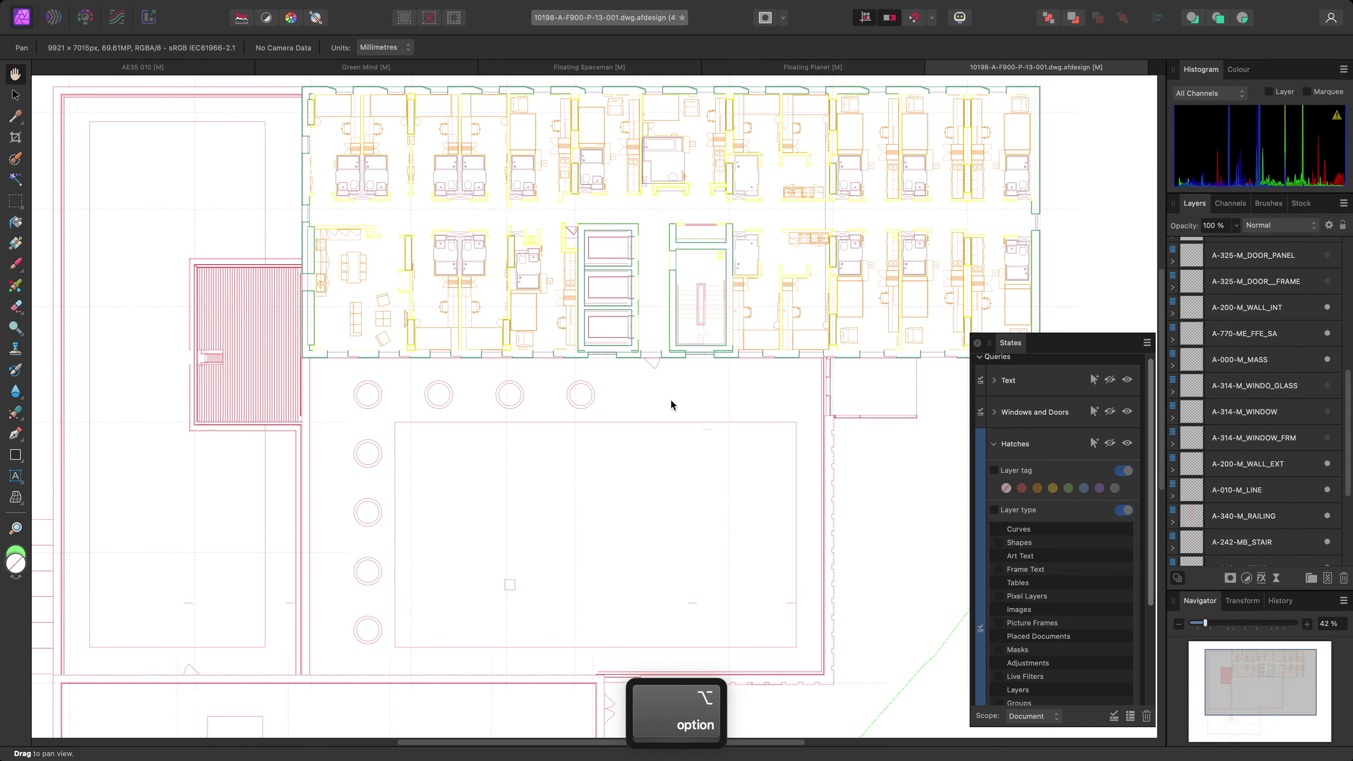
click(1126, 444)
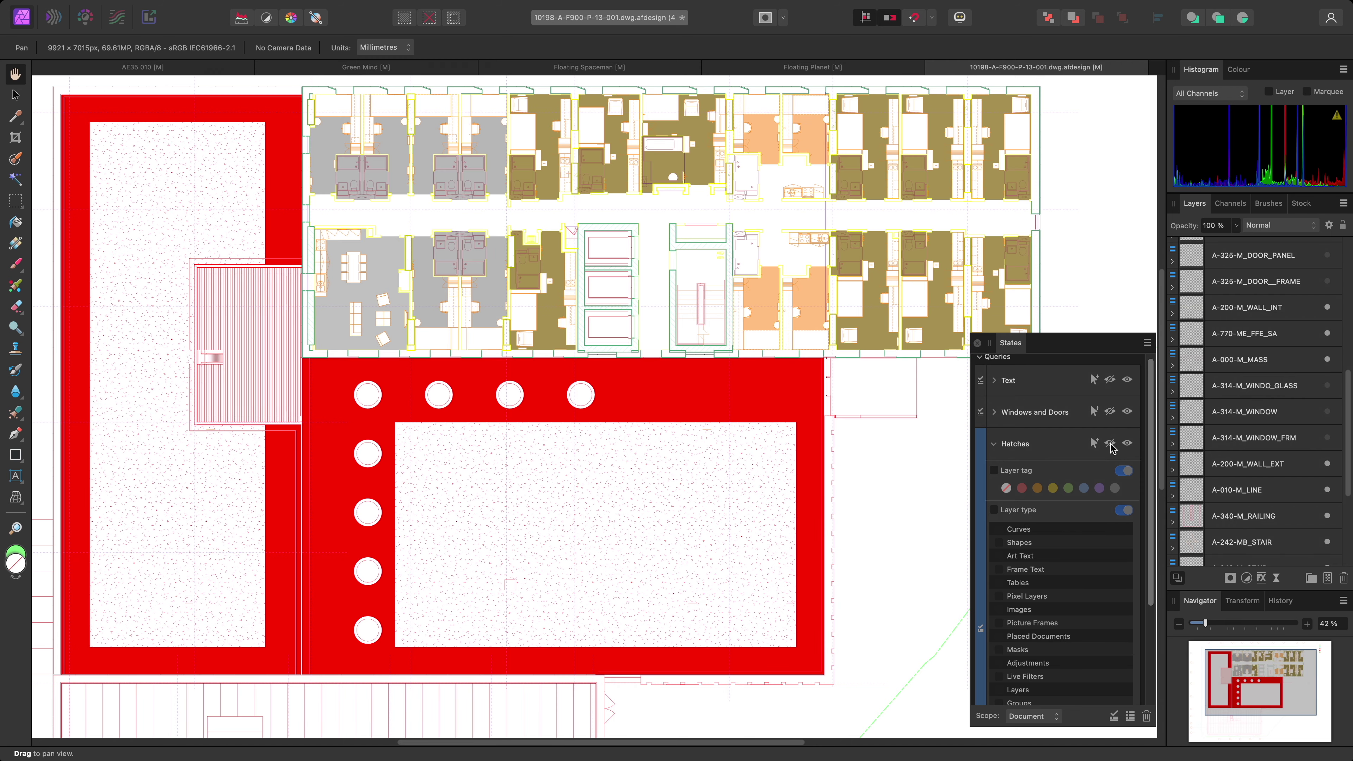
click(1111, 445)
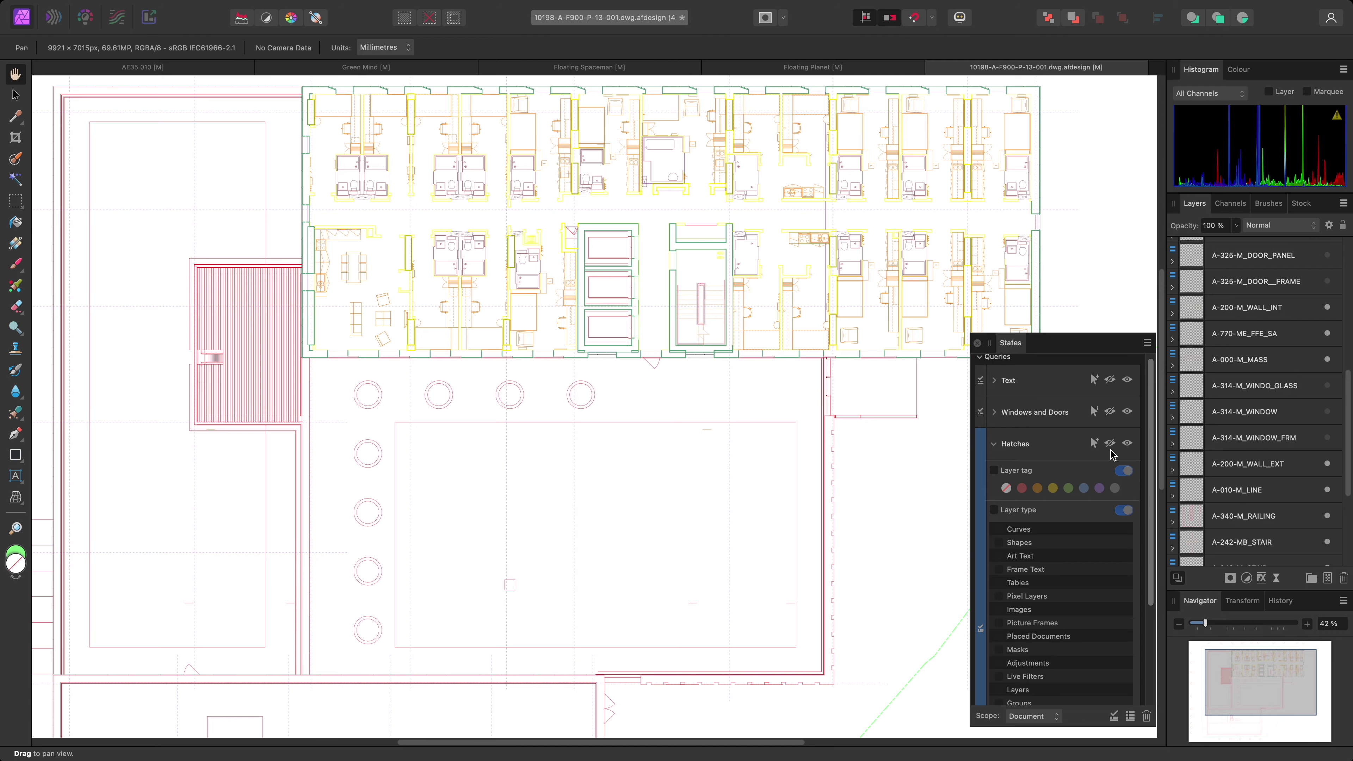